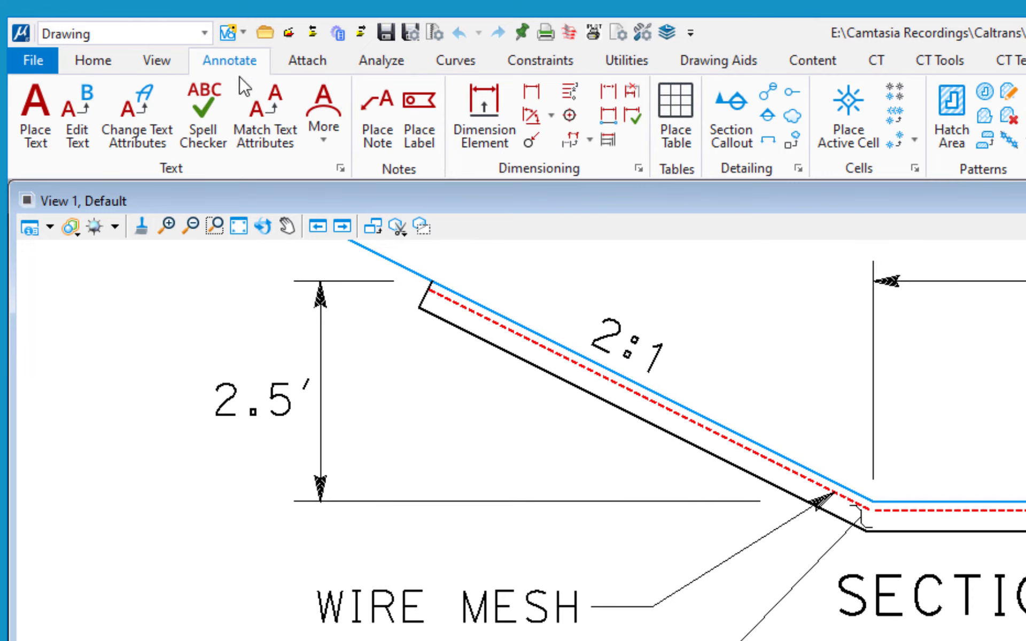
# Start the Place Note tool and copy the whole WIRE MESH note text to the clipboard
pyautogui.click(373, 128)
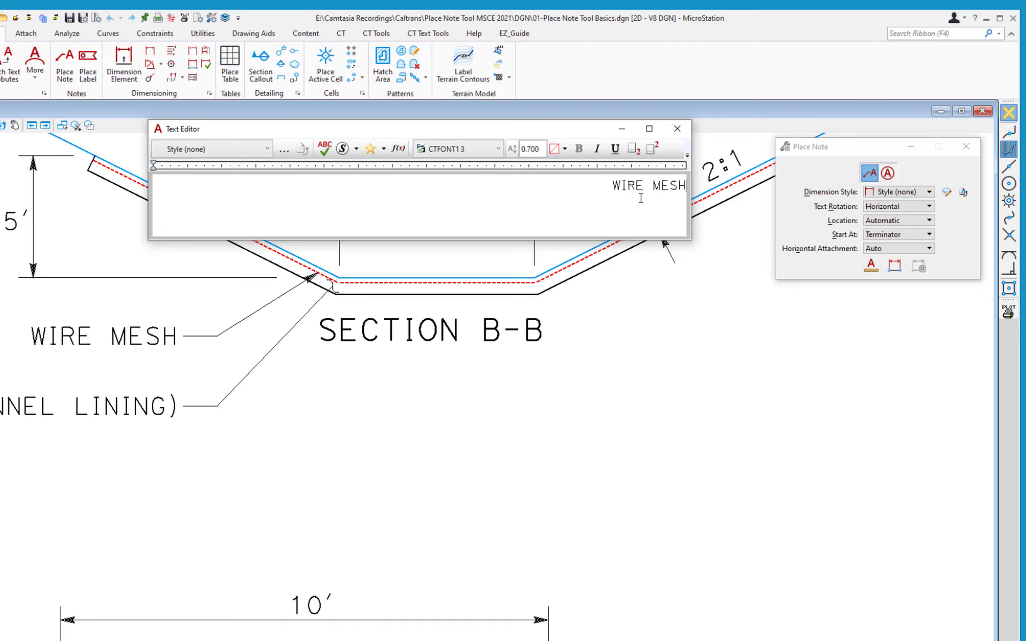
pyautogui.hotkey('ctrl', 'a')
pyautogui.hotkey('ctrl', 'c')
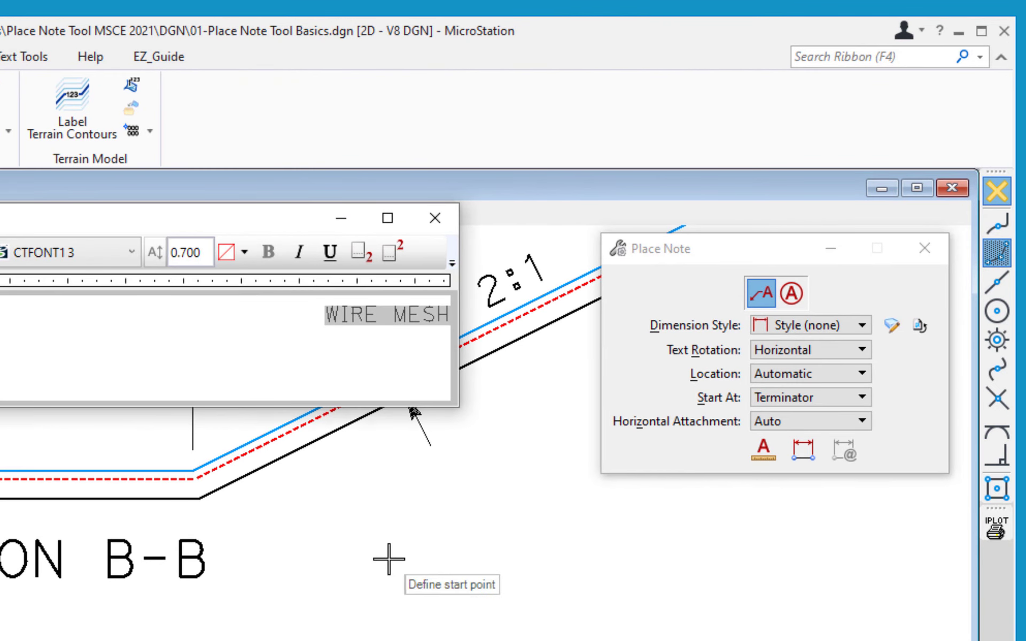
# Try a WIRE MESH note with Horizontal text rotation beneath the SECTION B-B title, cancelling before it is placed
pyautogui.click(818, 353)
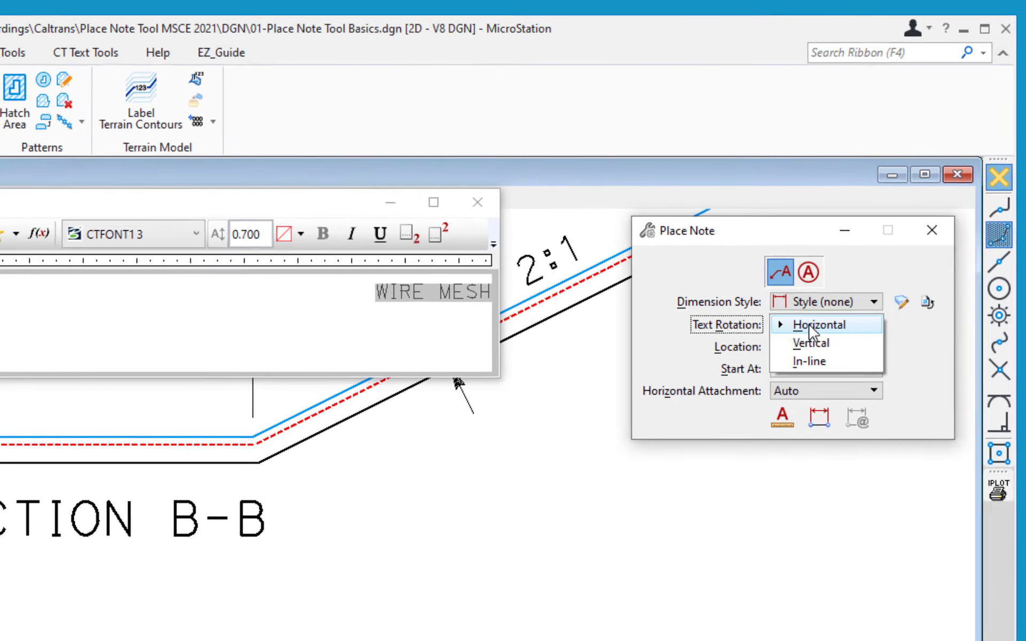
pyautogui.click(796, 353)
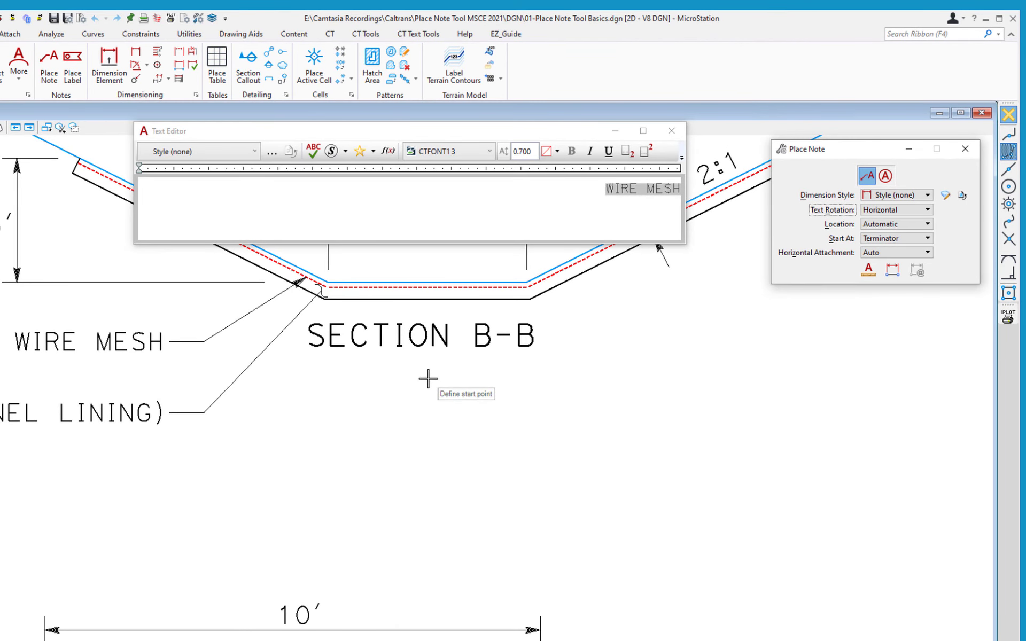
pyautogui.click(428, 377)
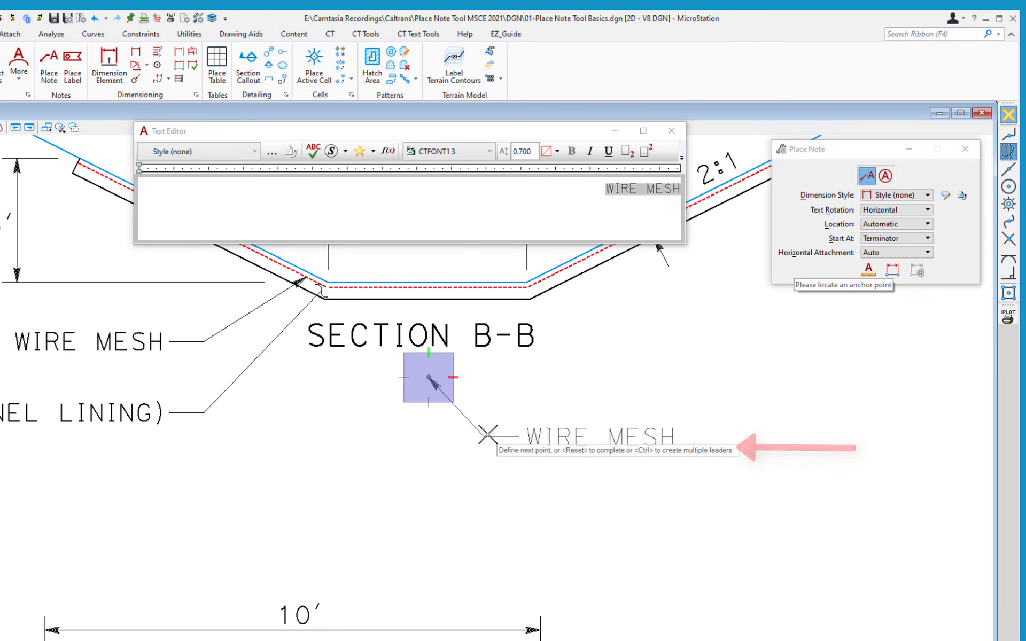
pyautogui.rightClick(488, 435)
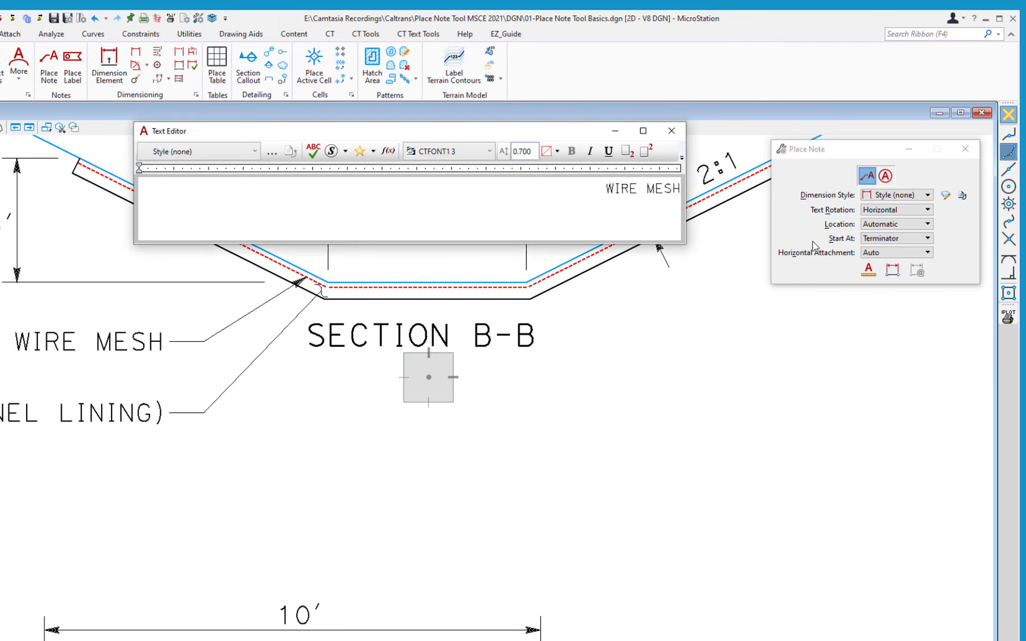
# Try a WIRE MESH note with Vertical text rotation in the empty area below SECTION B-B, cancelling before it is placed
pyautogui.click(907, 209)
pyautogui.click(877, 231)
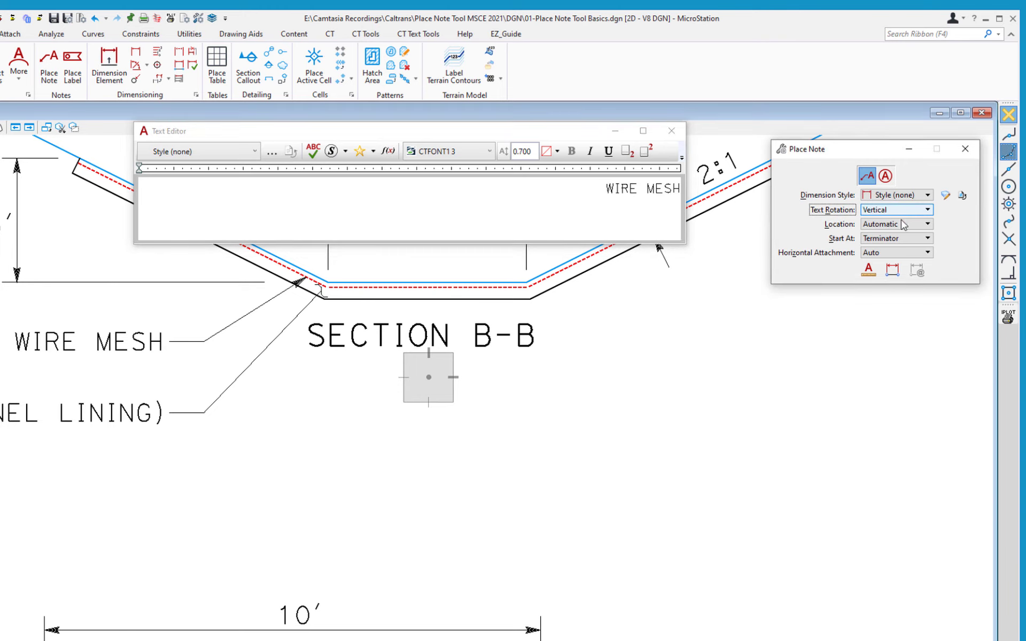
pyautogui.click(430, 493)
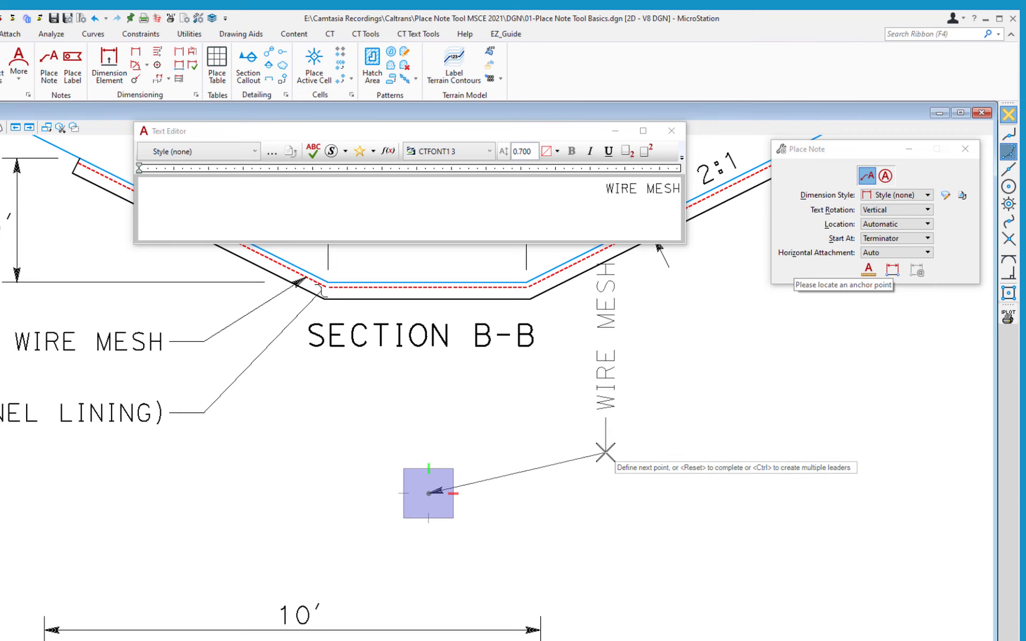
pyautogui.rightClick(607, 450)
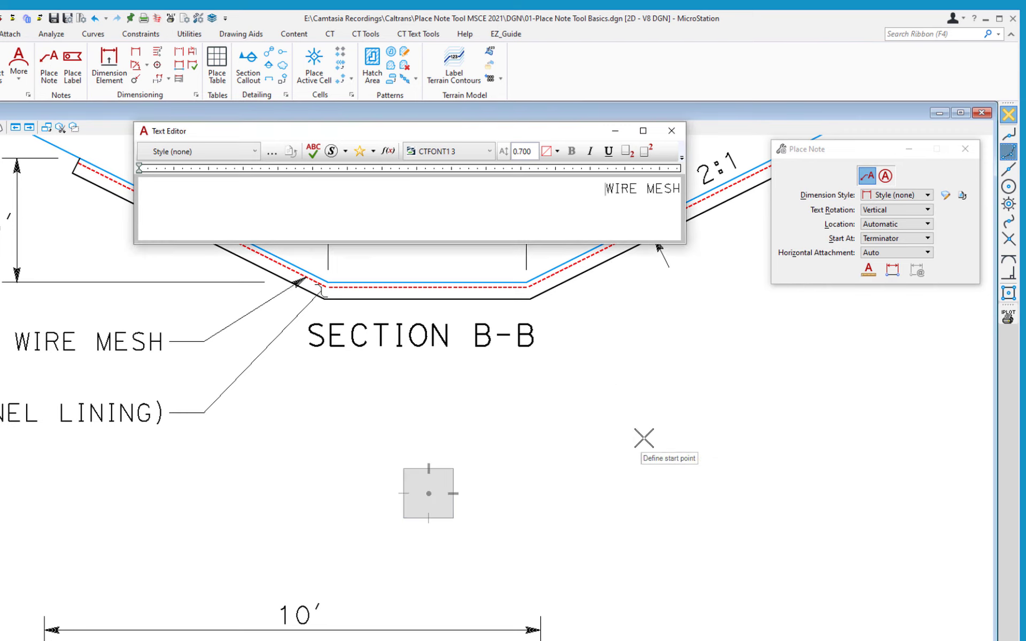
# Try a WIRE MESH note with In-line text rotation, cancel its placement, and return the text rotation to Horizontal
pyautogui.click(891, 213)
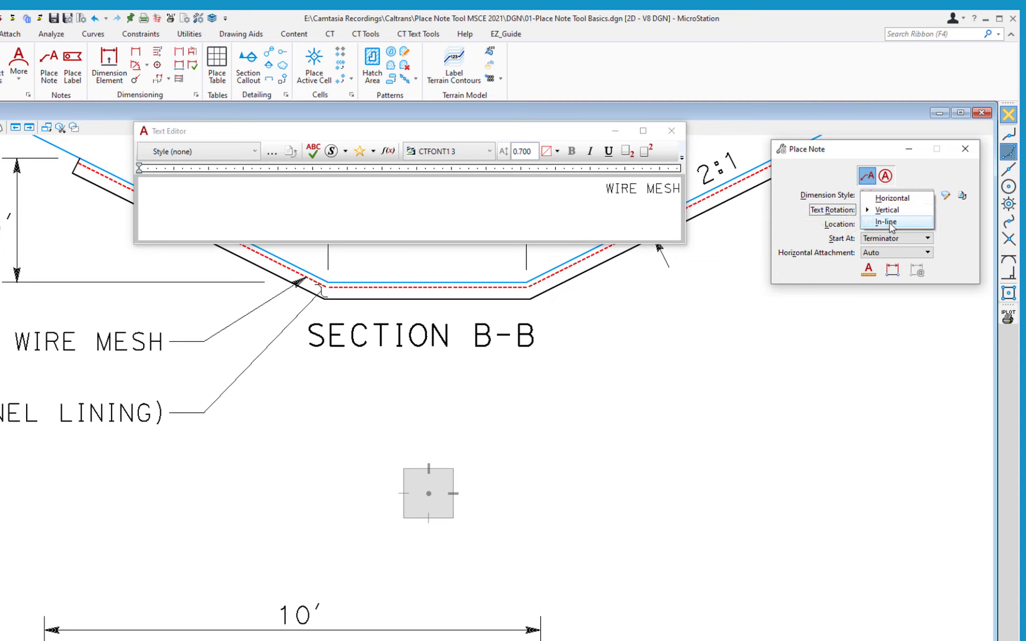
pyautogui.click(880, 220)
pyautogui.click(463, 471)
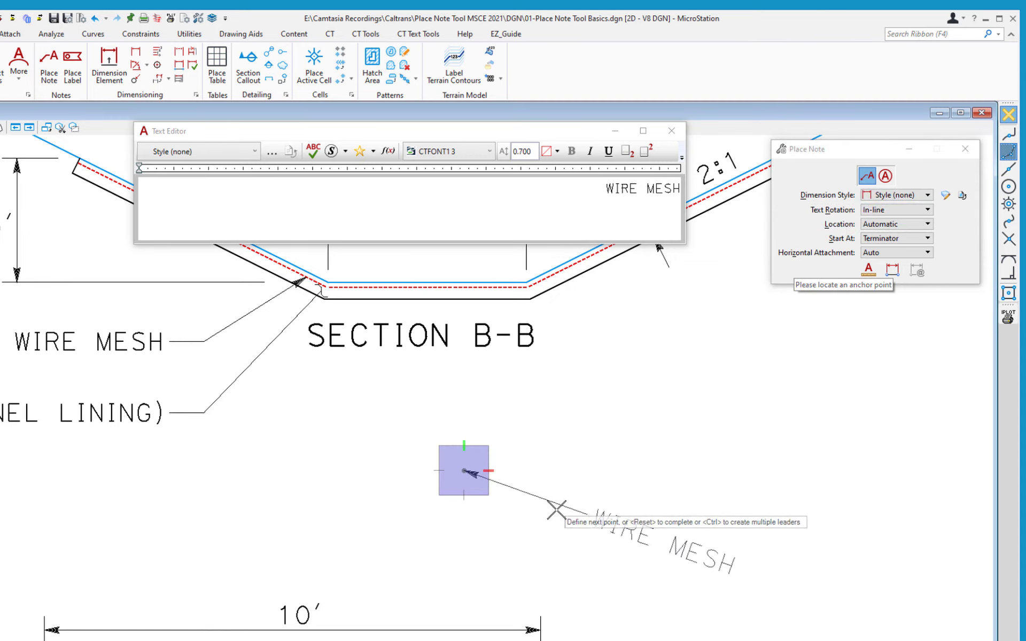
pyautogui.rightClick(540, 421)
pyautogui.click(891, 214)
pyautogui.click(891, 214)
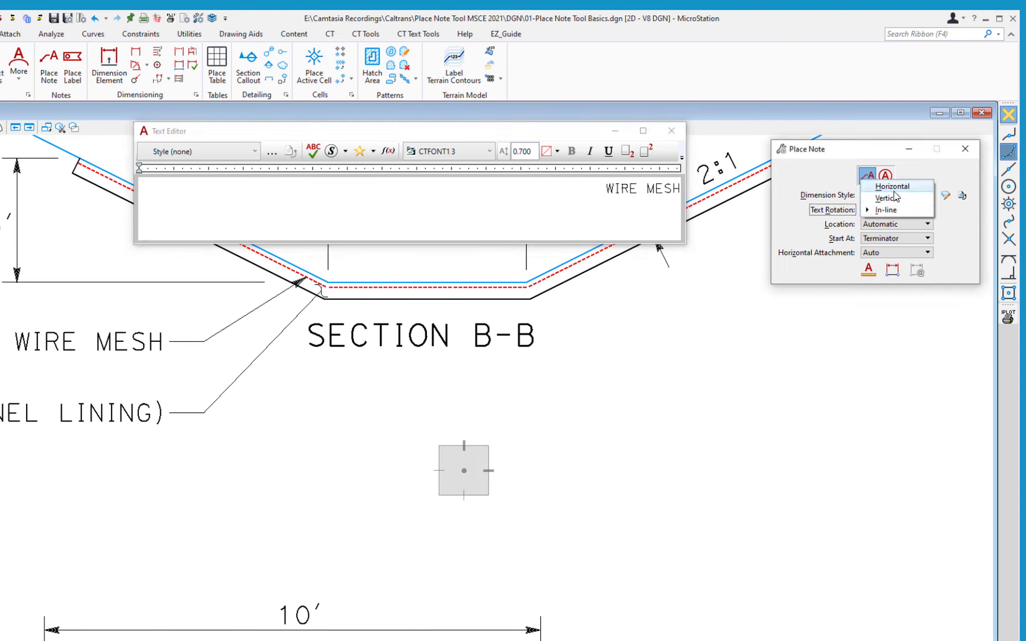
pyautogui.click(891, 187)
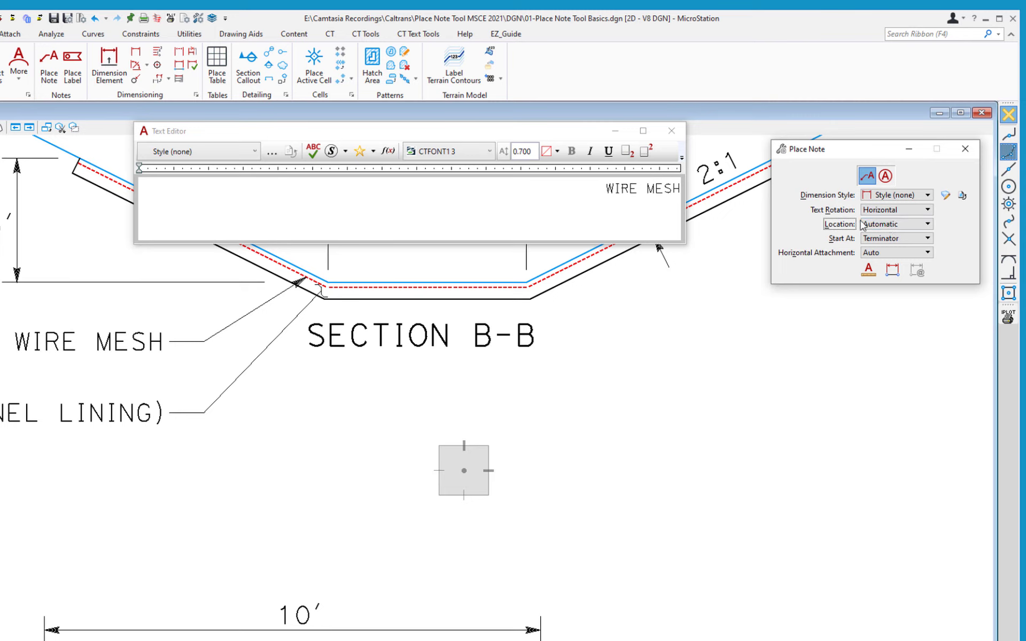
# Place a WIRE MESH note with Automatic location below SECTION B-B, defining only the arrowhead point and the leader's end point
pyautogui.click(902, 227)
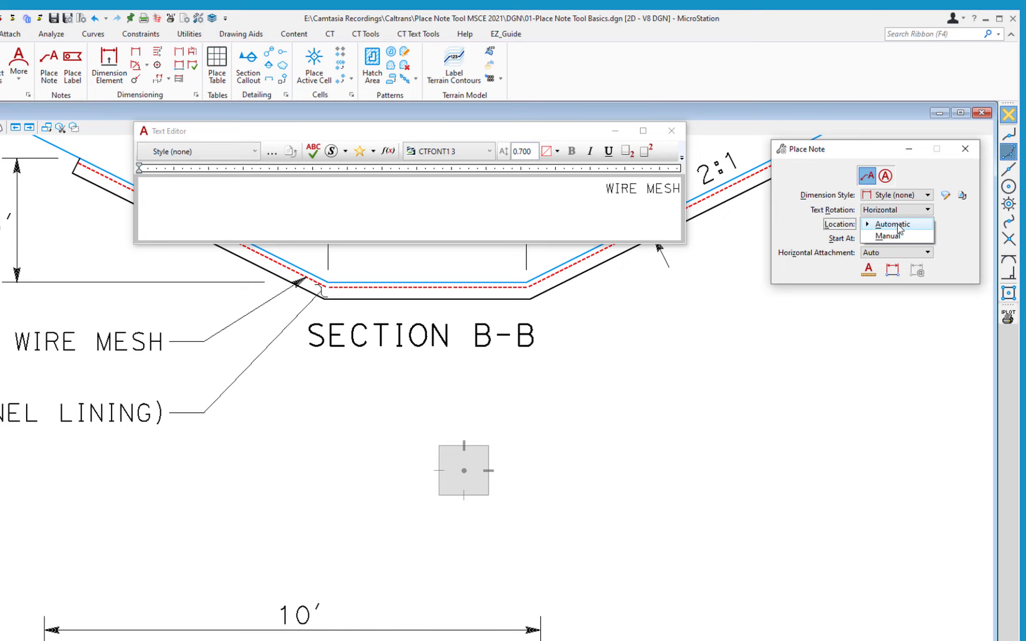
pyautogui.click(901, 225)
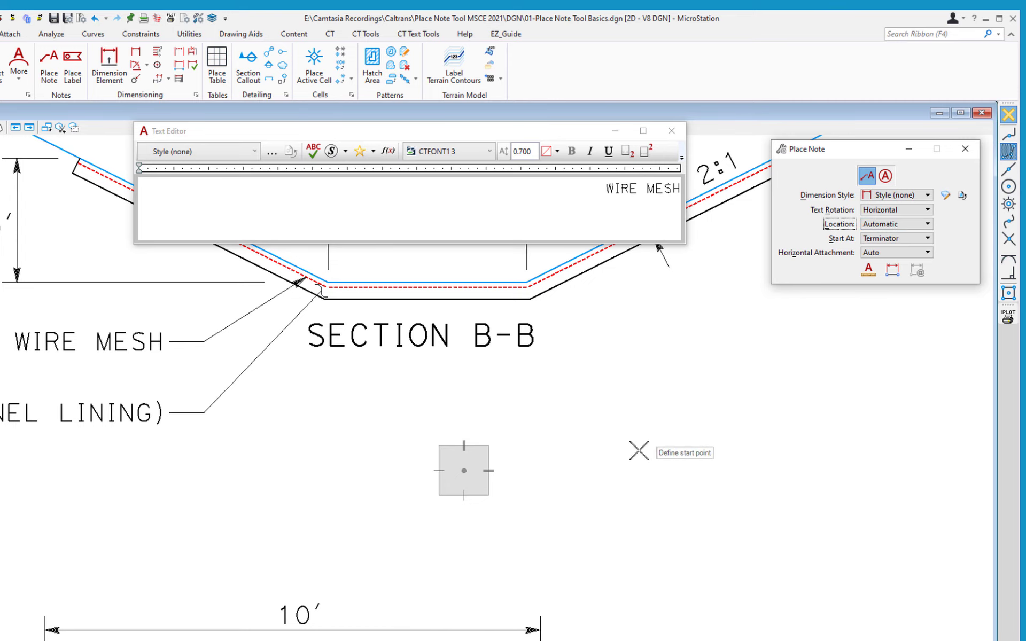
pyautogui.click(529, 384)
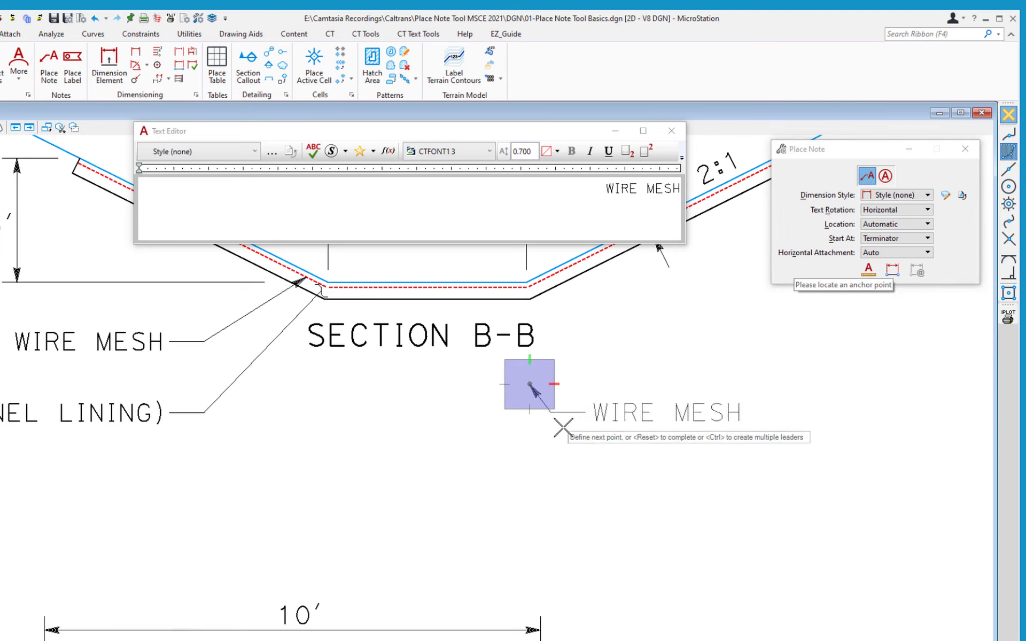
pyautogui.click(606, 462)
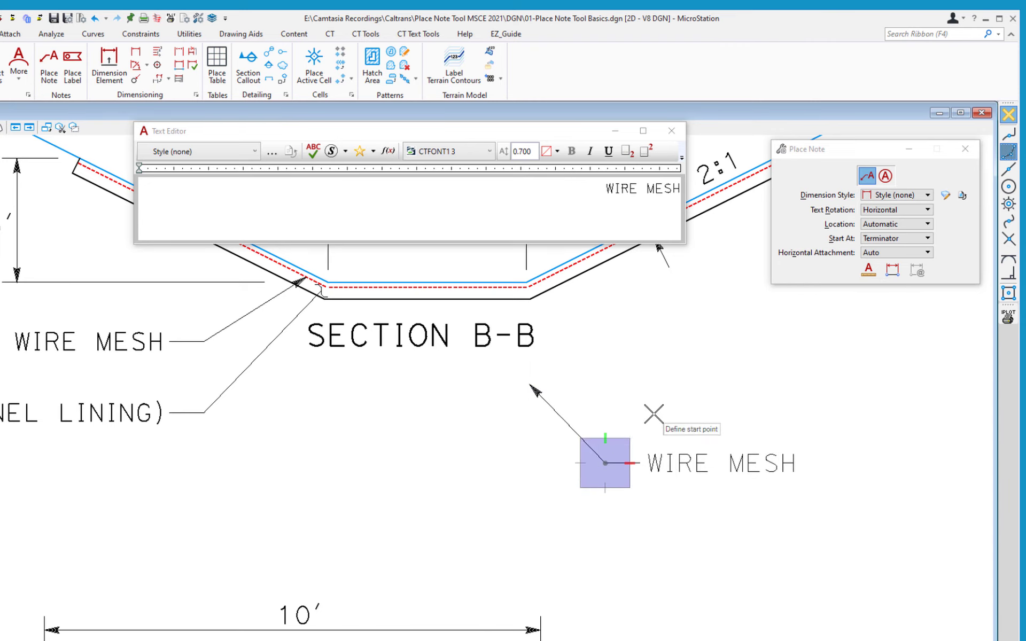
# Place a WIRE MESH note with Manual location, giving it a zigzag leader of three segments below SECTION B-B
pyautogui.click(912, 225)
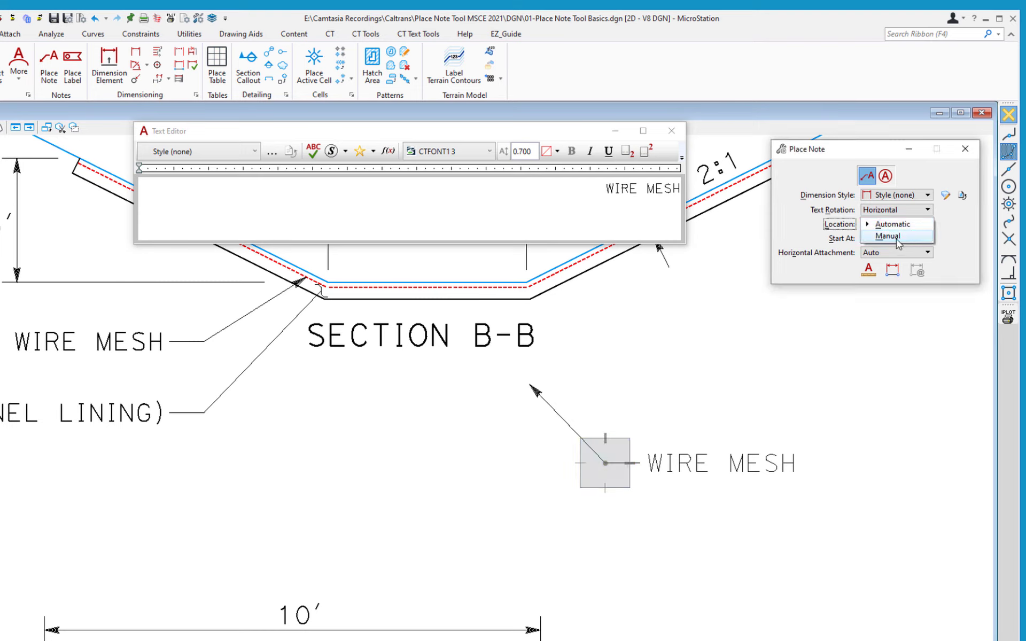
pyautogui.click(896, 237)
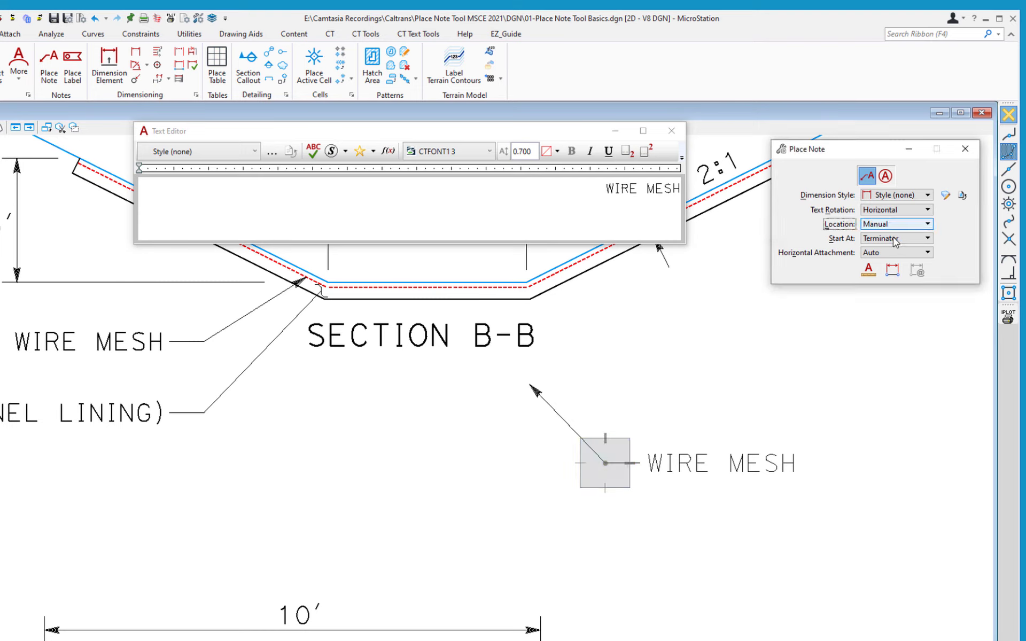
pyautogui.click(477, 409)
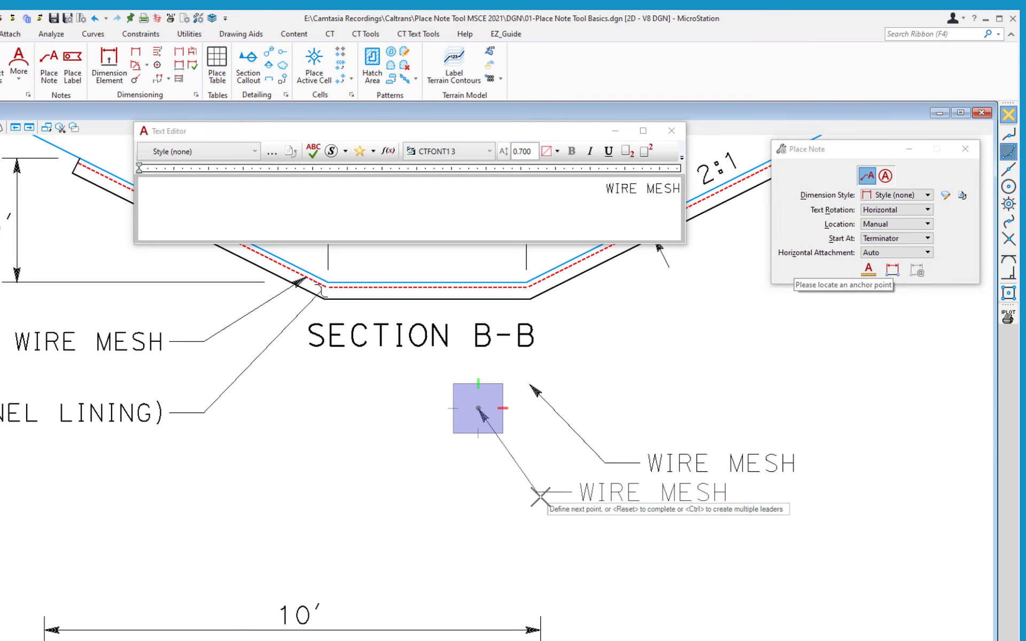
pyautogui.click(593, 529)
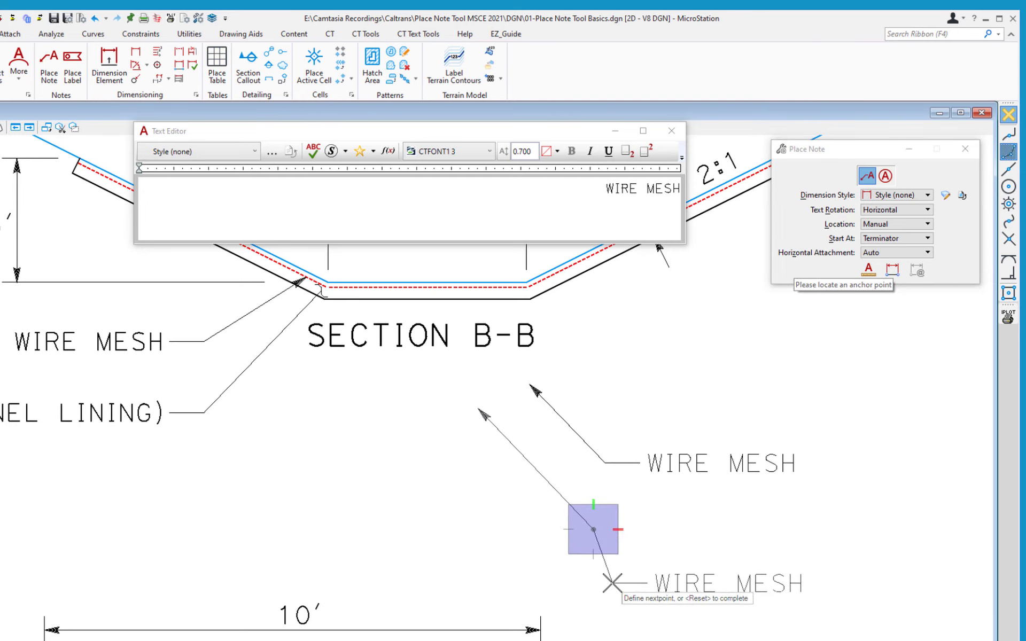
pyautogui.click(653, 499)
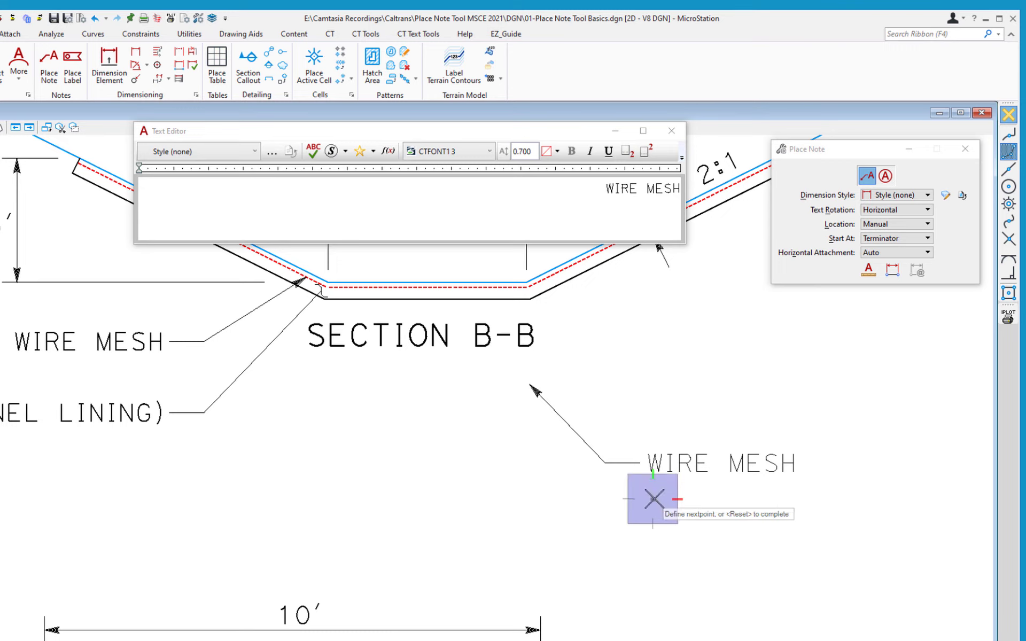
pyautogui.click(707, 582)
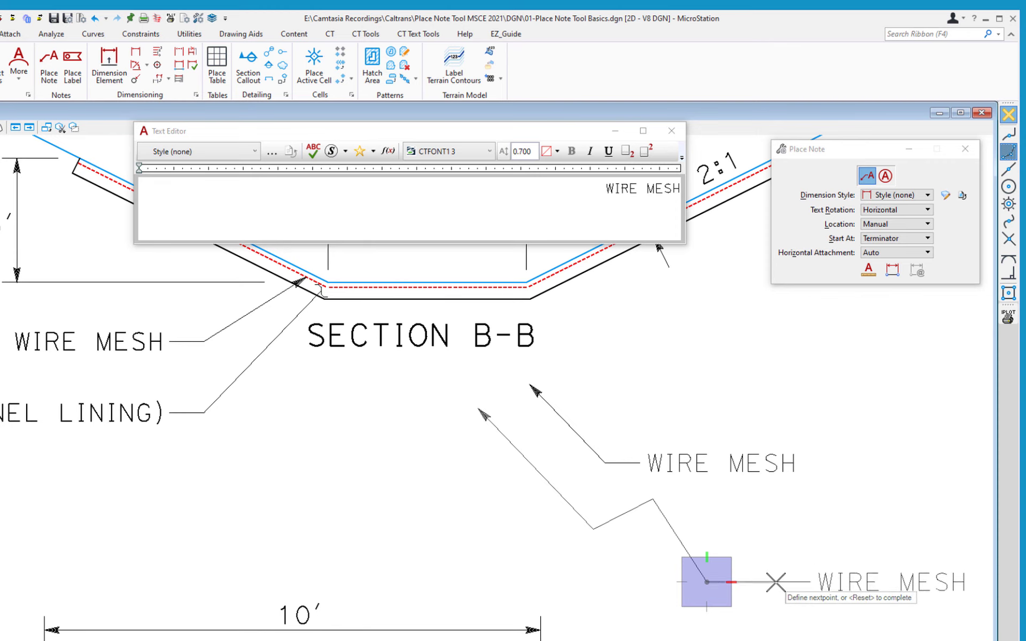
pyautogui.rightClick(772, 564)
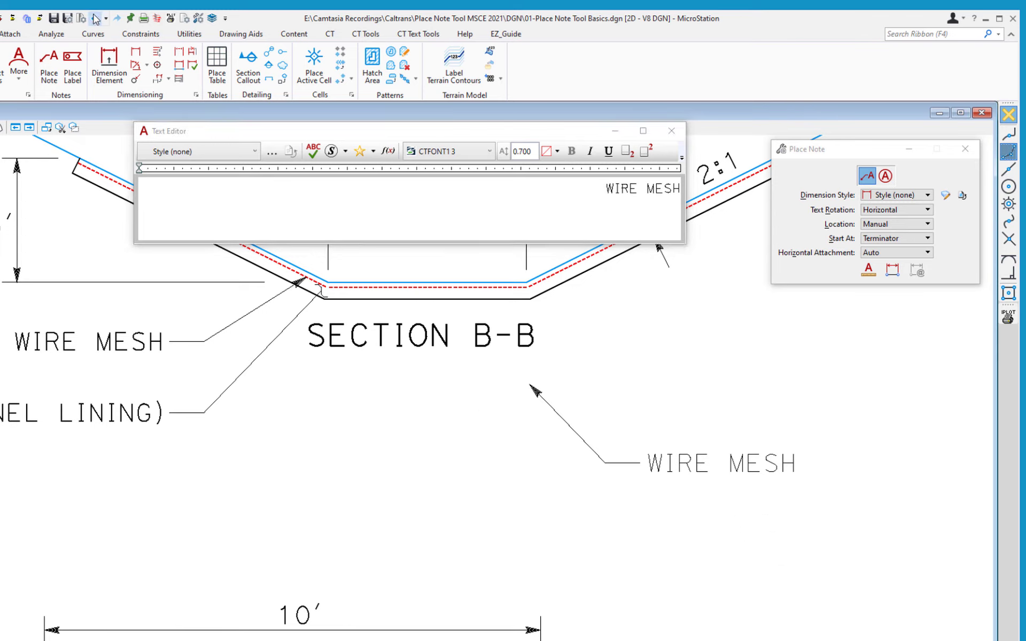
# Return the note location to Automatic and place a WIRE MESH note starting at the Terminator, below SECTION B-B
pyautogui.click(903, 224)
pyautogui.click(892, 213)
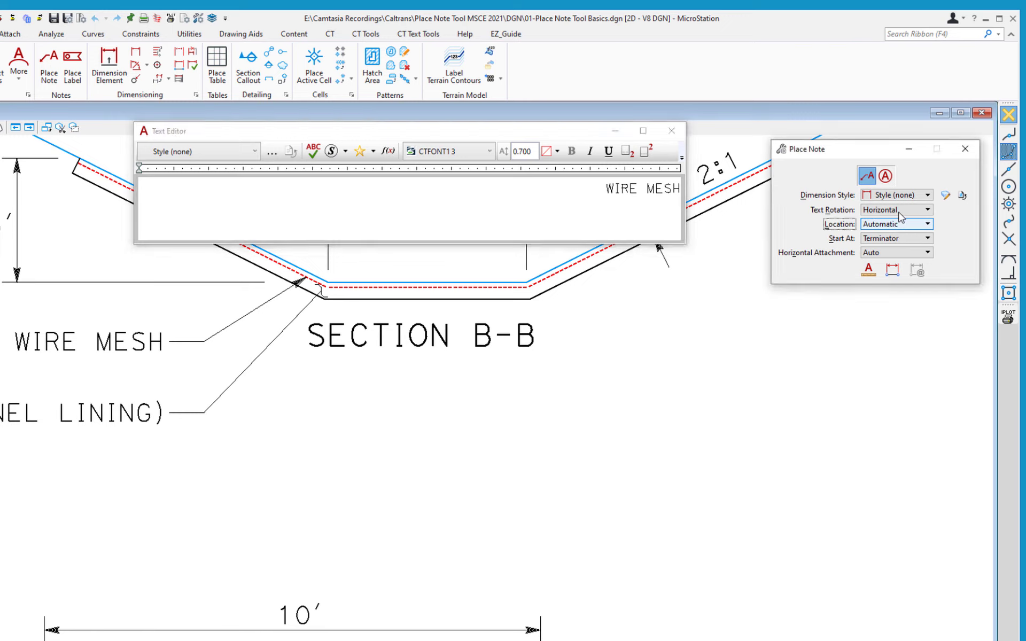
pyautogui.click(871, 244)
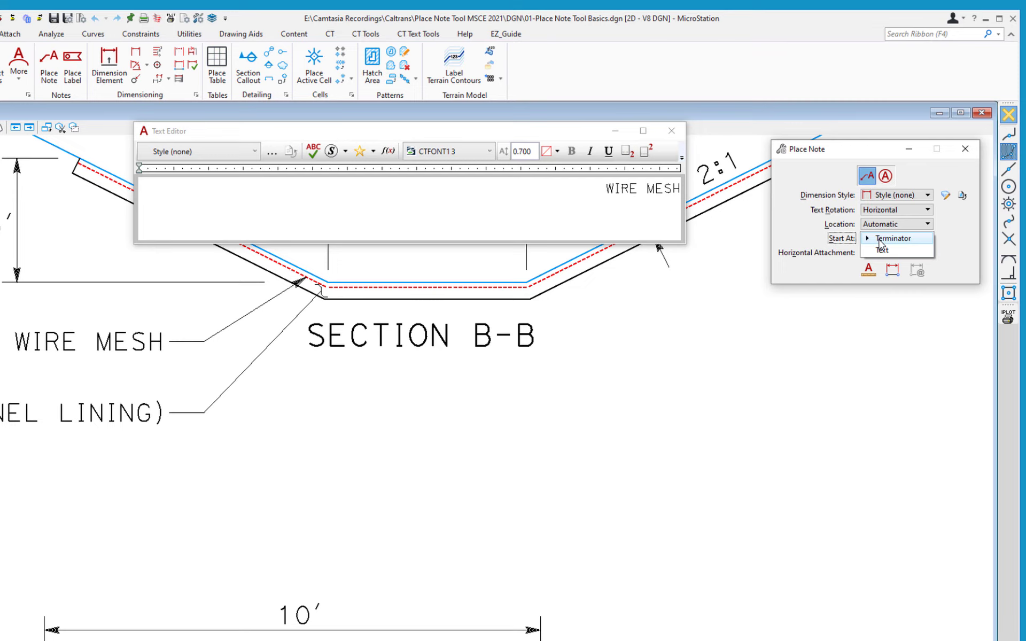
pyautogui.click(880, 240)
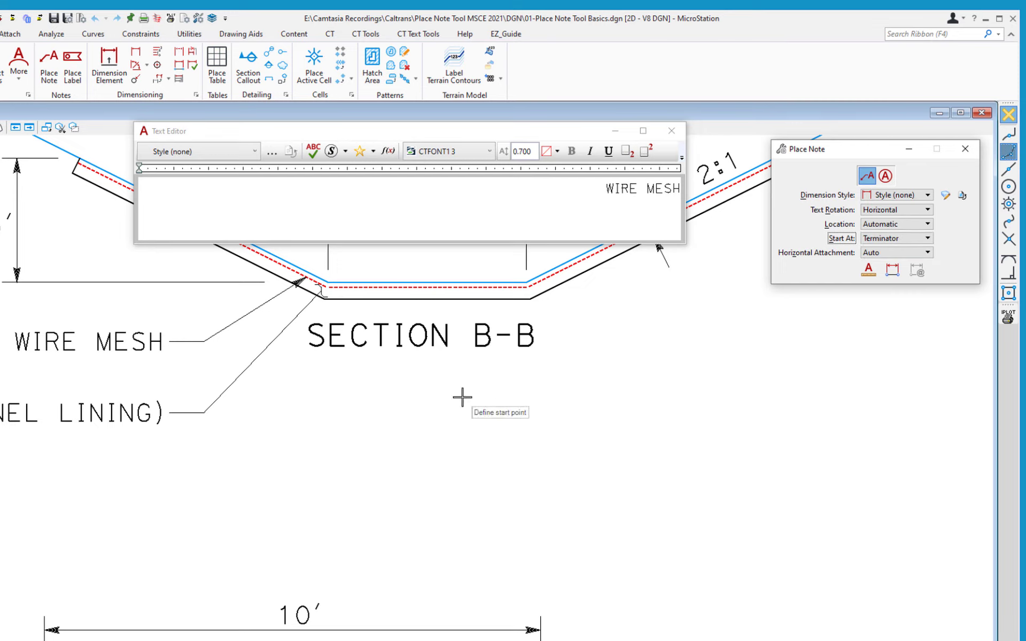
pyautogui.click(462, 397)
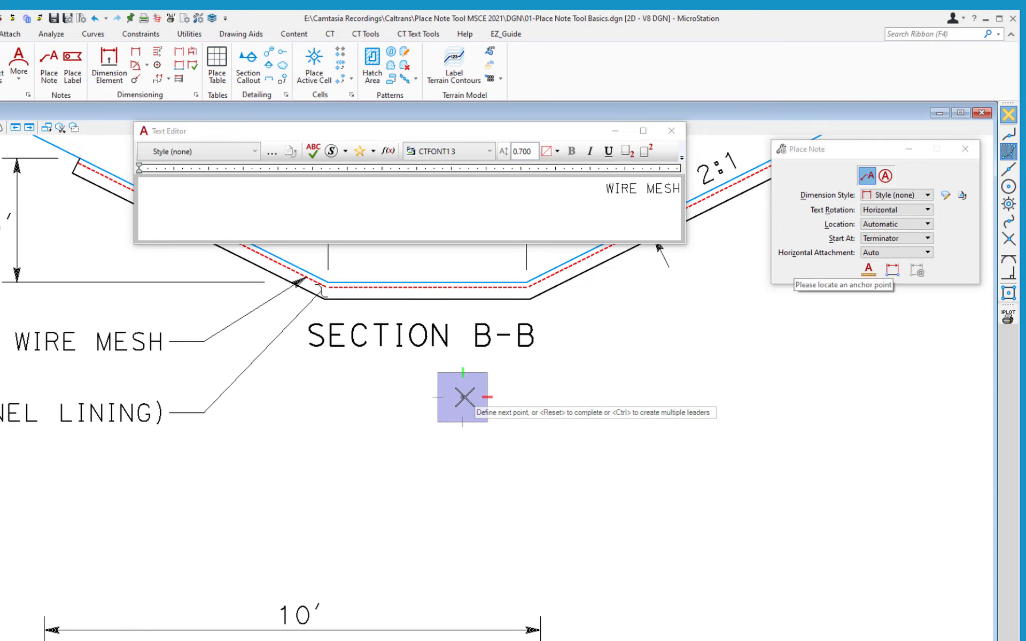
pyautogui.click(545, 464)
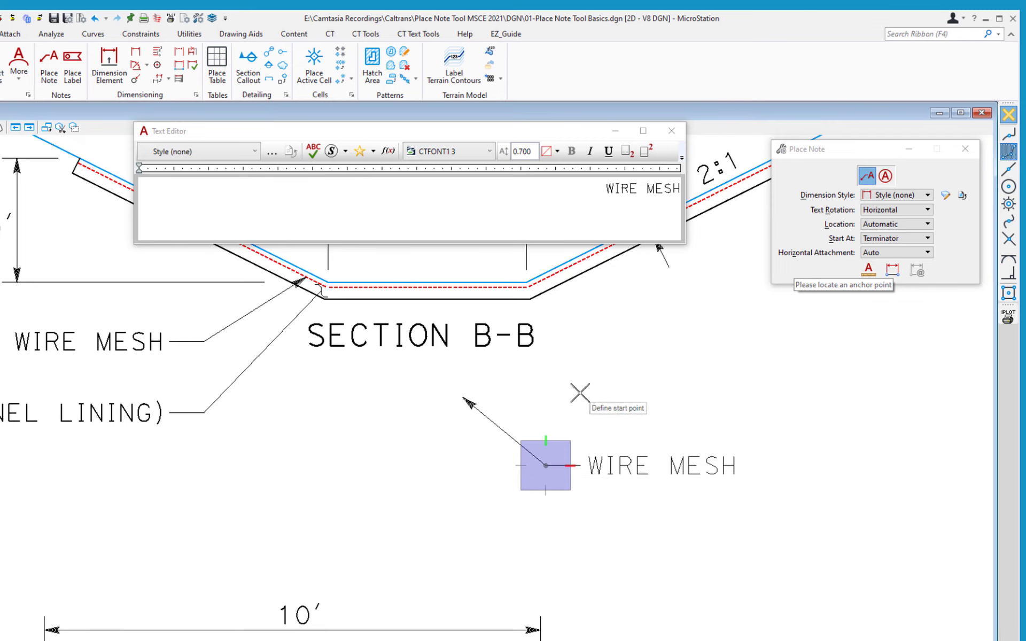
# Place a WIRE MESH note with Start At set to Text, and return Start At to Terminator
pyautogui.click(904, 238)
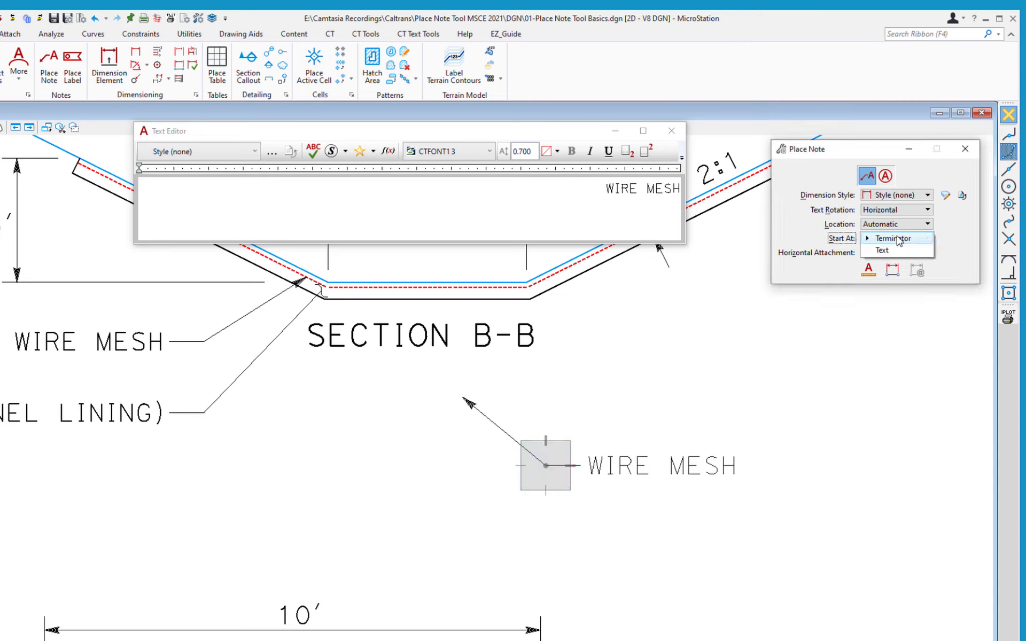
pyautogui.click(900, 251)
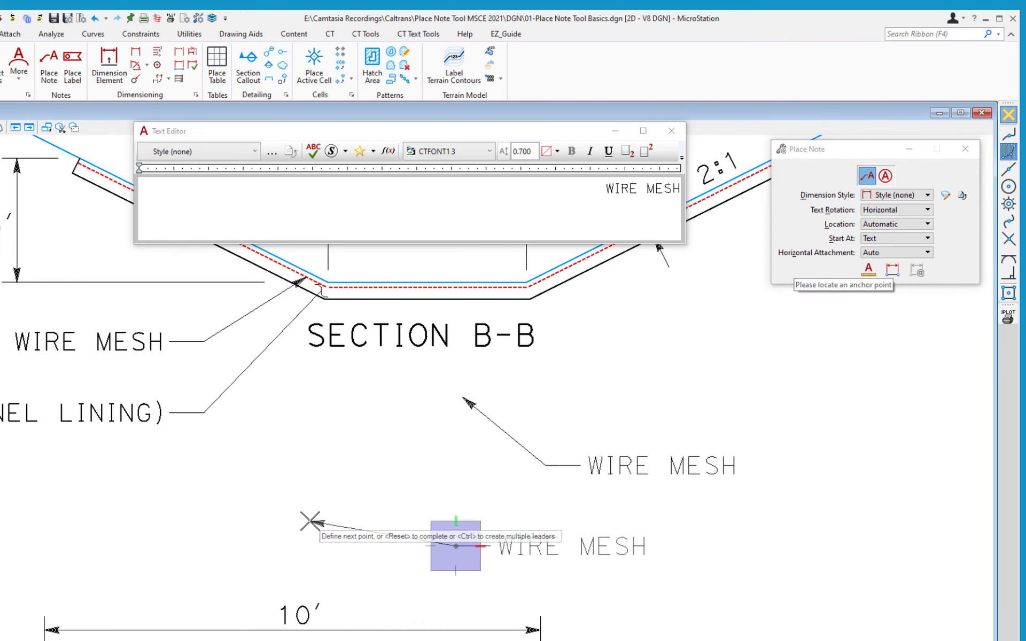
pyautogui.rightClick(367, 407)
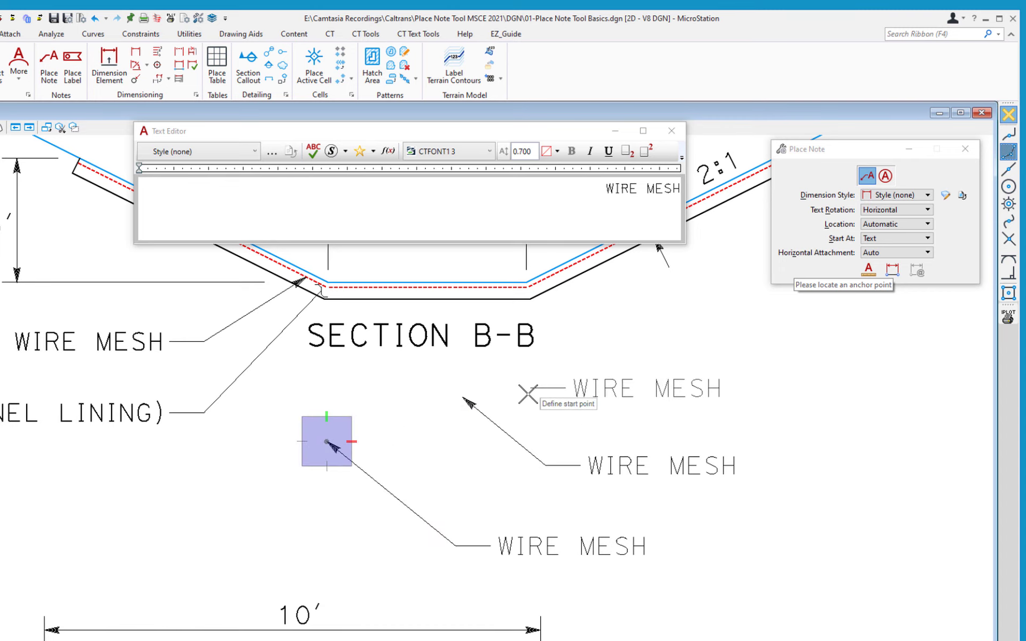
pyautogui.rightClick(588, 392)
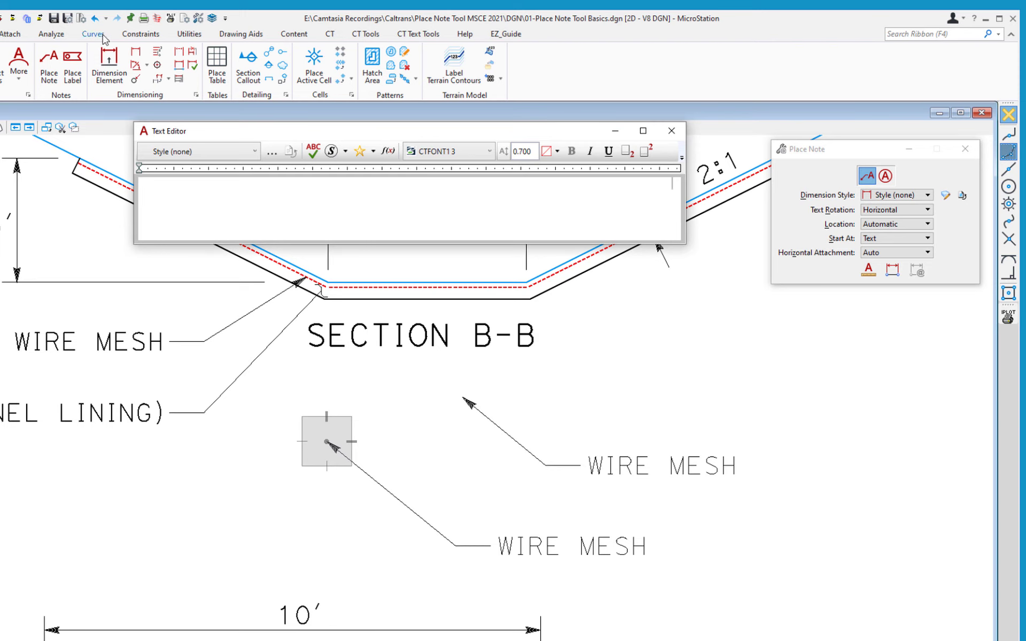
pyautogui.click(903, 238)
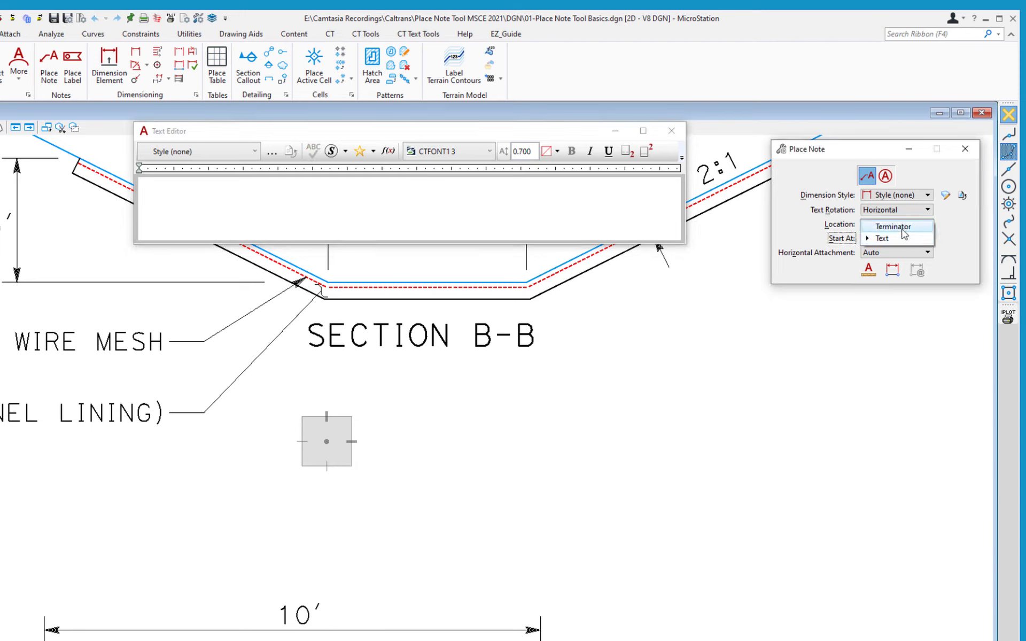
pyautogui.click(902, 228)
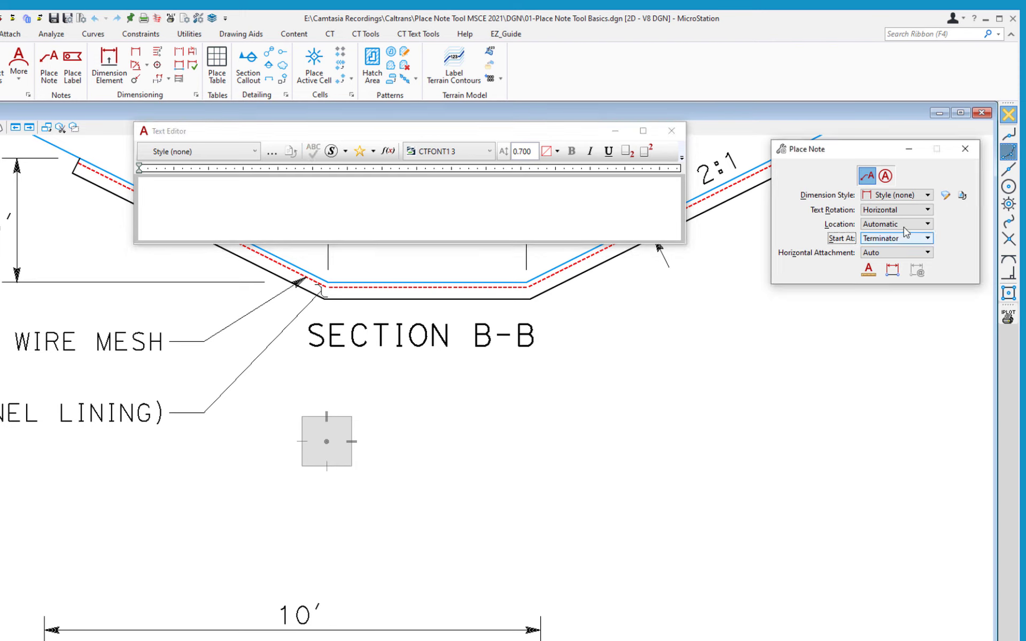
# Keep Horizontal Attachment on Auto and start a WIRE MESH note with its arrowhead below SECTION B-B
pyautogui.click(886, 256)
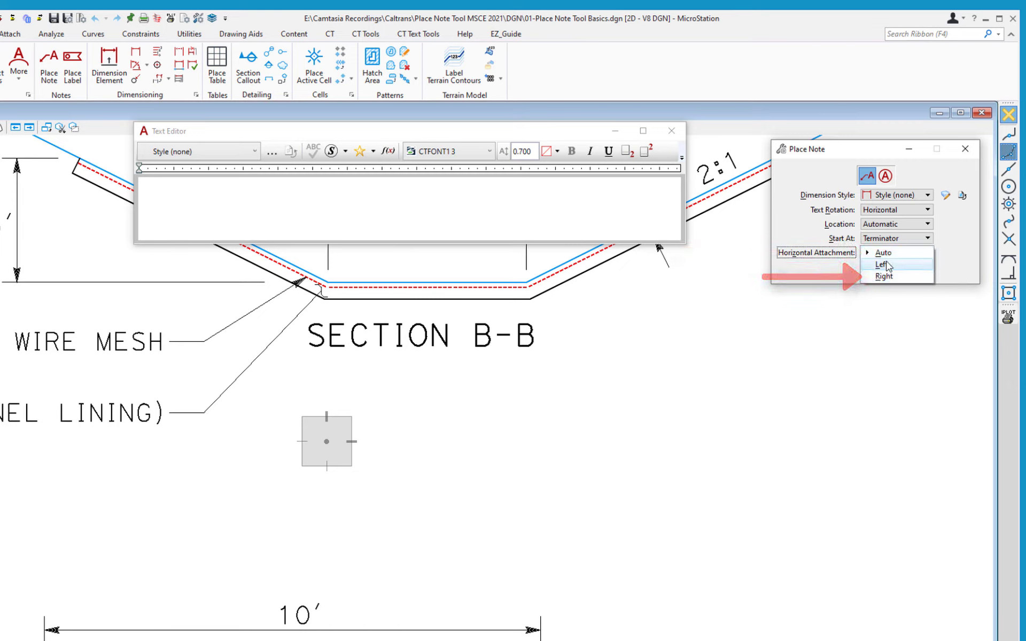
pyautogui.click(883, 253)
pyautogui.click(634, 193)
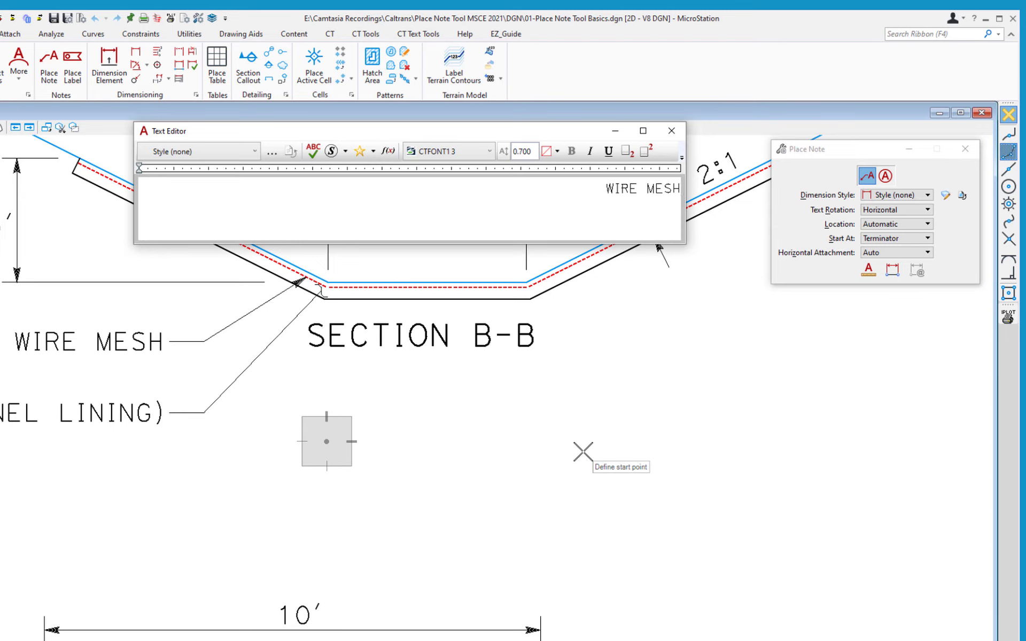
pyautogui.click(490, 404)
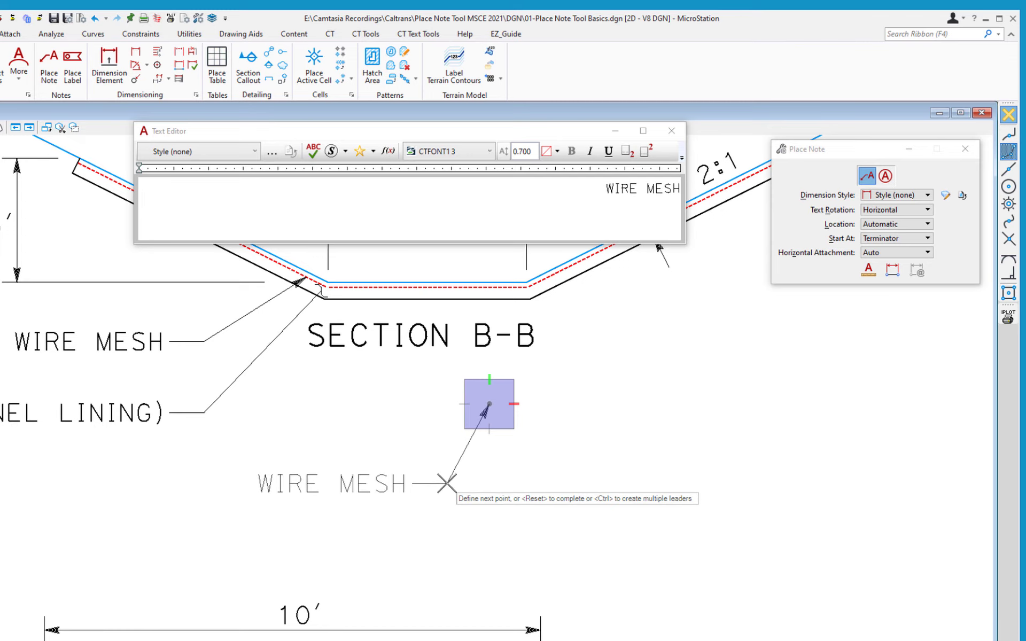
# Try Horizontal Attachment Left on a WIRE MESH note below SECTION B-B, and return Horizontal Attachment to Auto
pyautogui.click(903, 252)
pyautogui.click(879, 264)
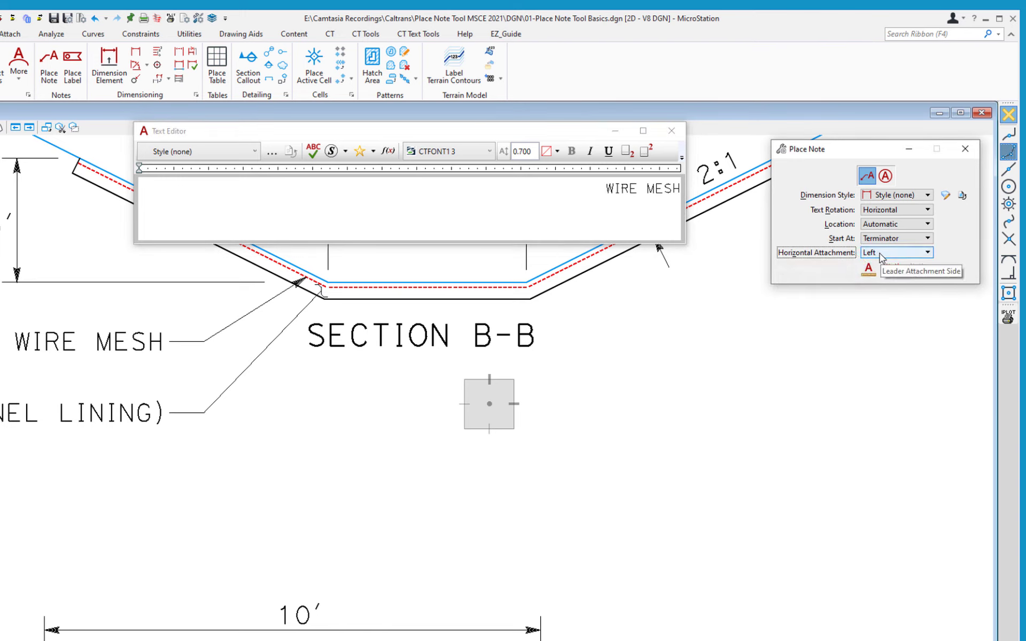
pyautogui.click(448, 404)
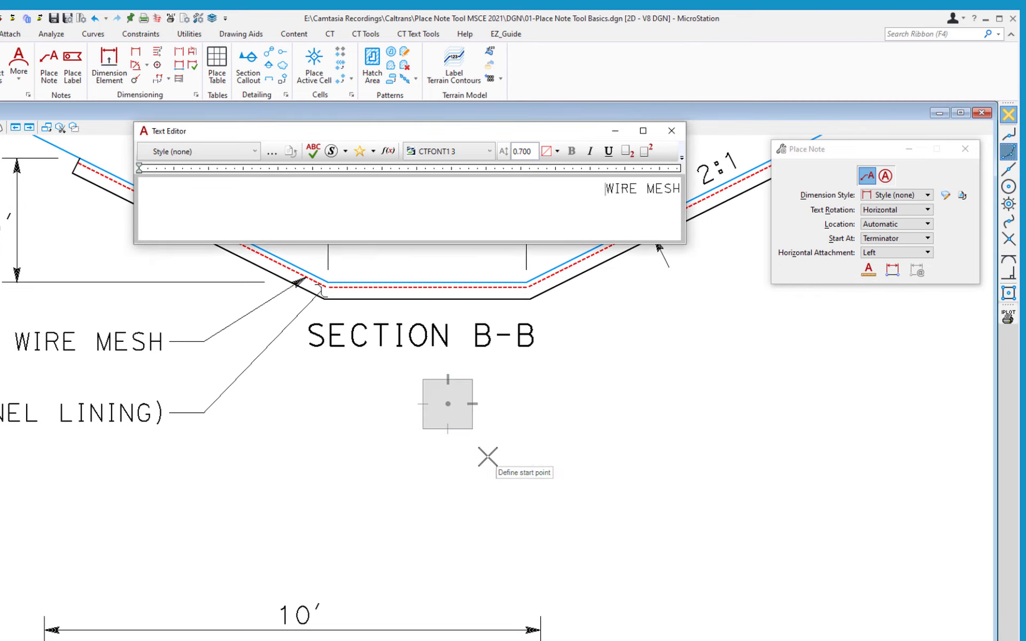
pyautogui.click(915, 253)
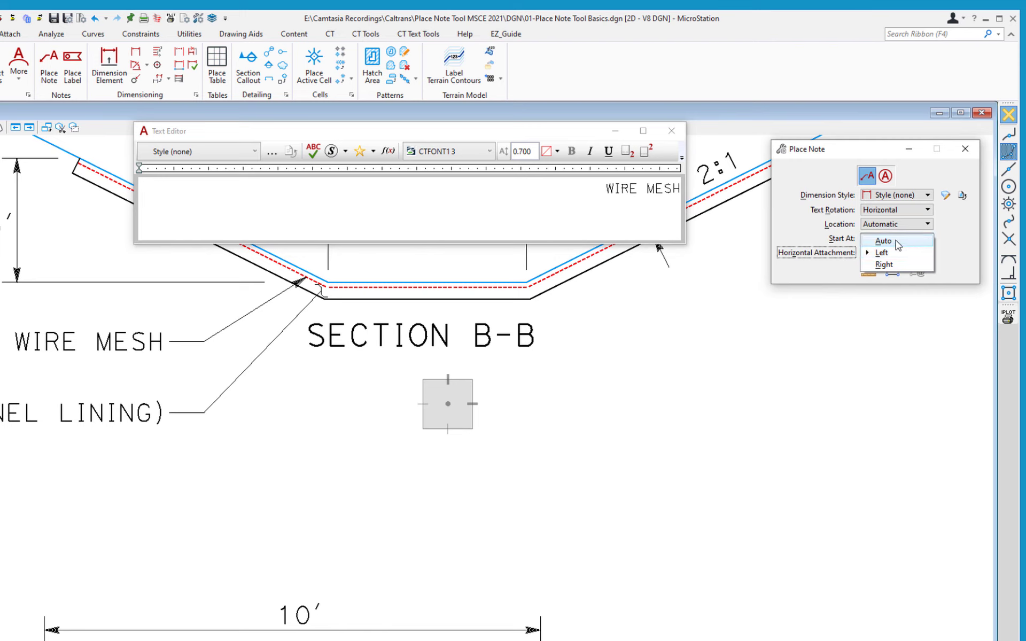
pyautogui.click(898, 245)
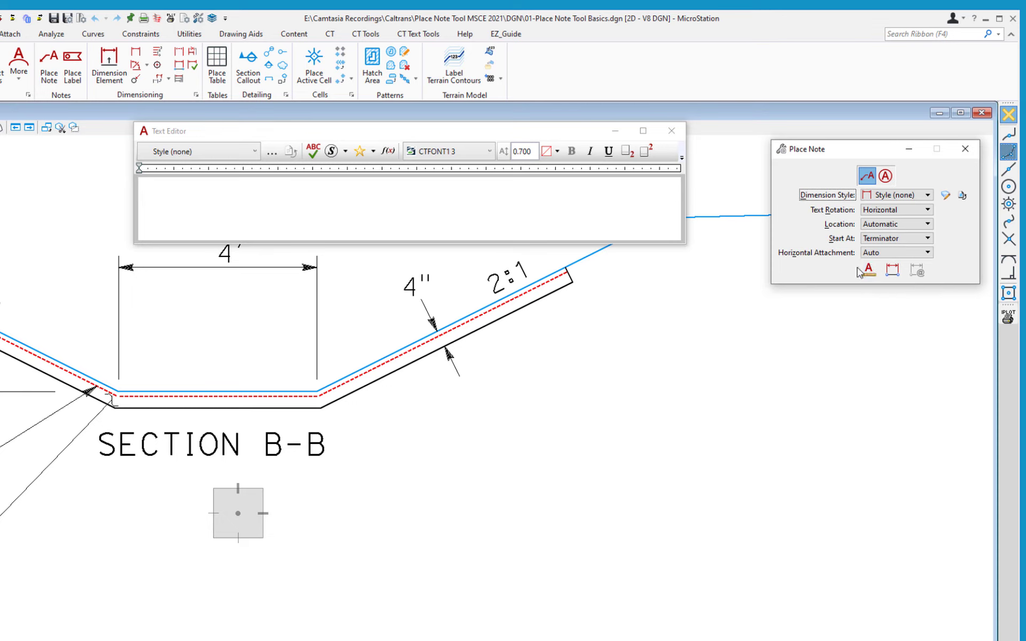
# Place two WIRE MESH notes snapped to the right slope's lower black line, the first with association on, the second with relative association also on
pyautogui.click(894, 271)
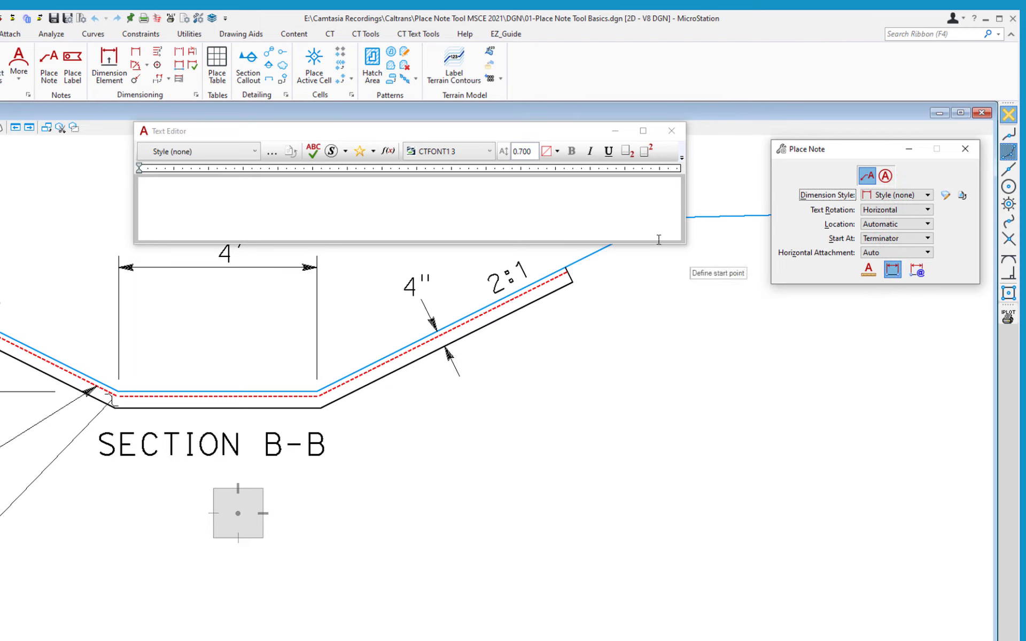
pyautogui.click(643, 199)
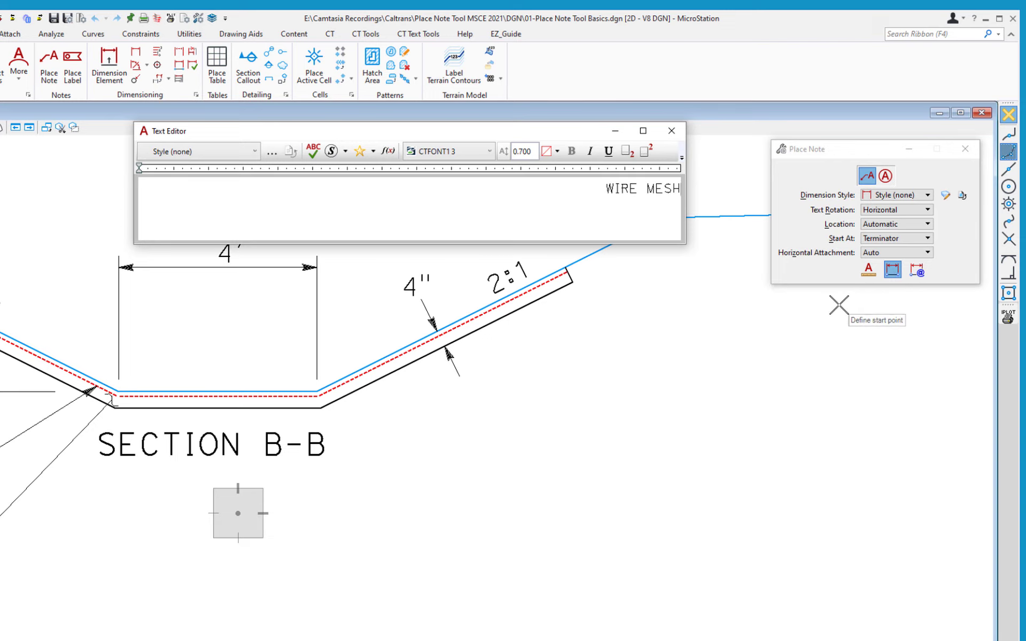
pyautogui.click(1009, 152)
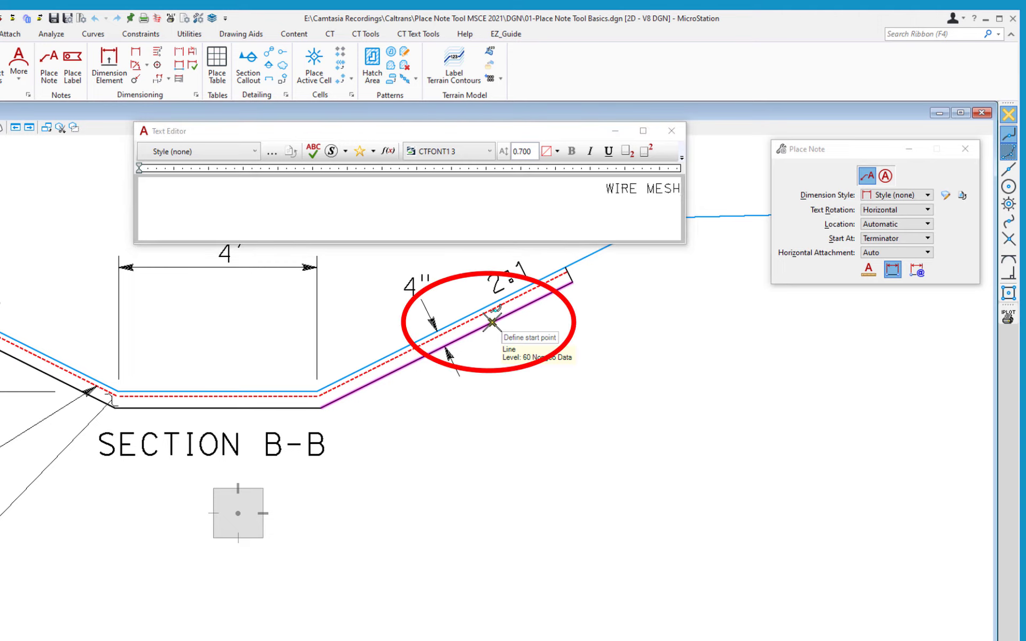
pyautogui.click(493, 323)
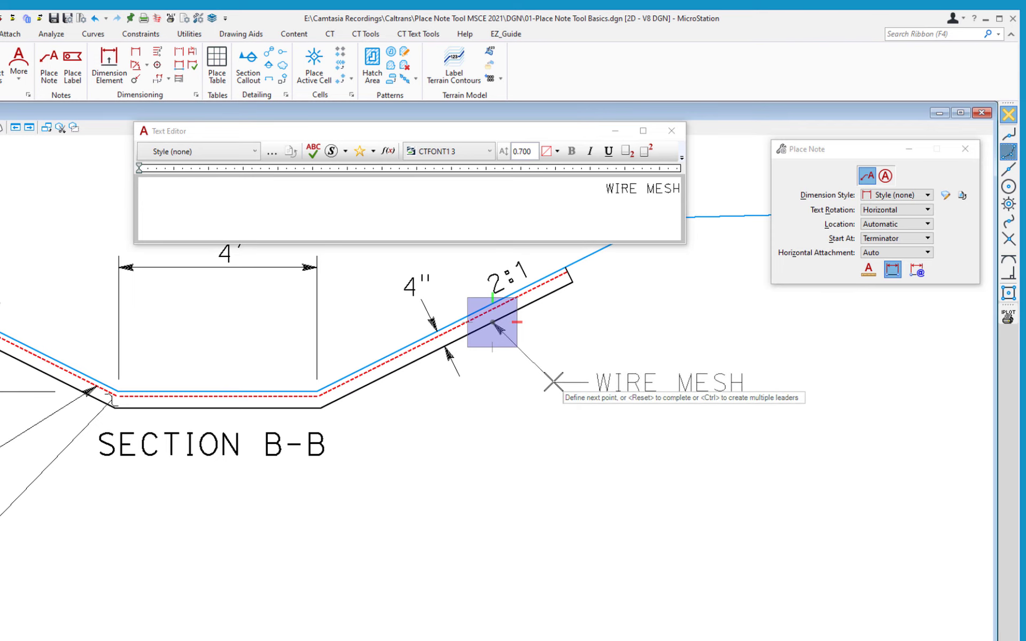
pyautogui.click(554, 381)
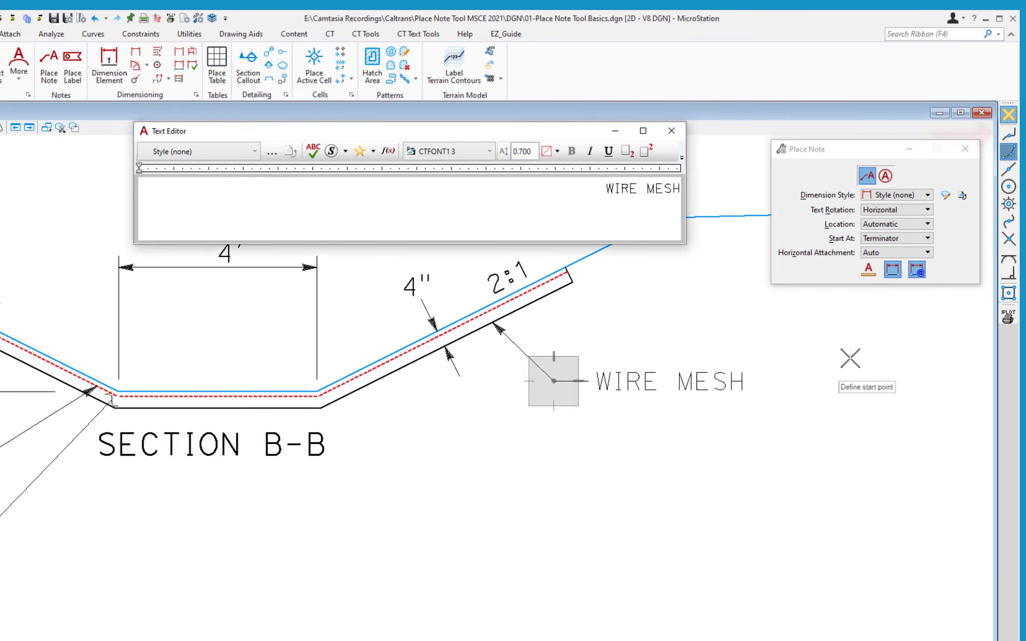
pyautogui.click(398, 373)
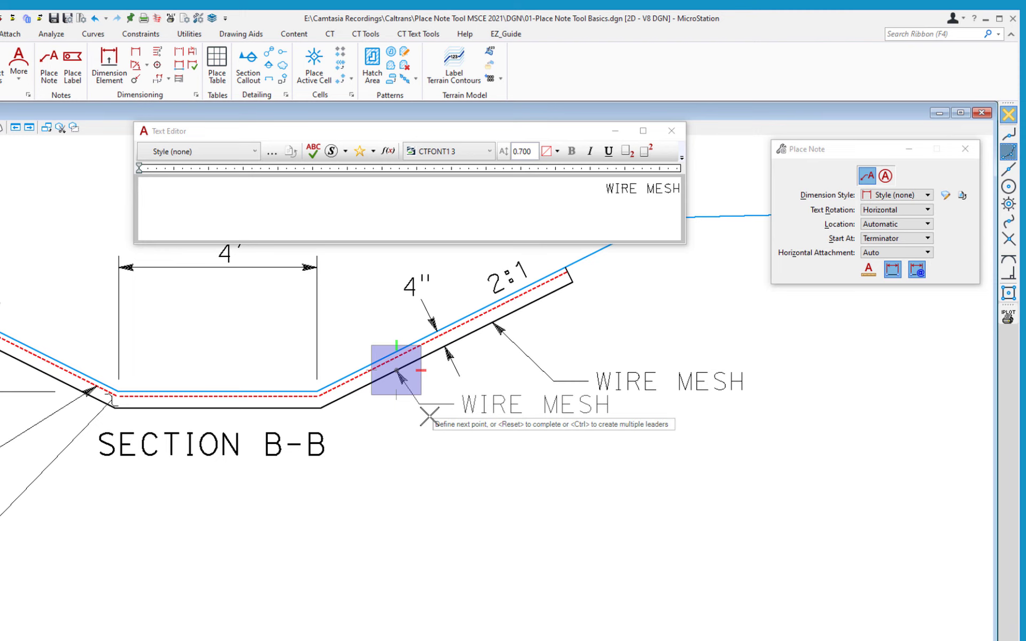
pyautogui.click(537, 493)
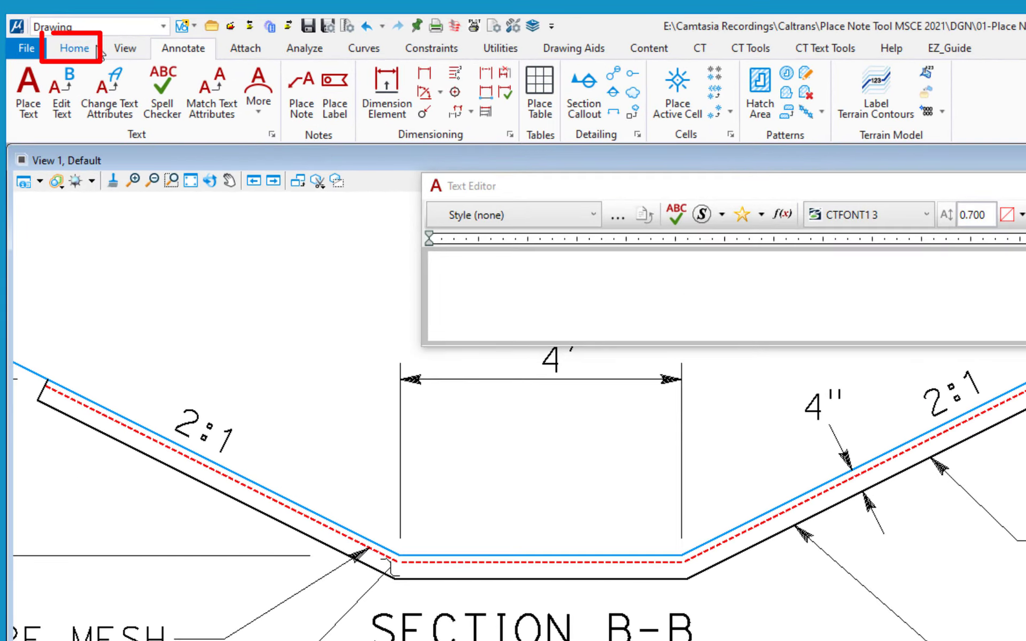
# Move the right slope's lower black line down and away from the channel to test the associated WIRE MESH notes
pyautogui.click(45, 30)
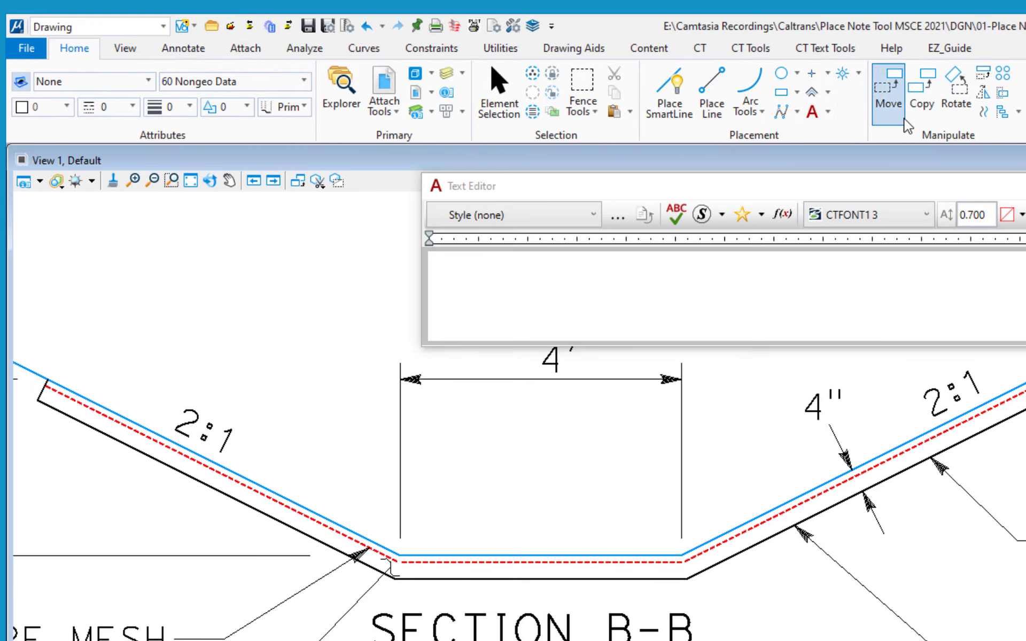
pyautogui.click(893, 98)
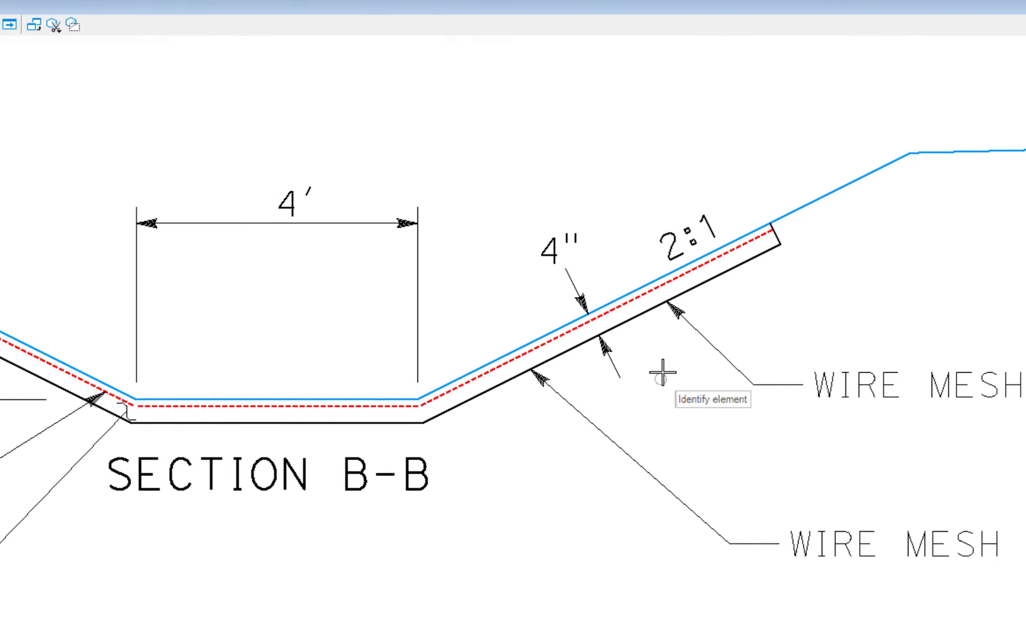
pyautogui.click(378, 162)
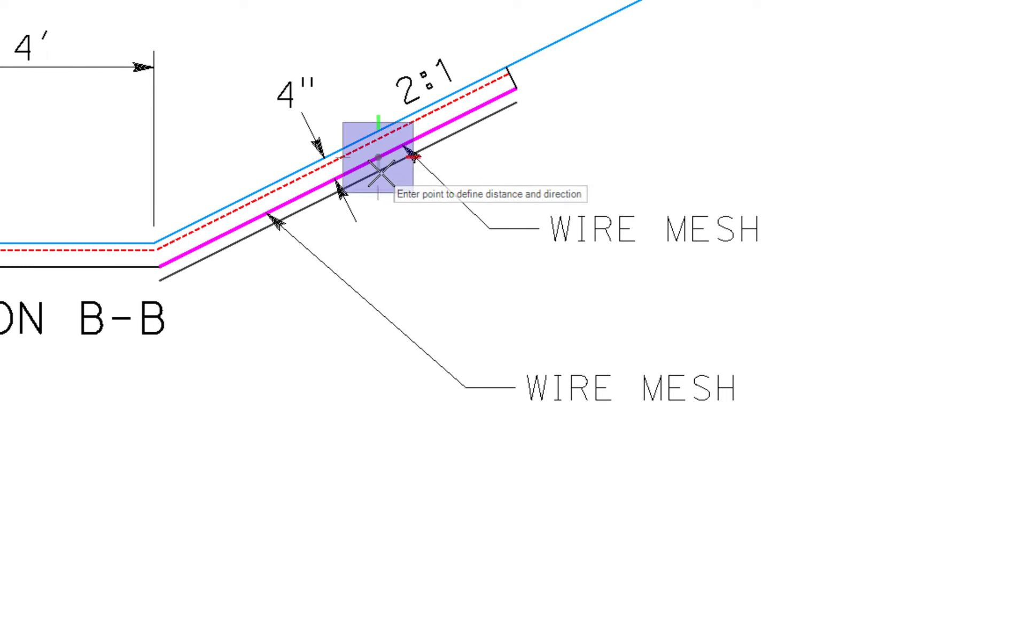
pyautogui.click(419, 208)
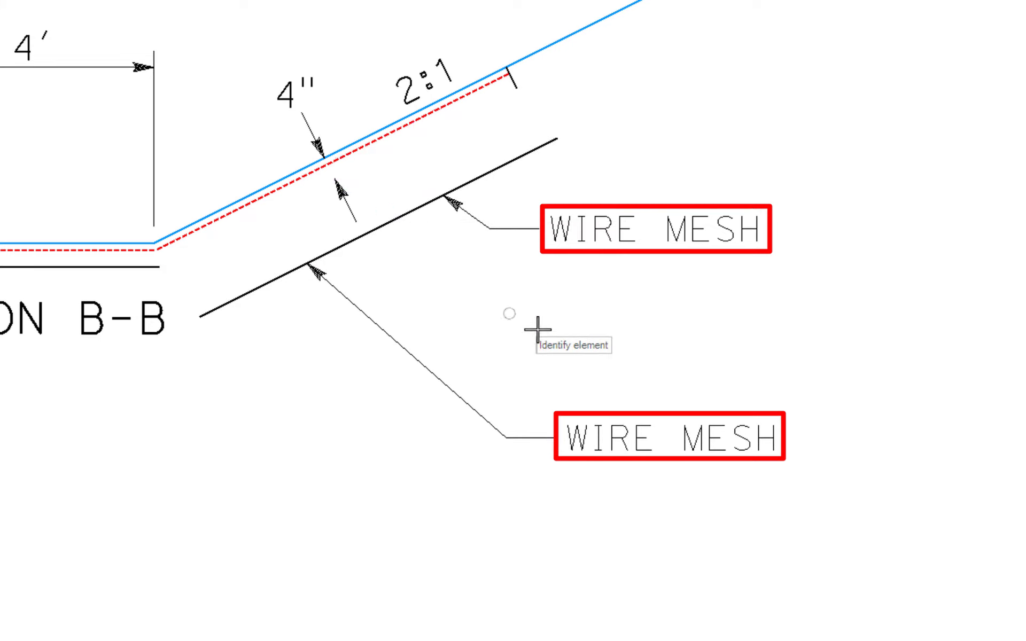
# Move the displaced line back up to the slope, and undo the line moves and both WIRE MESH note placements
pyautogui.moveTo(633, 228)
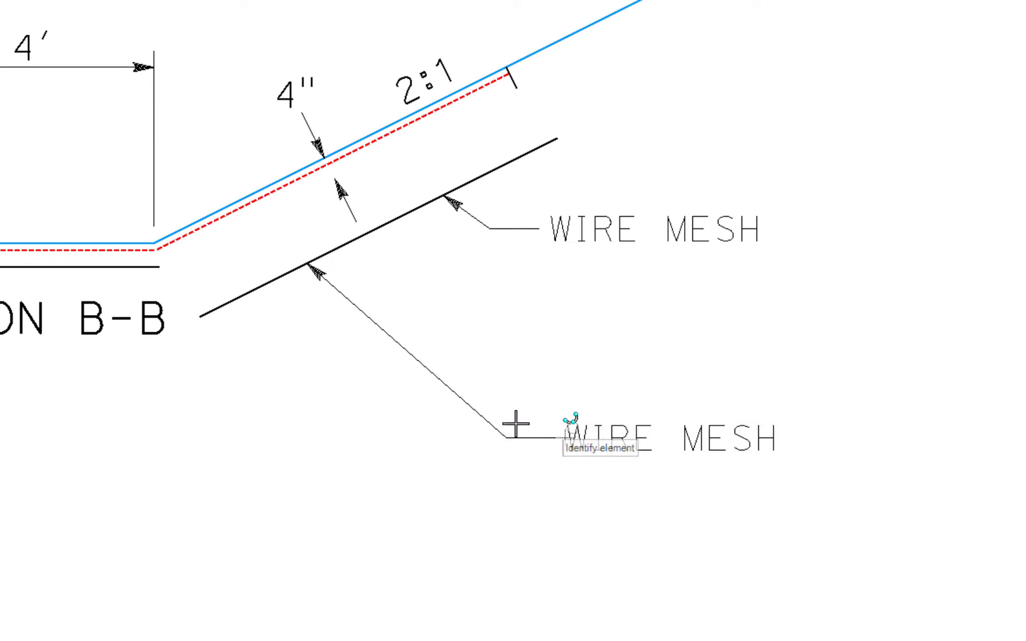
pyautogui.click(404, 214)
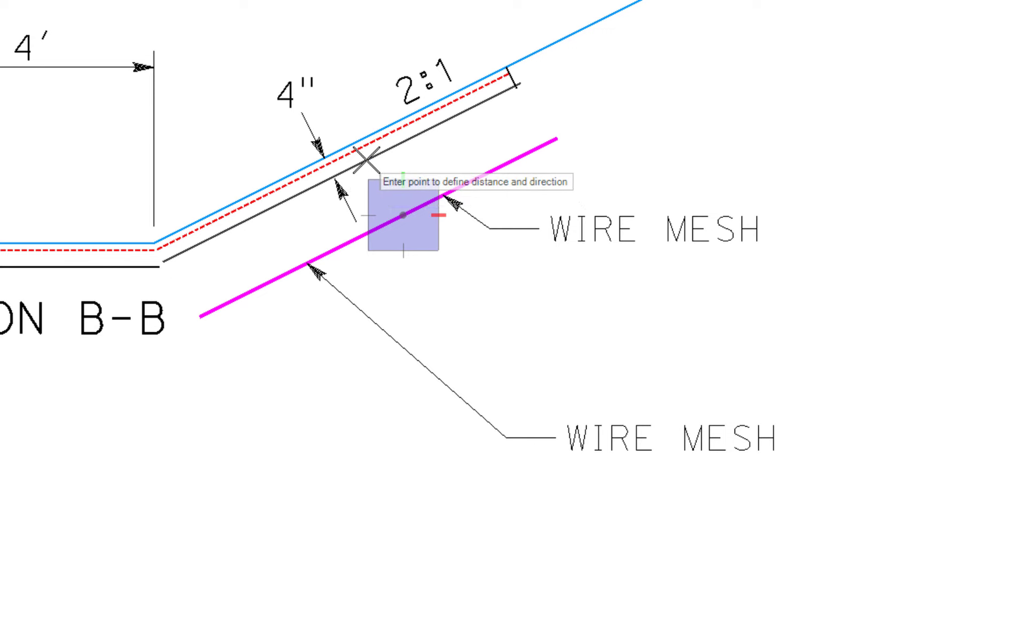
pyautogui.click(367, 160)
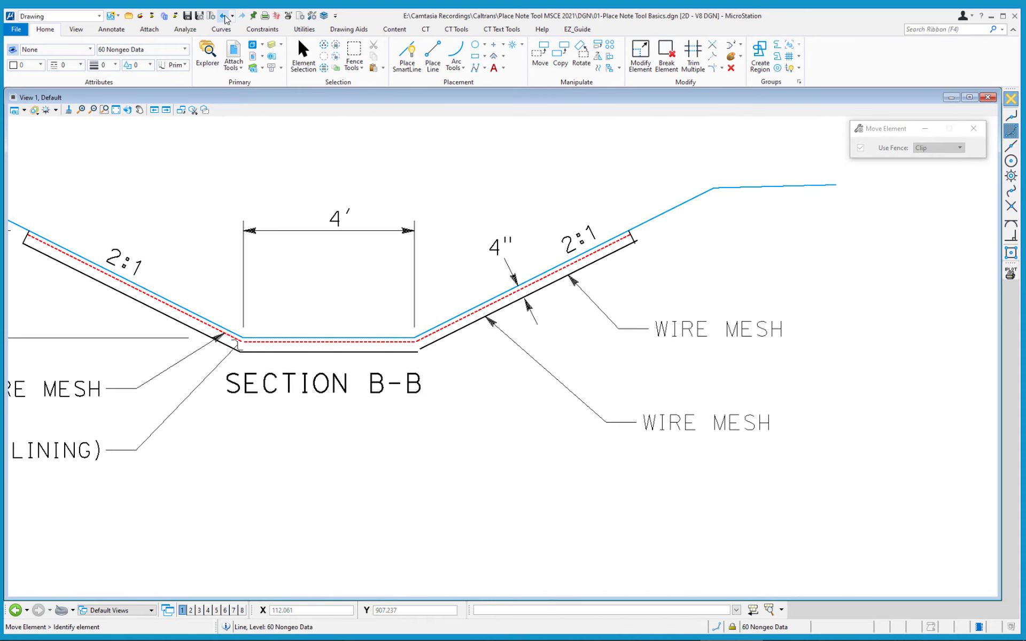
pyautogui.click(224, 16)
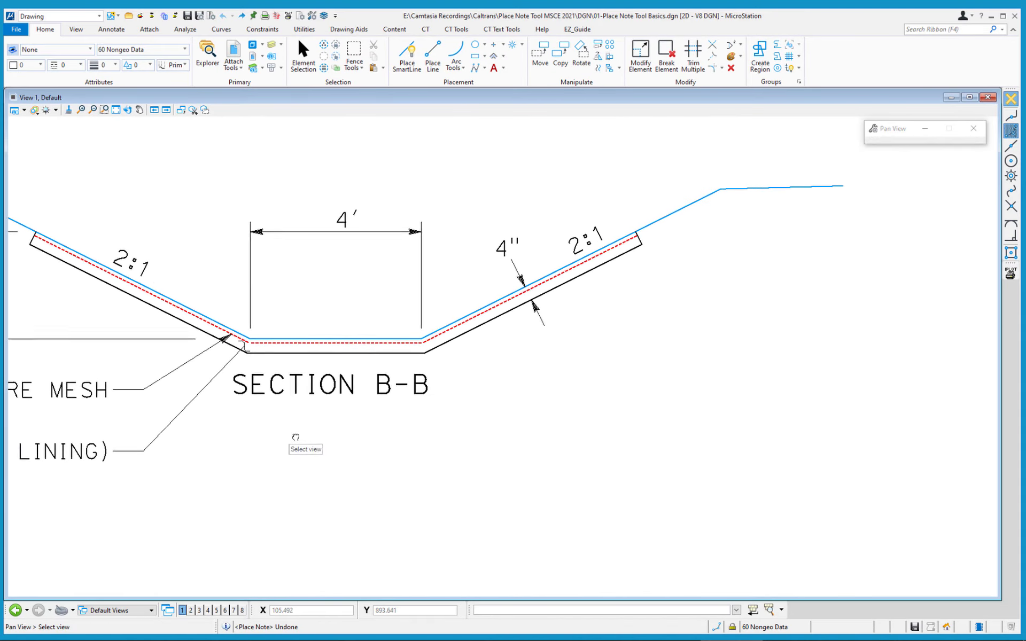
# Examine the leader terminators of the existing WIRE MESH and channel lining notes at the channel's lower-left corner
pyautogui.moveTo(293, 442)
pyautogui.mouseDown(button='middle')
pyautogui.moveTo(490, 426)
pyautogui.moveTo(495, 408)
pyautogui.mouseUp(button='middle')
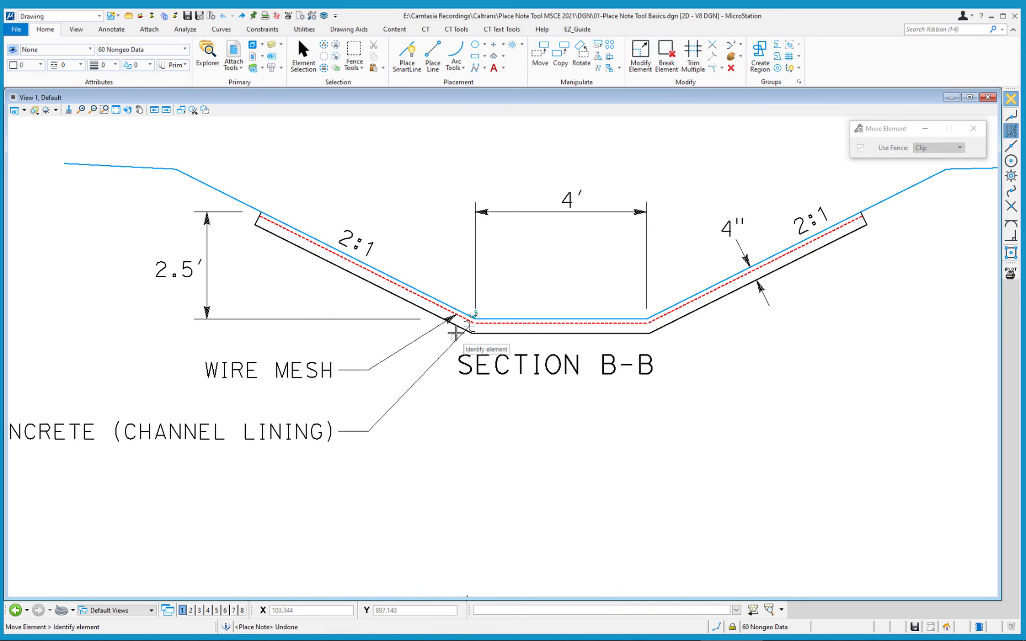
pyautogui.scroll(4, 457, 366)
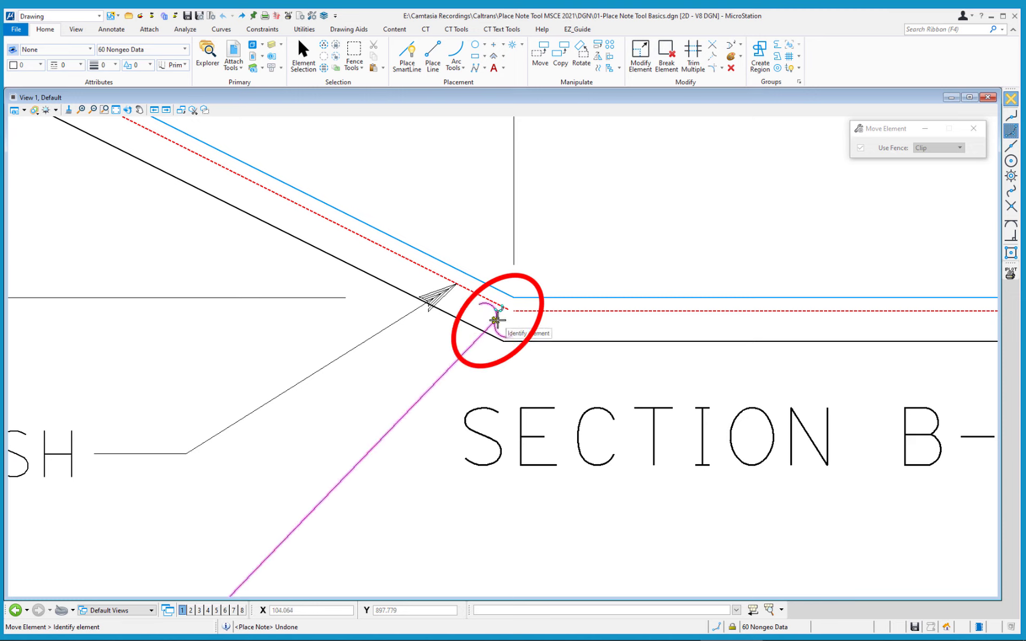
pyautogui.moveTo(436, 293)
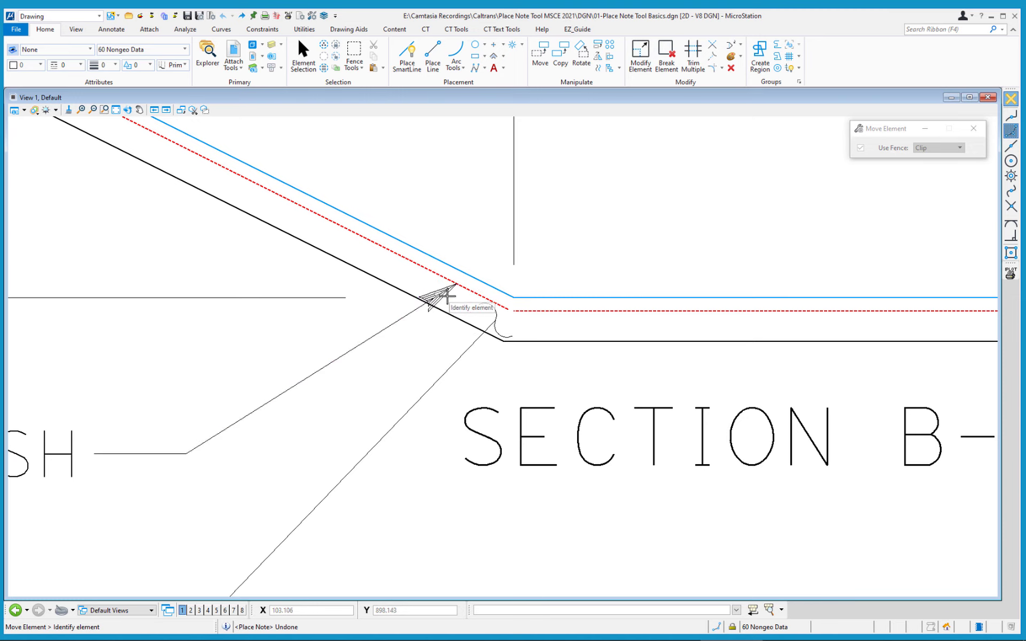
pyautogui.moveTo(496, 319)
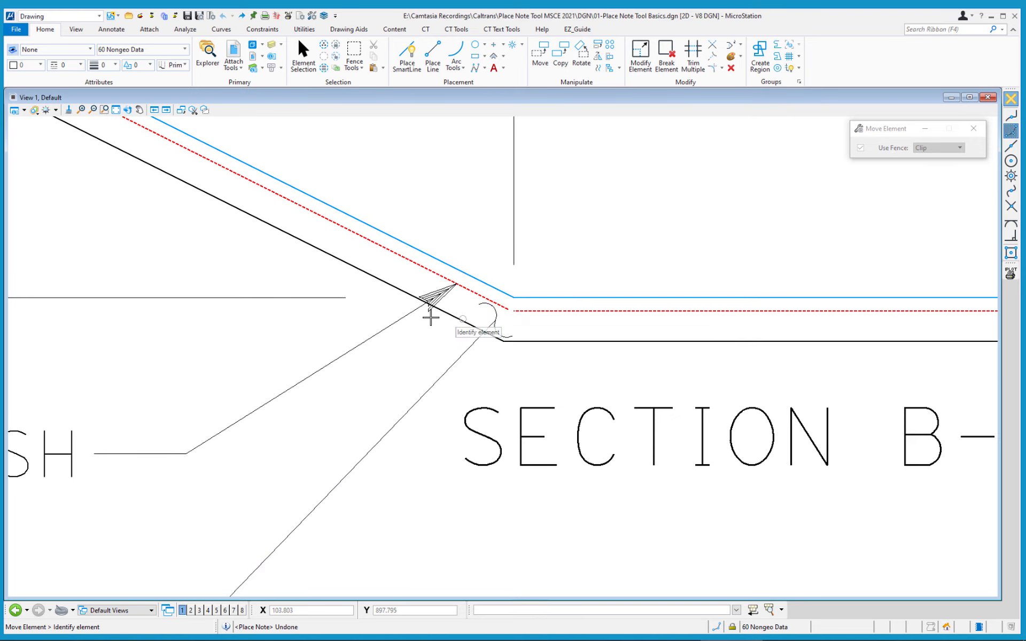
pyautogui.scroll(-2, 422, 269)
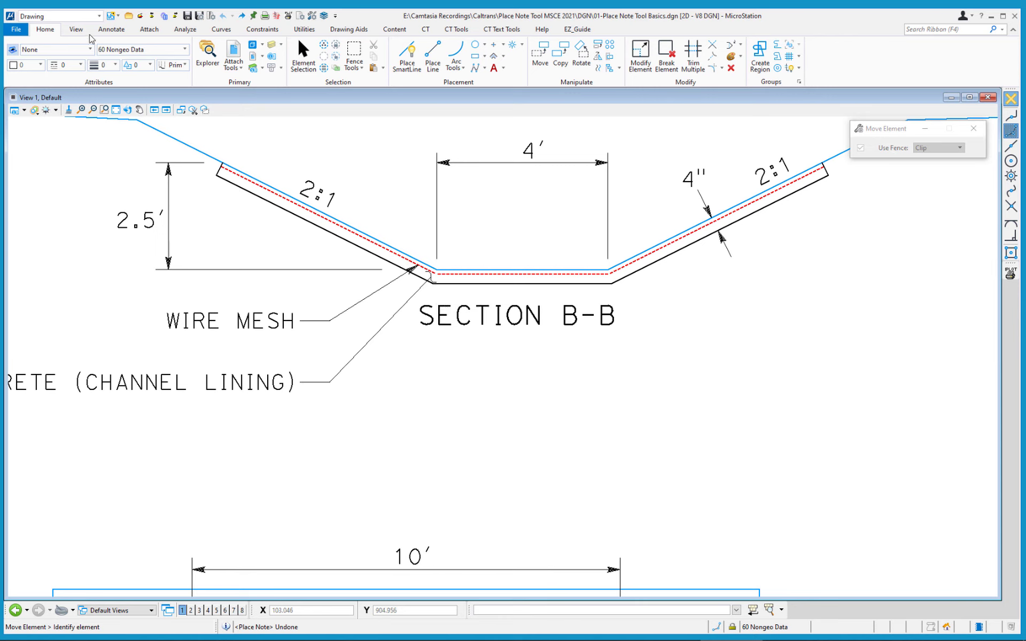
# Start the Place Note tool and open the text settings of its dimension style, Style (none)
pyautogui.click(111, 30)
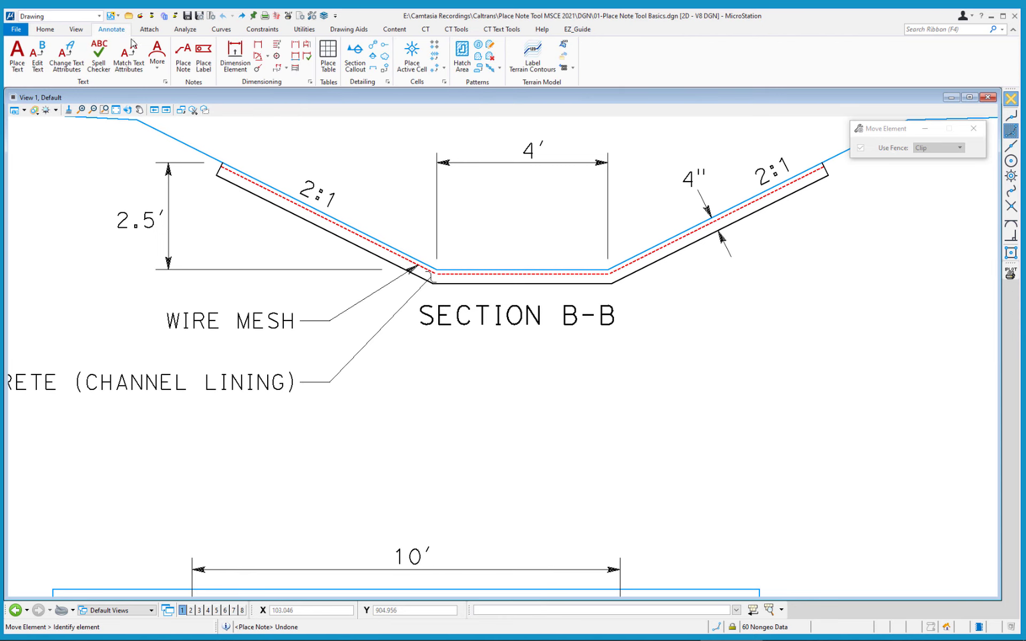
pyautogui.click(184, 53)
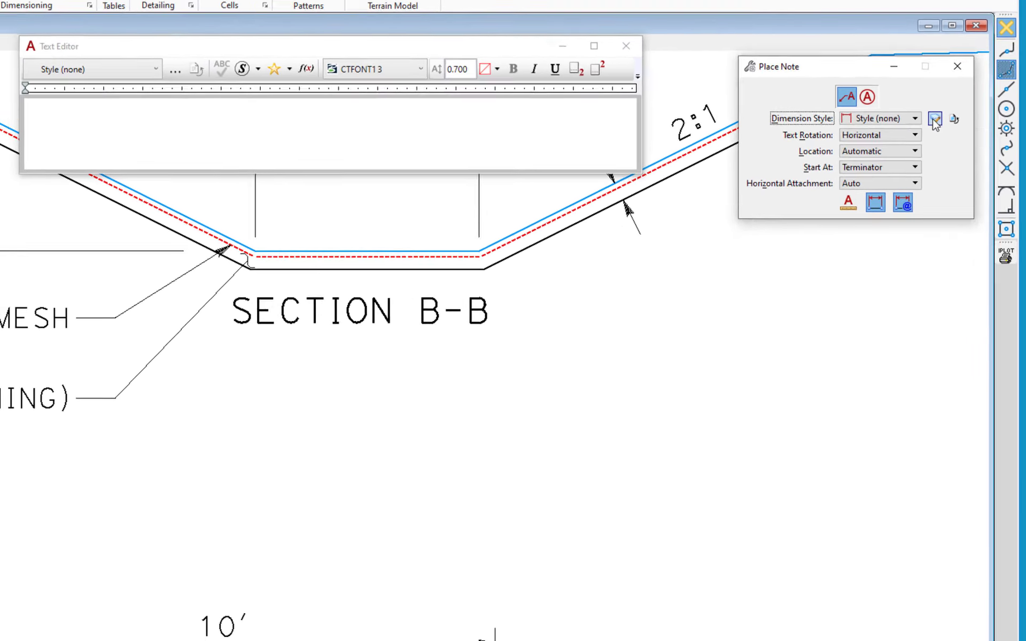
pyautogui.click(909, 283)
pyautogui.moveTo(604, 117); pyautogui.dragTo(609, 157)
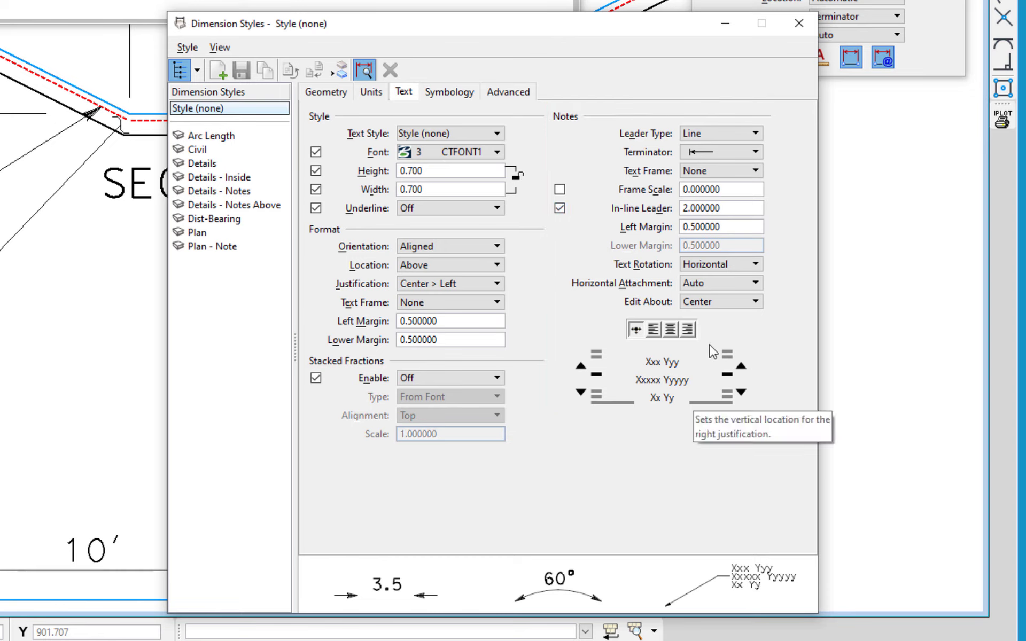
# Review the note terminator choices, keeping the arrow, and the terminator symbol settings, keeping the Note symbol on Cell
pyautogui.click(723, 154)
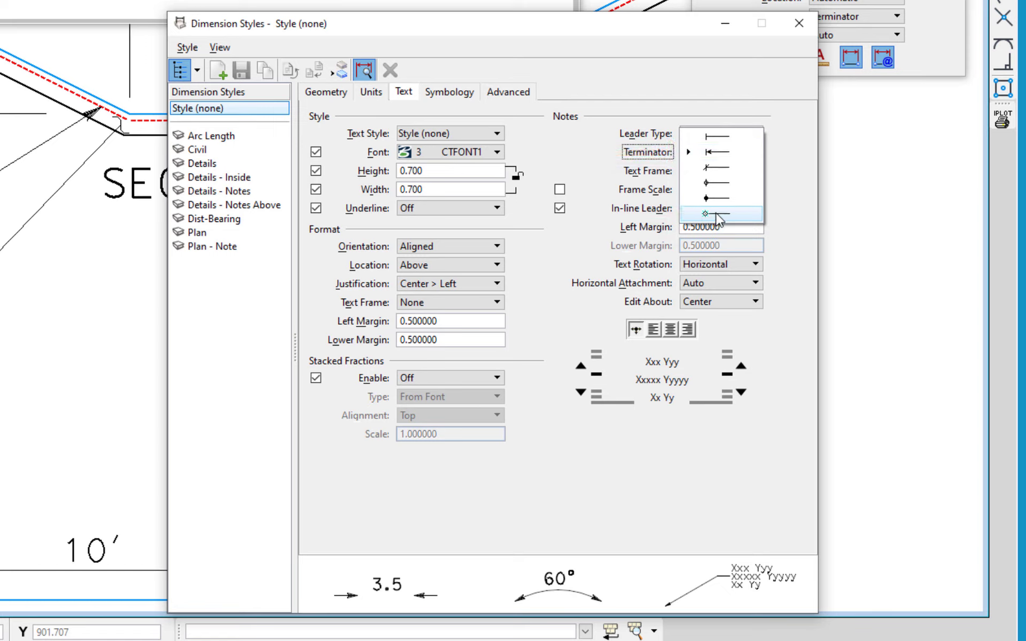
pyautogui.click(721, 154)
pyautogui.click(326, 93)
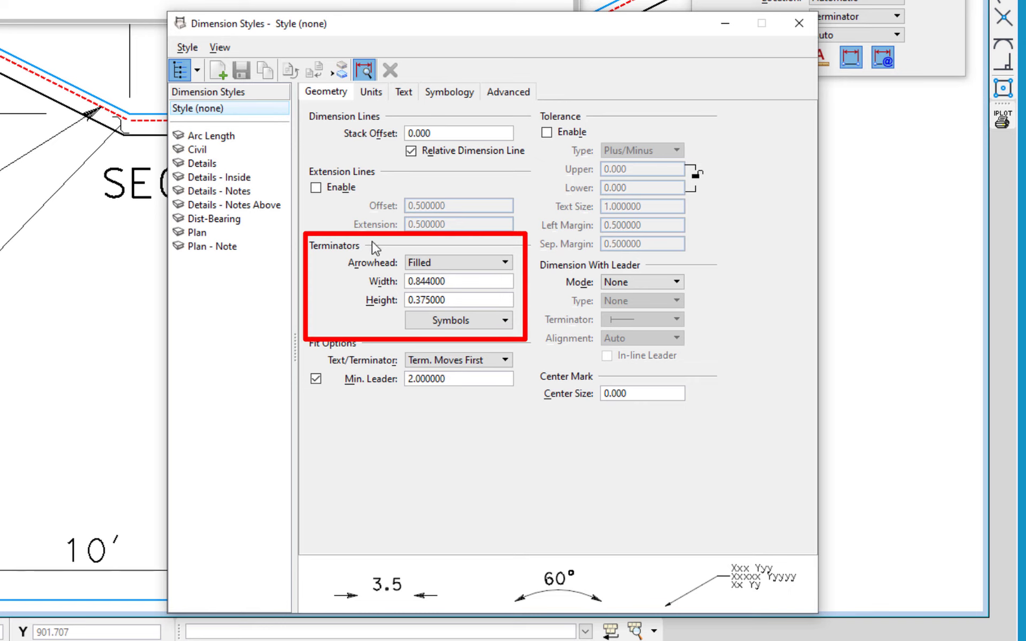
pyautogui.click(483, 323)
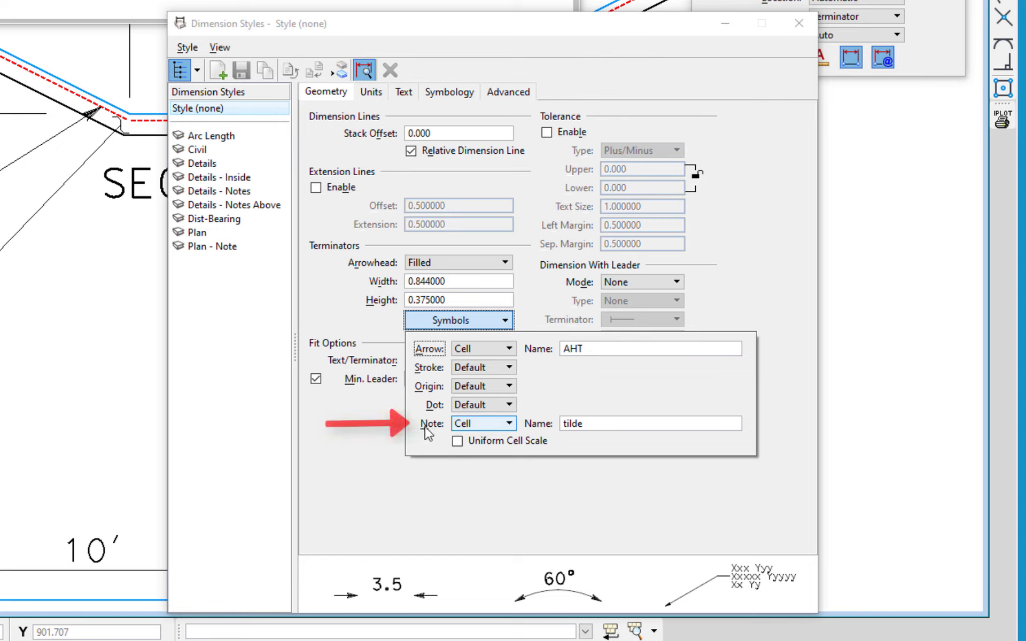
pyautogui.click(504, 425)
pyautogui.click(492, 425)
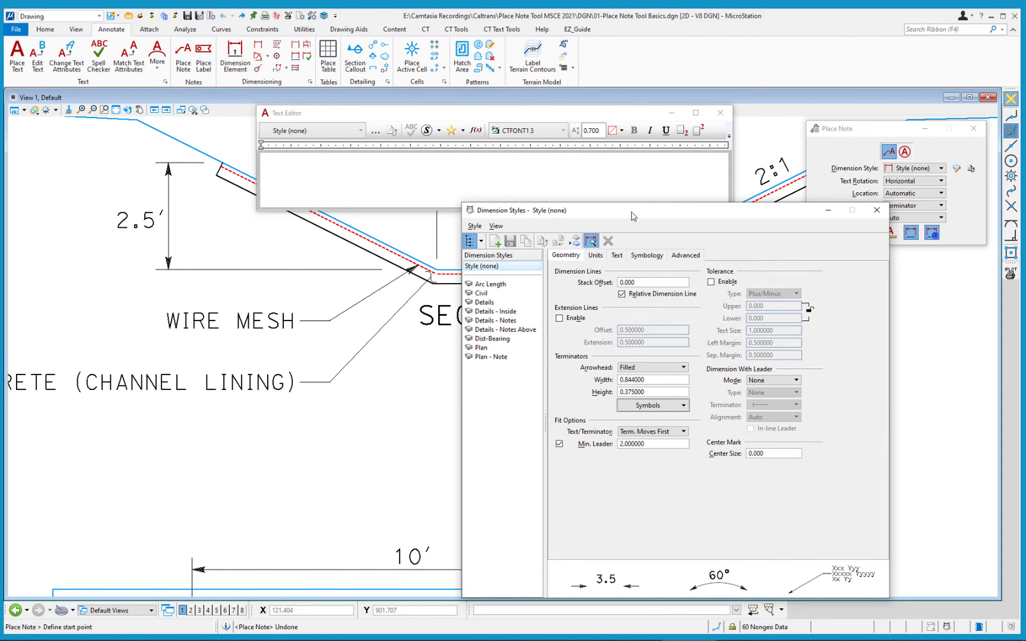
# Enter WIRE MESH as the note text and try a note with its start point below the SECTION B-B title
pyautogui.moveTo(633, 217); pyautogui.dragTo(761, 267)
pyautogui.click(647, 172)
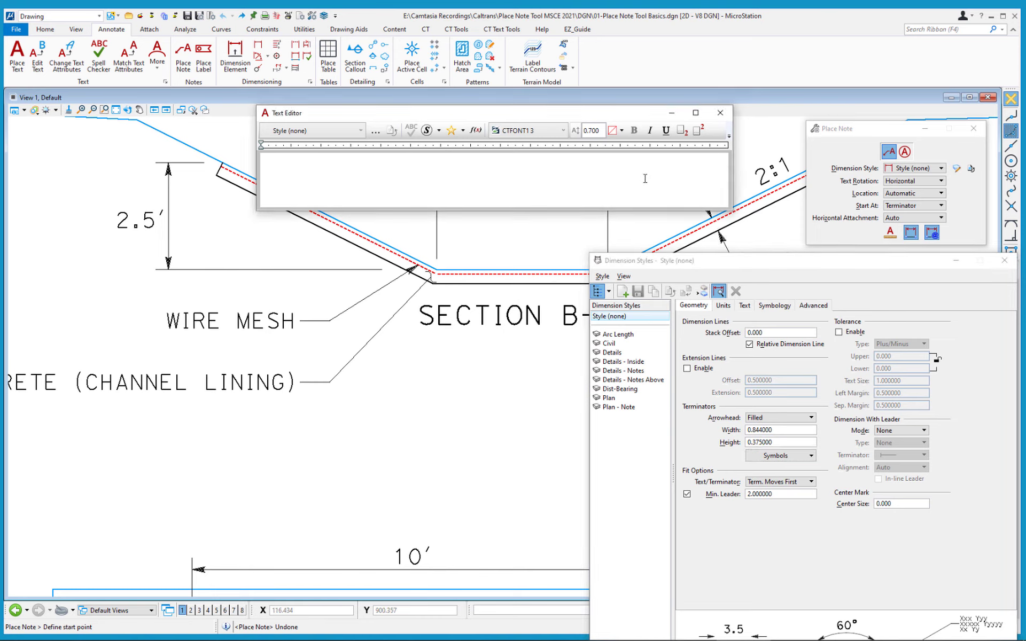
pyautogui.write('WIRE MESH')
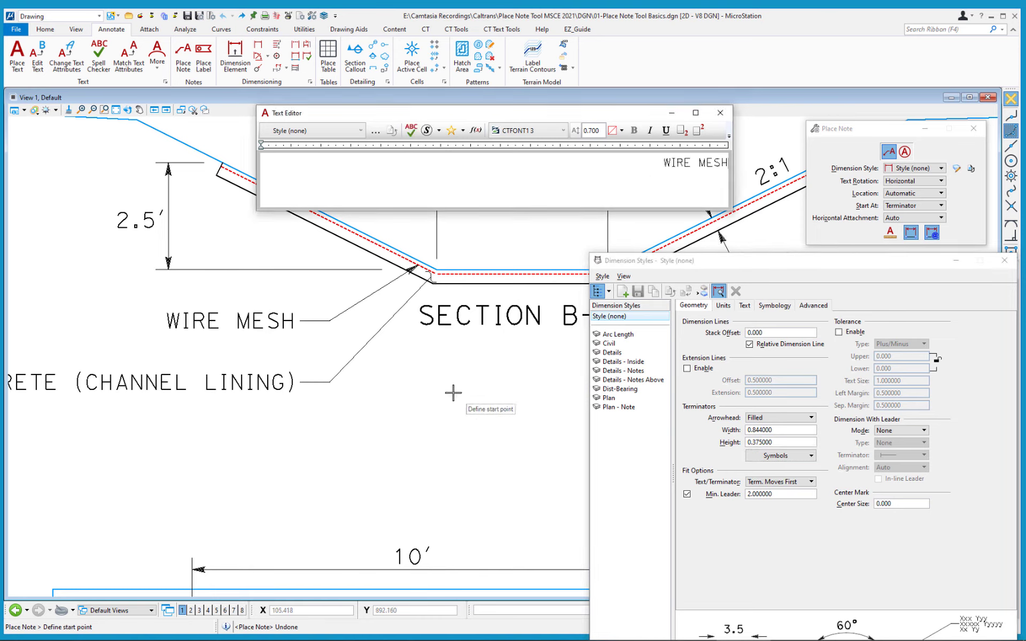
pyautogui.click(439, 364)
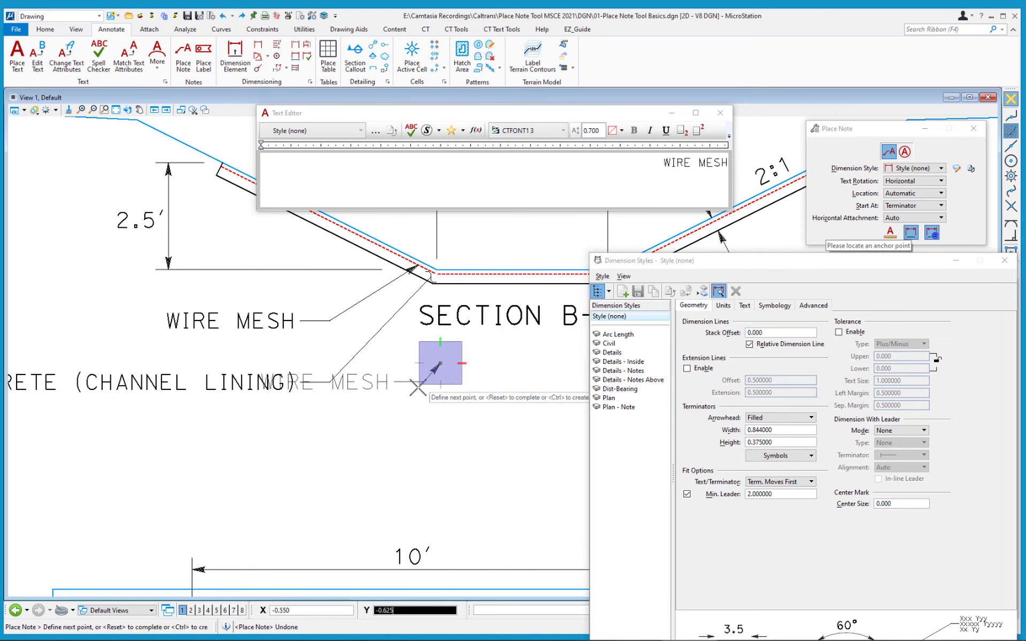
pyautogui.rightClick(378, 434)
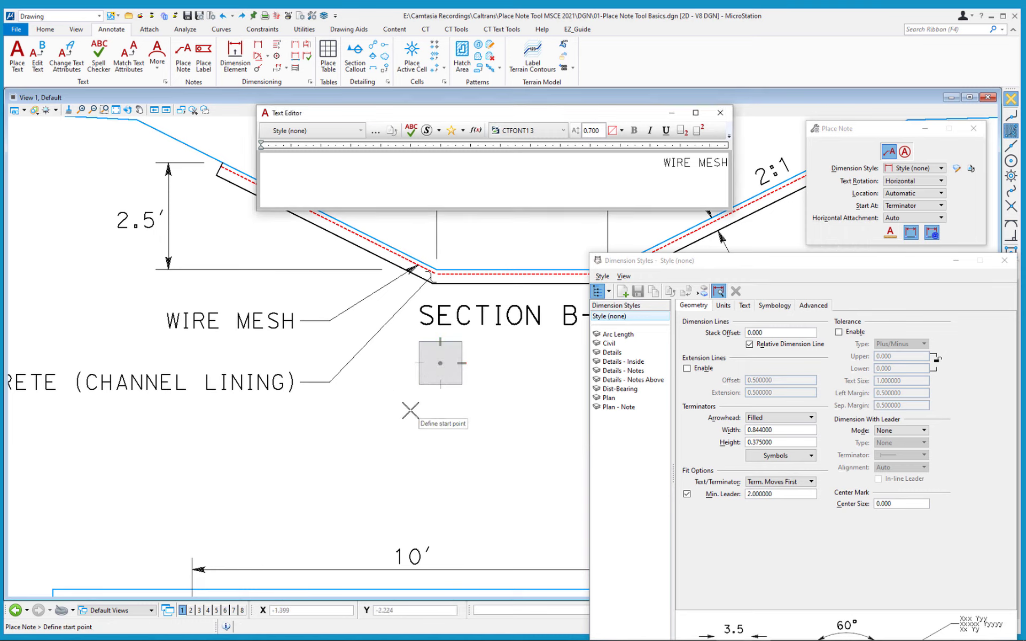
# Match the note settings to the existing channel lining note, reviewing the style's text settings and terminator geometry
pyautogui.click(736, 266)
pyautogui.moveTo(736, 266); pyautogui.dragTo(702, 235)
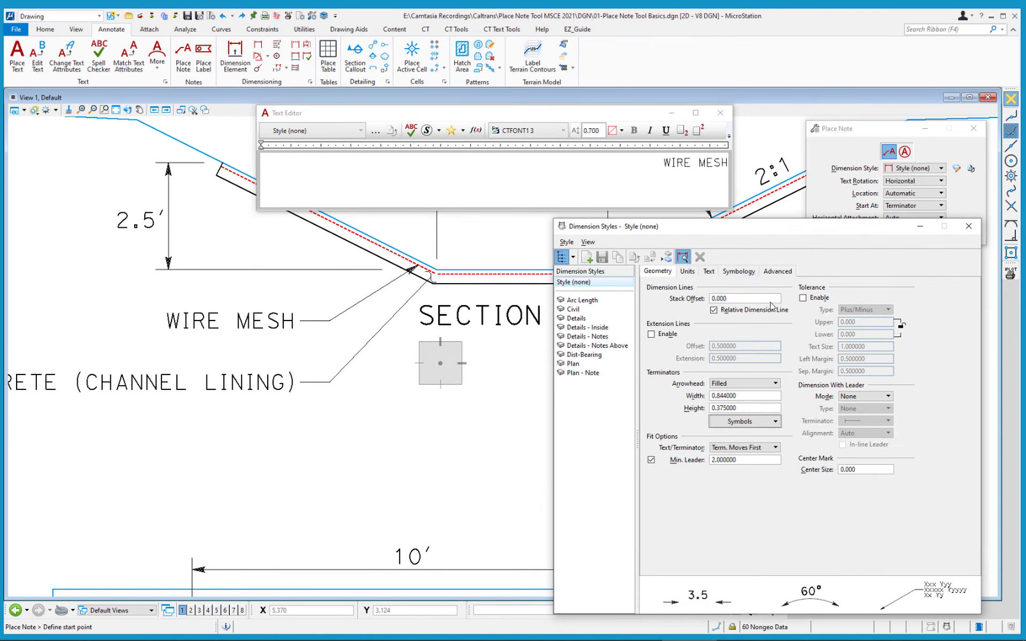
pyautogui.click(710, 272)
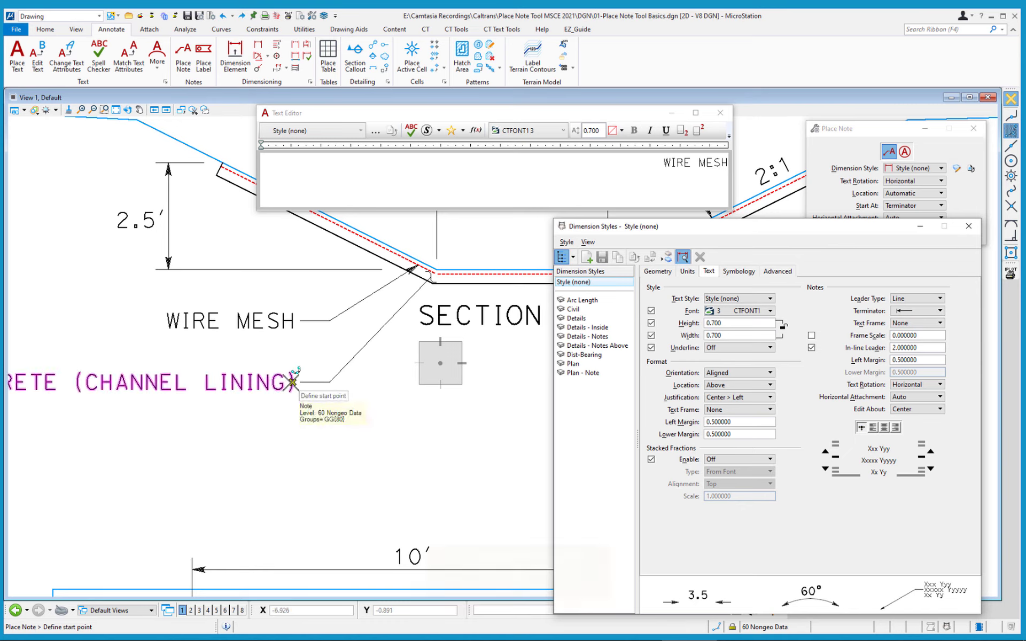
pyautogui.keyDown('alt'); pyautogui.click(292, 382); pyautogui.keyUp('alt')
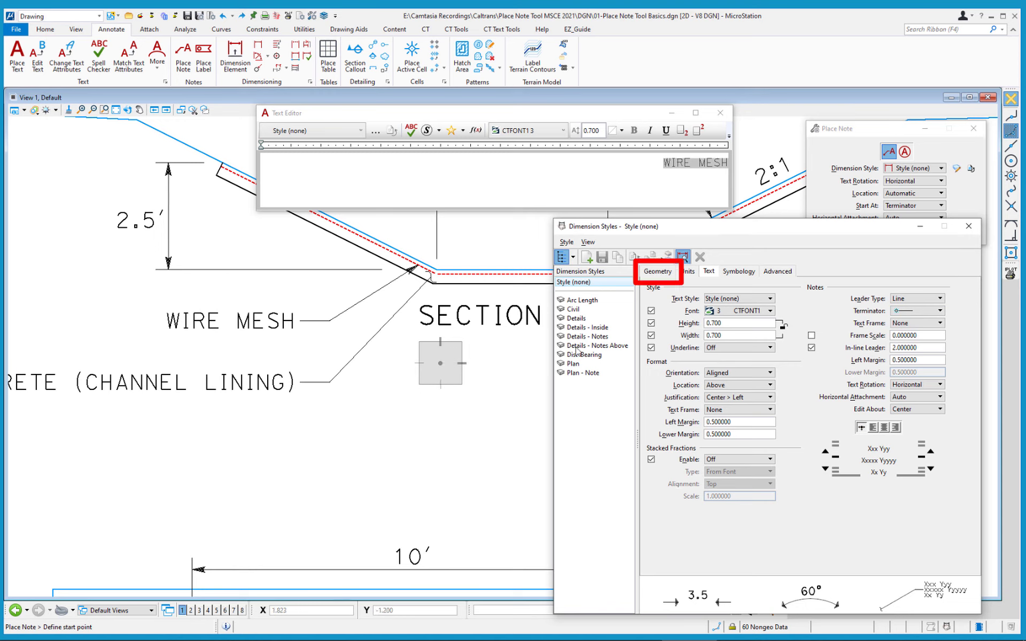
pyautogui.click(670, 274)
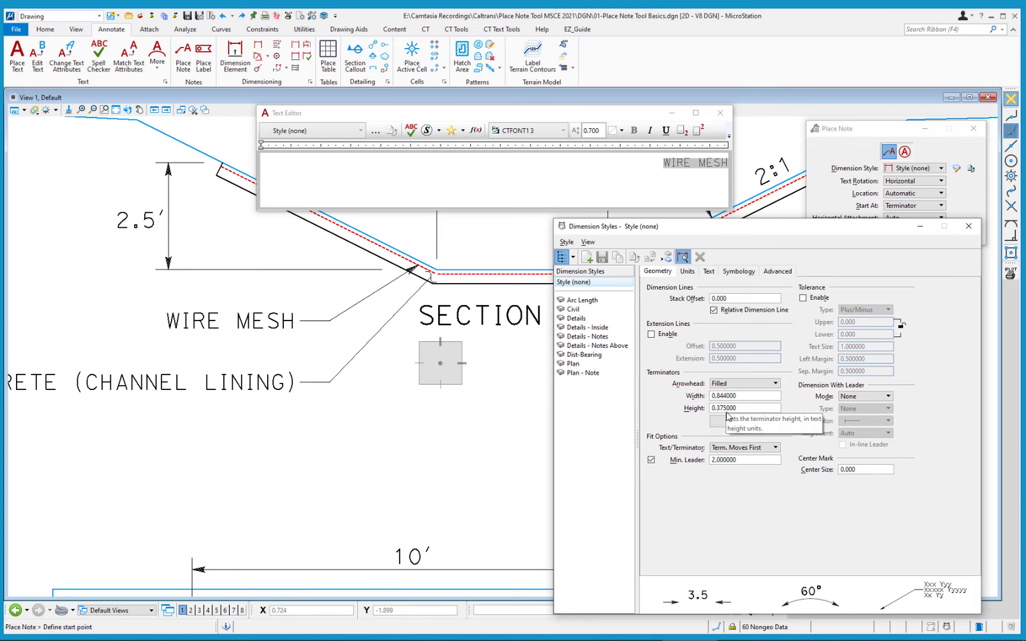
pyautogui.click(710, 273)
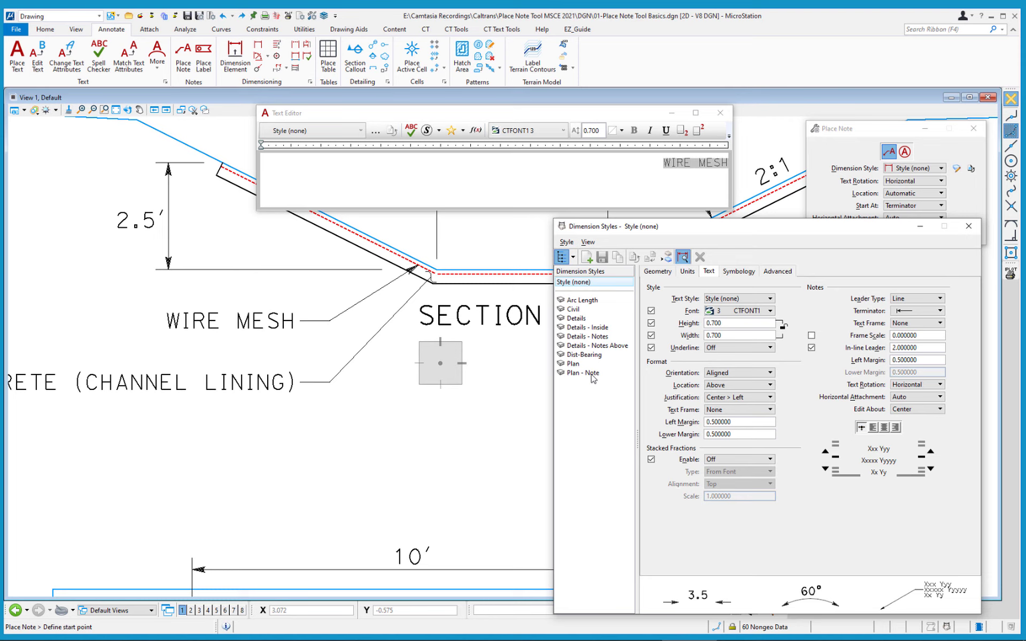
# Place a WIRE MESH note matched to the channel lining note's terminator, and a second one with an arrow just beneath it
pyautogui.keyDown('alt'); pyautogui.click(292, 381); pyautogui.keyUp('alt')
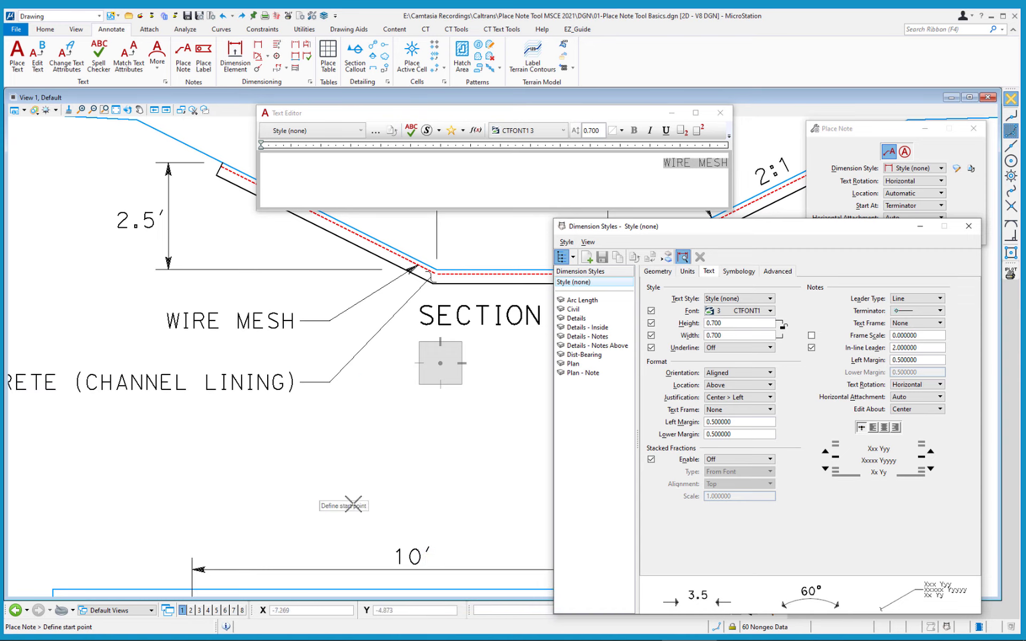
pyautogui.click(402, 363)
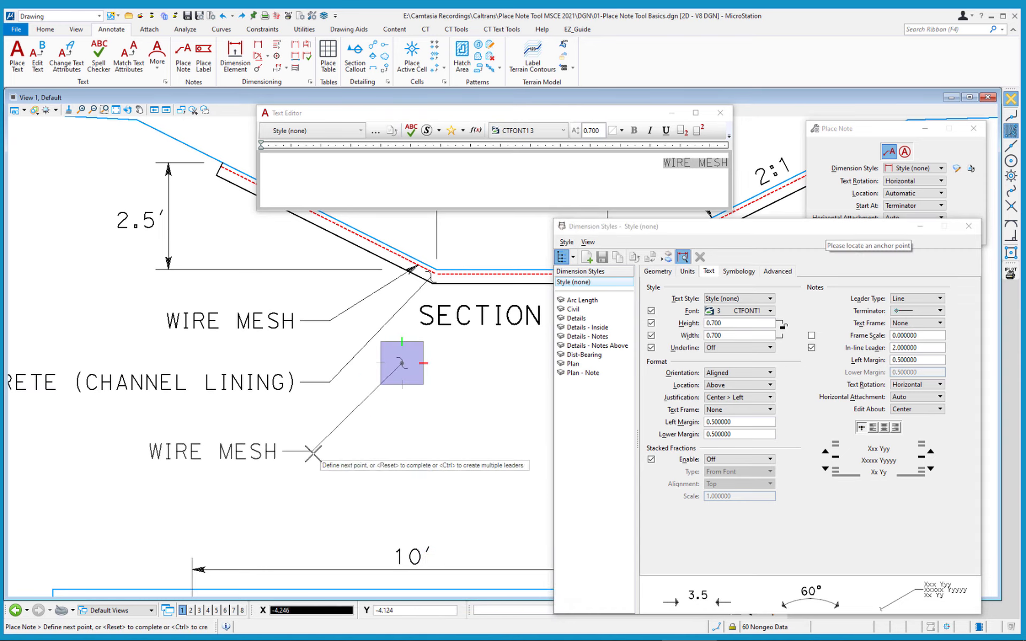
pyautogui.click(319, 446)
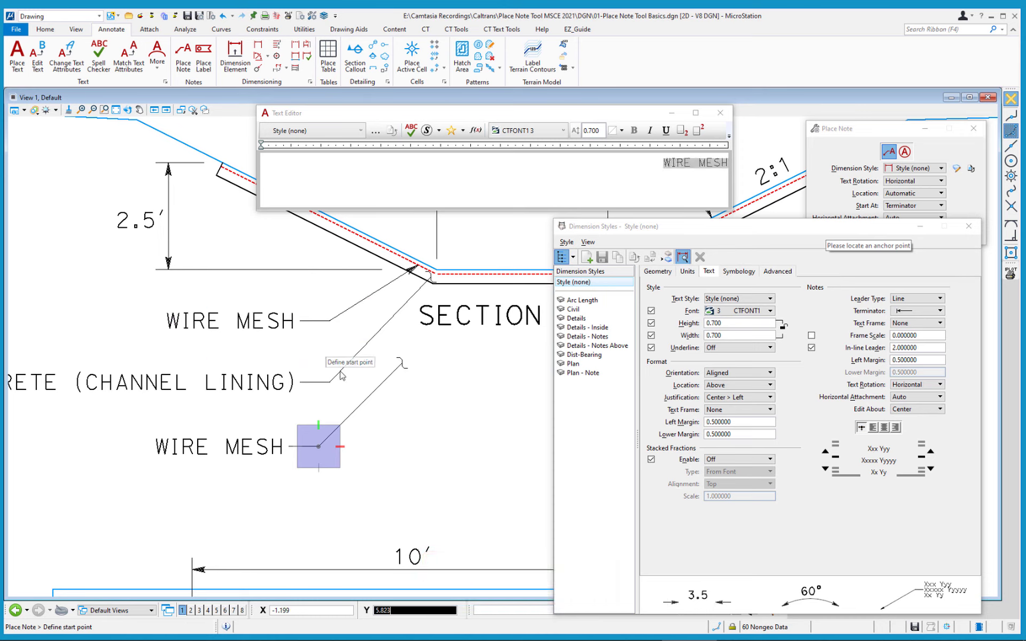
pyautogui.click(465, 374)
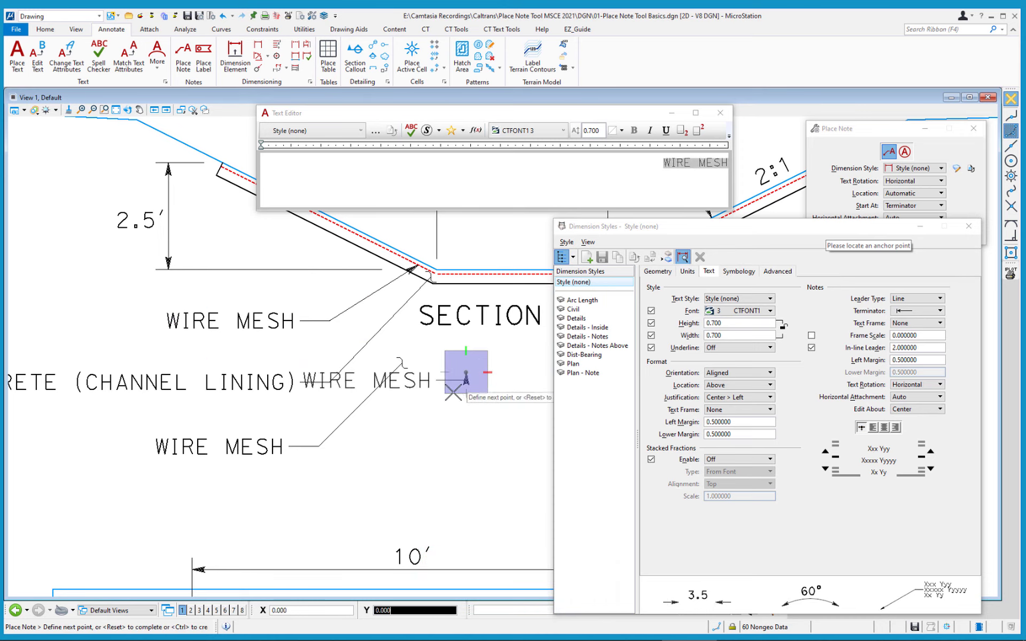
pyautogui.click(322, 498)
pyautogui.rightClick(323, 498)
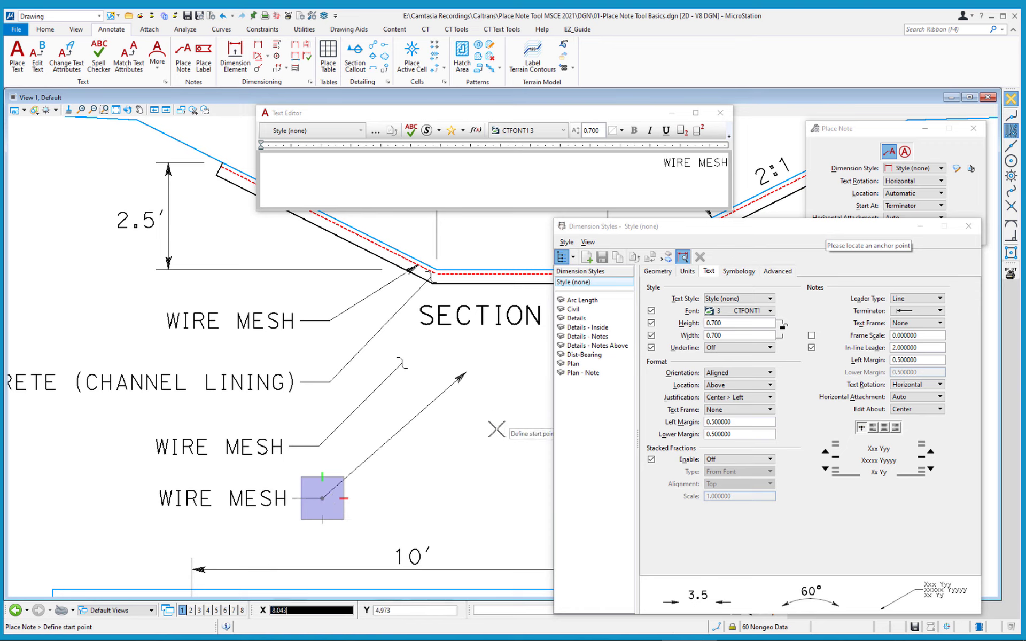
# Undo all changes to remove both trial WIRE MESH notes
pyautogui.click(233, 16)
pyautogui.click(240, 45)
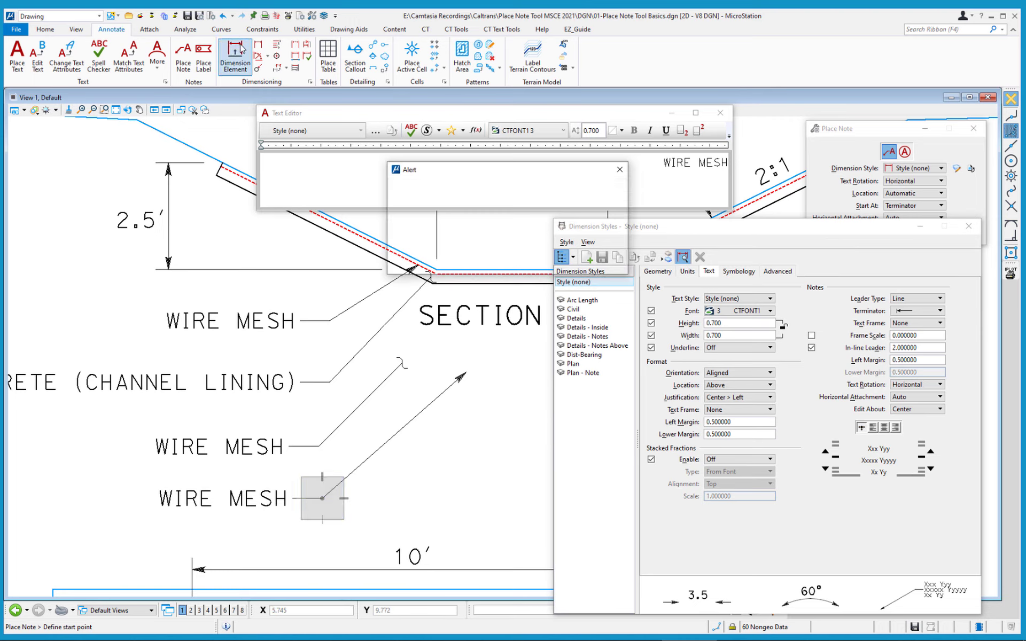
pyautogui.click(544, 262)
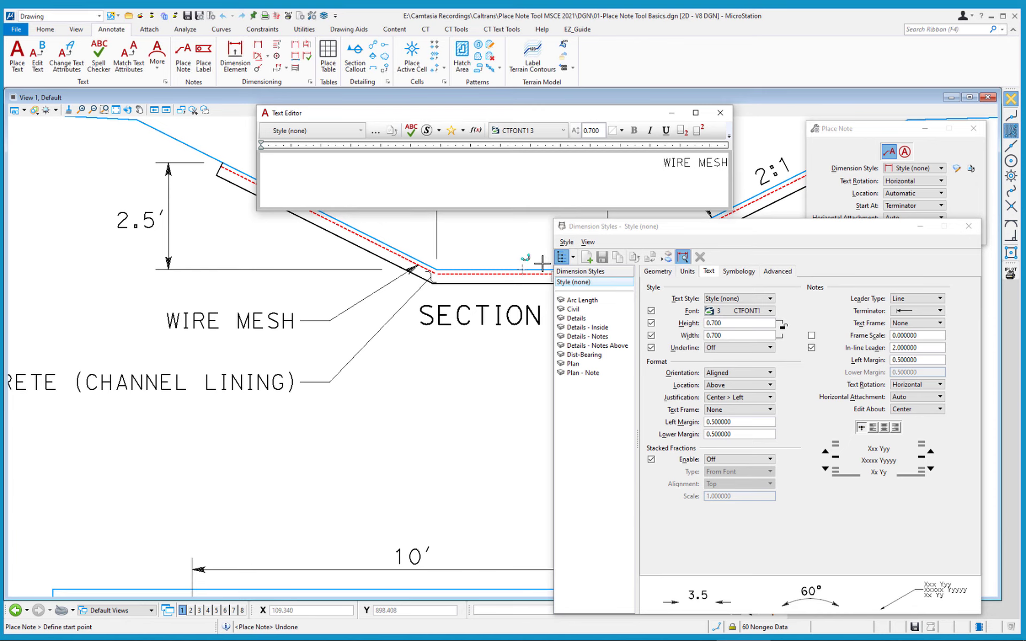
# Open 02-Place Note Tool Matching Leader.dgn and start the Place Note tool
pyautogui.click(129, 16)
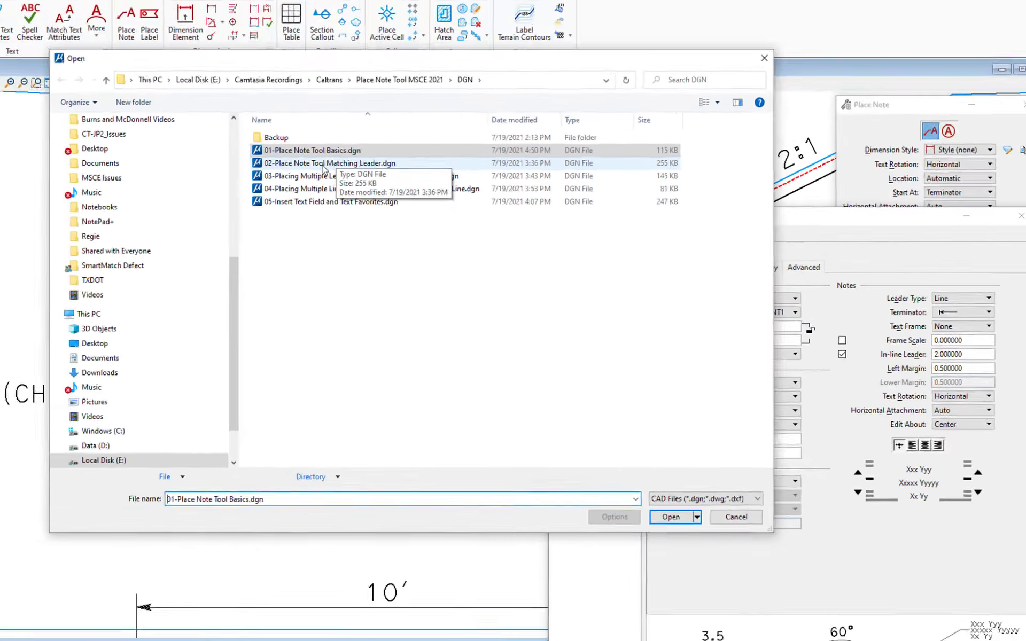
pyautogui.press('Return')
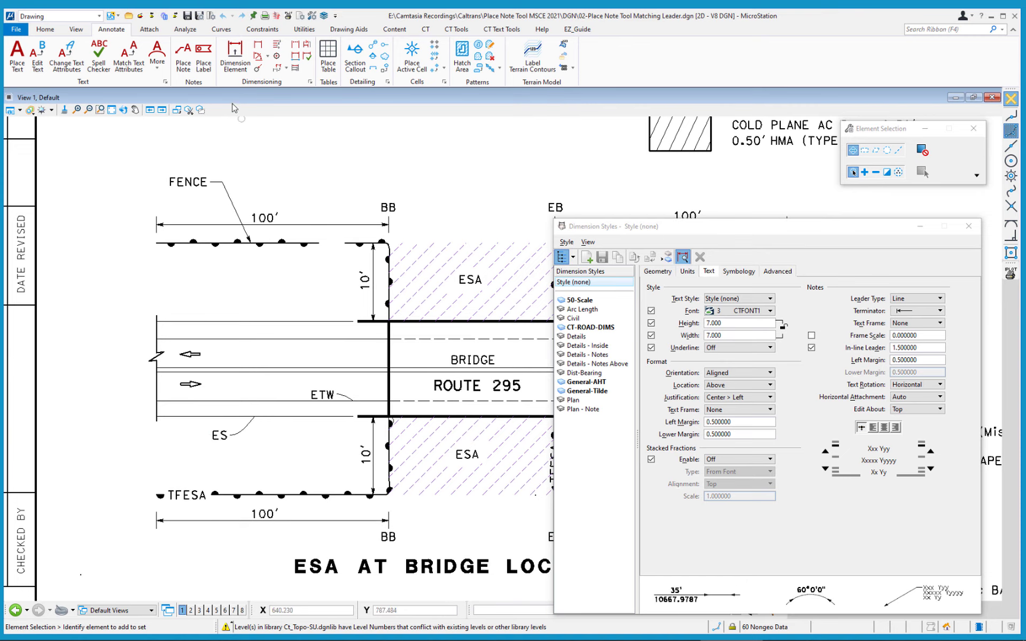
pyautogui.click(183, 56)
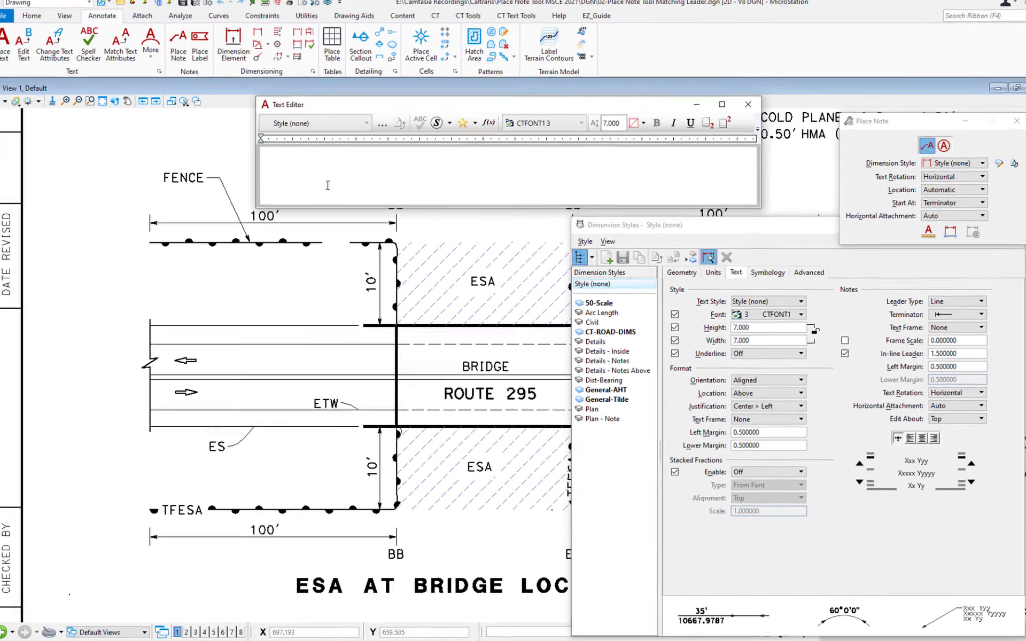
# Place an ES note on the road's upper edge line west of the bridge, matching the curved leader of the existing ES note
pyautogui.write('ES')
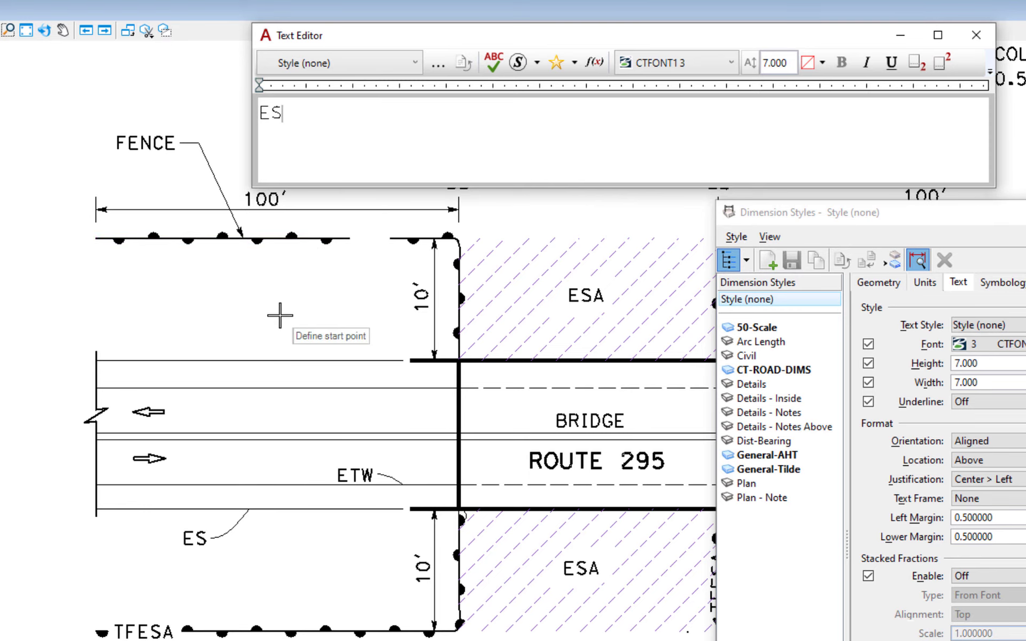
pyautogui.click(248, 359)
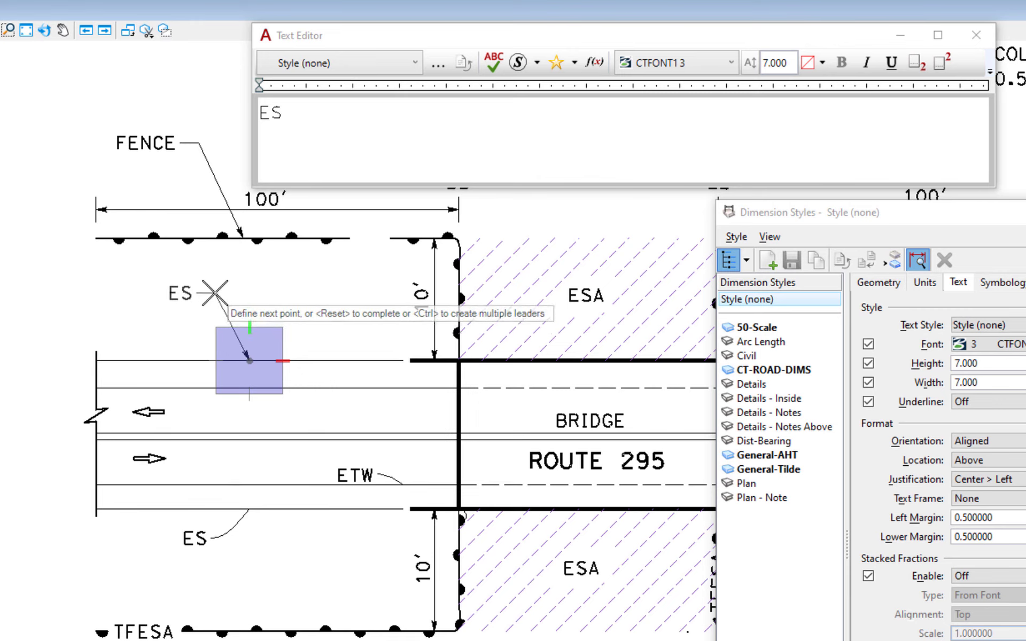
pyautogui.rightClick(214, 305)
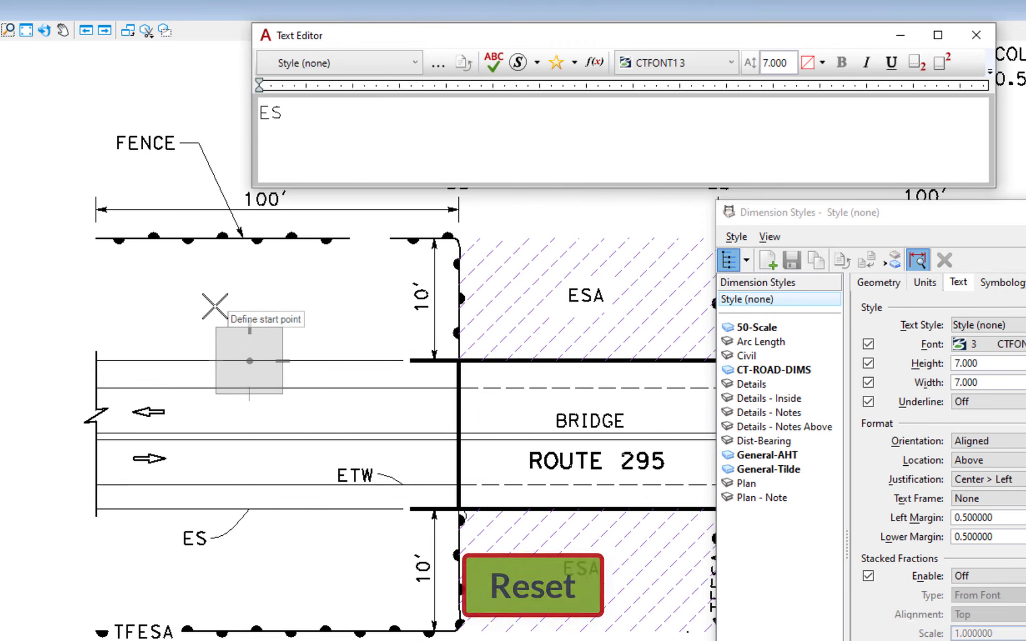
pyautogui.keyDown('alt'); pyautogui.click(202, 538); pyautogui.keyUp('alt')
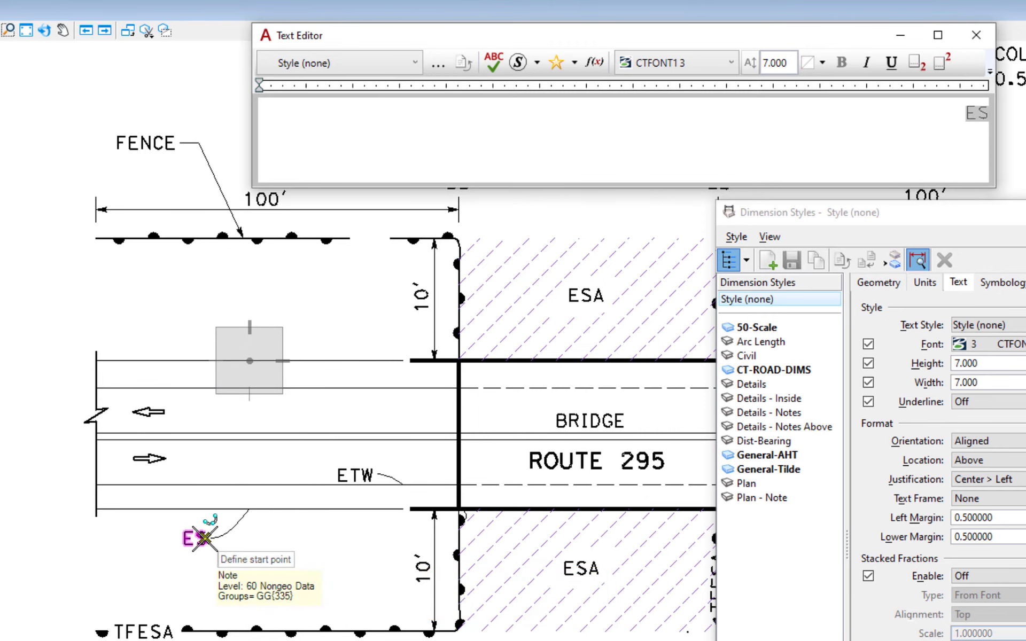
pyautogui.click(241, 355)
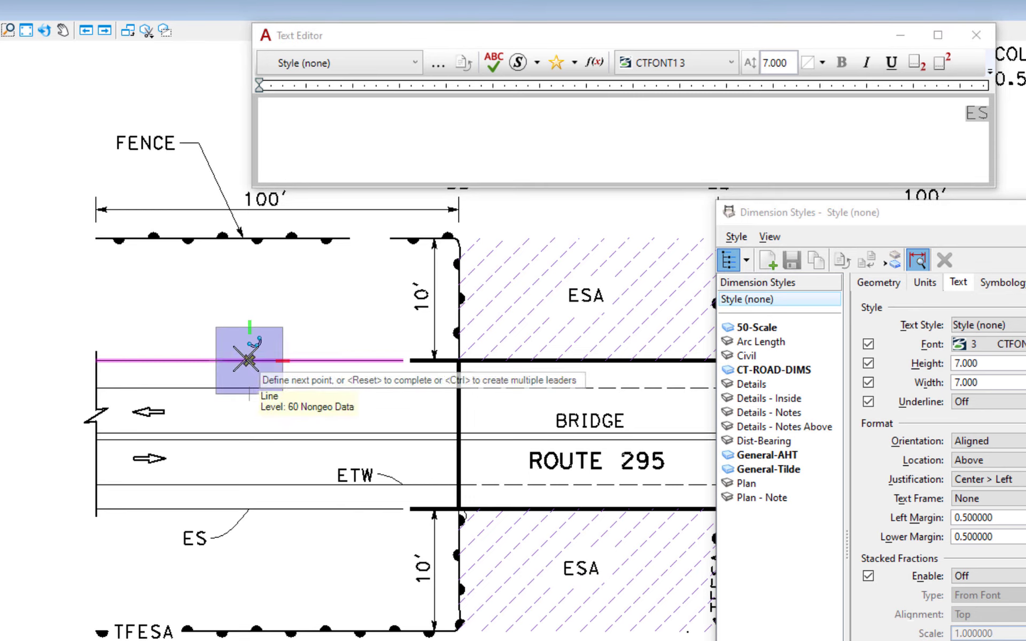
pyautogui.click(209, 309)
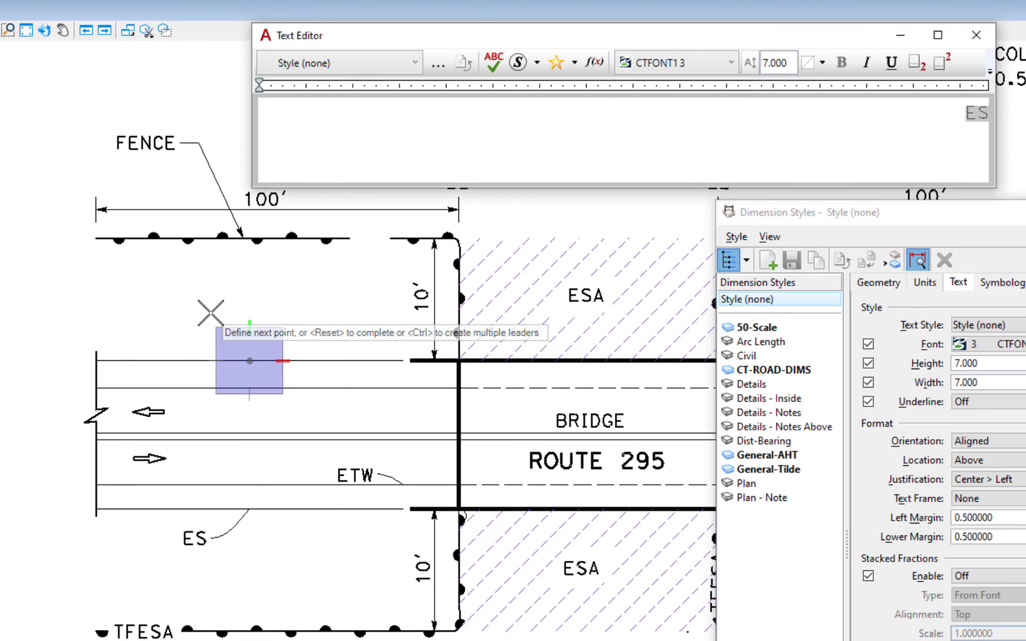
pyautogui.rightClick(286, 307)
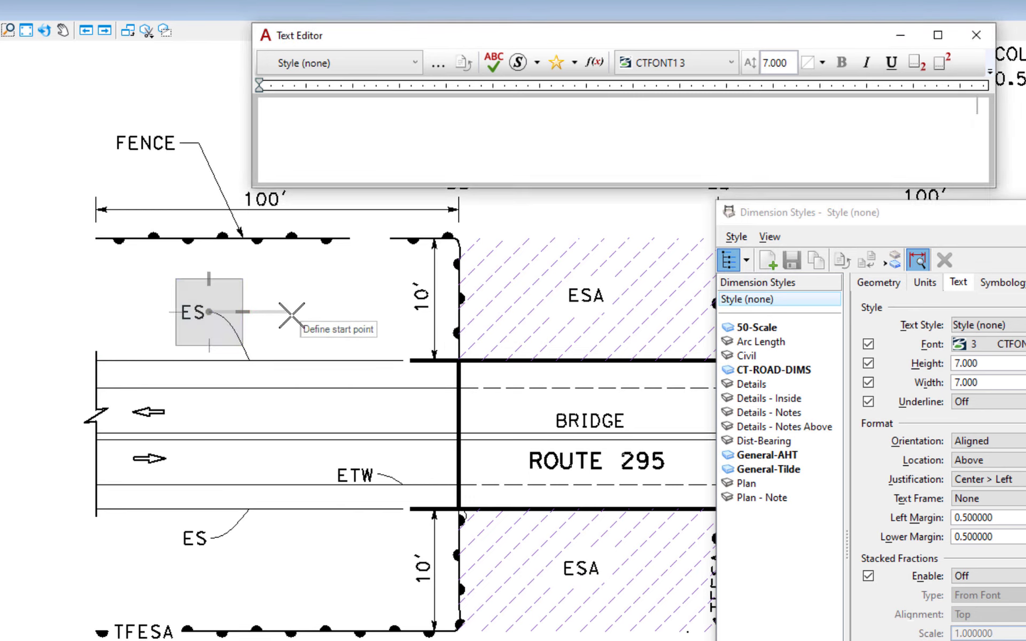
# Place a GATE note with an arrow leader ending at the gap in the fence line, east of the FENCE note
pyautogui.moveTo(299, 293); pyautogui.dragTo(294, 462, button='middle')
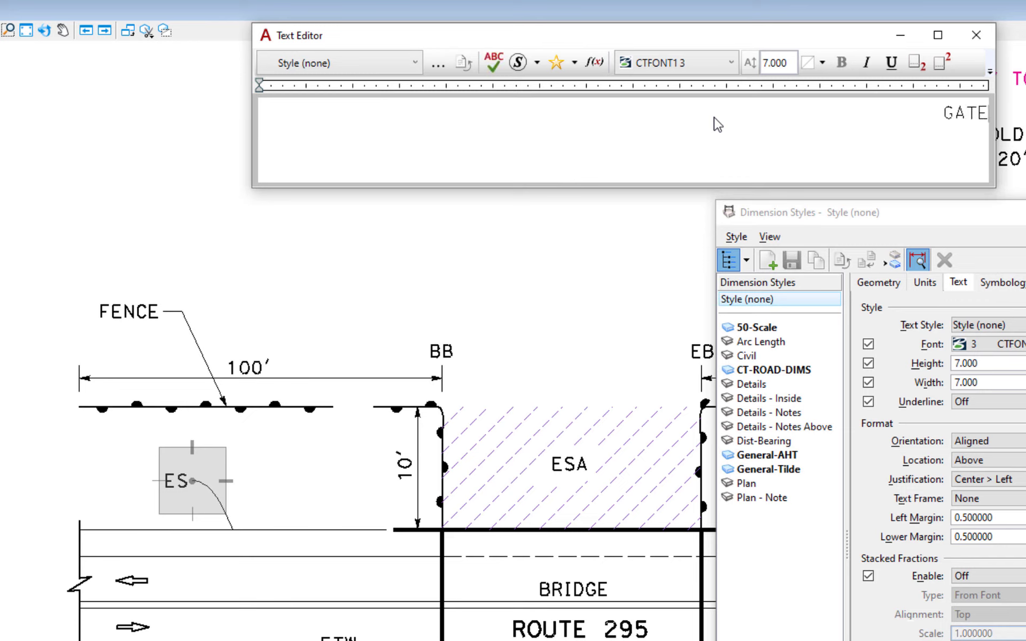
pyautogui.click(350, 406)
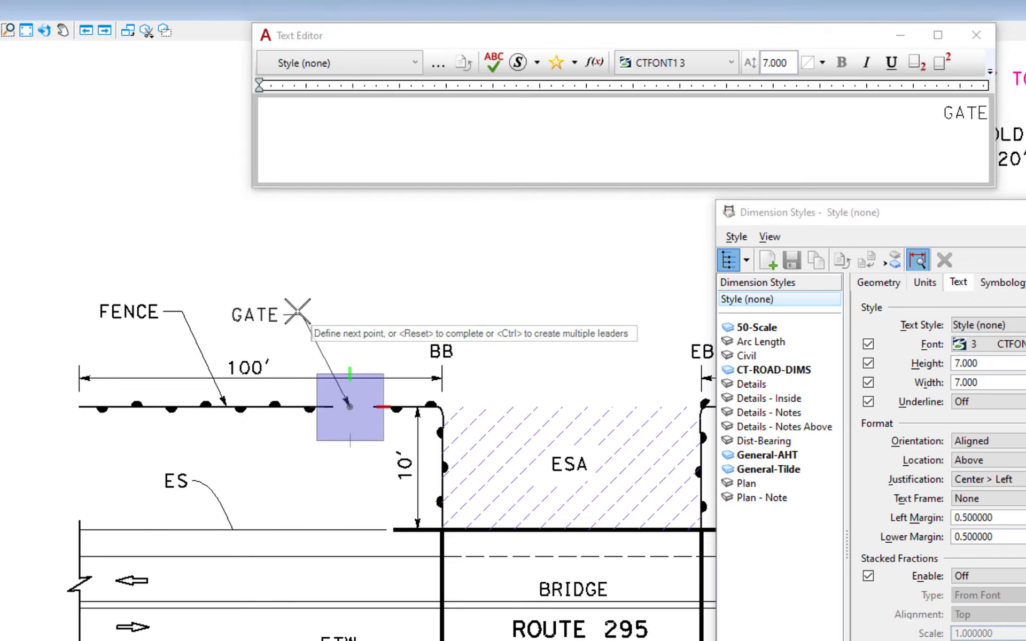
pyautogui.click(294, 303)
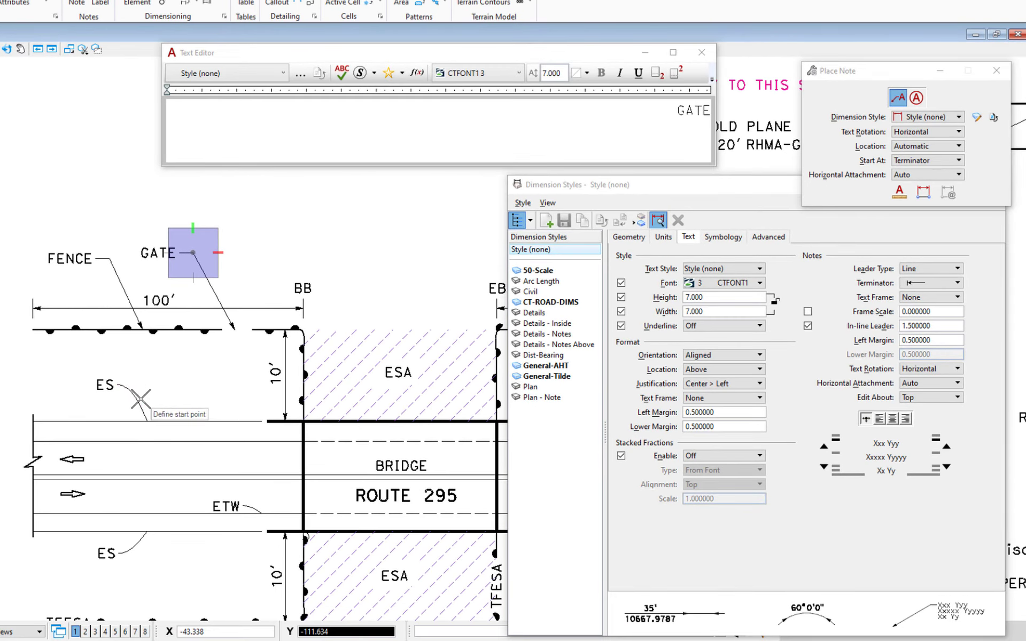
# Match the note settings to the new ES note, keep the leader type on Curve, and close the dimension style settings
pyautogui.keyDown('alt'); pyautogui.click(111, 384); pyautogui.keyUp('alt')
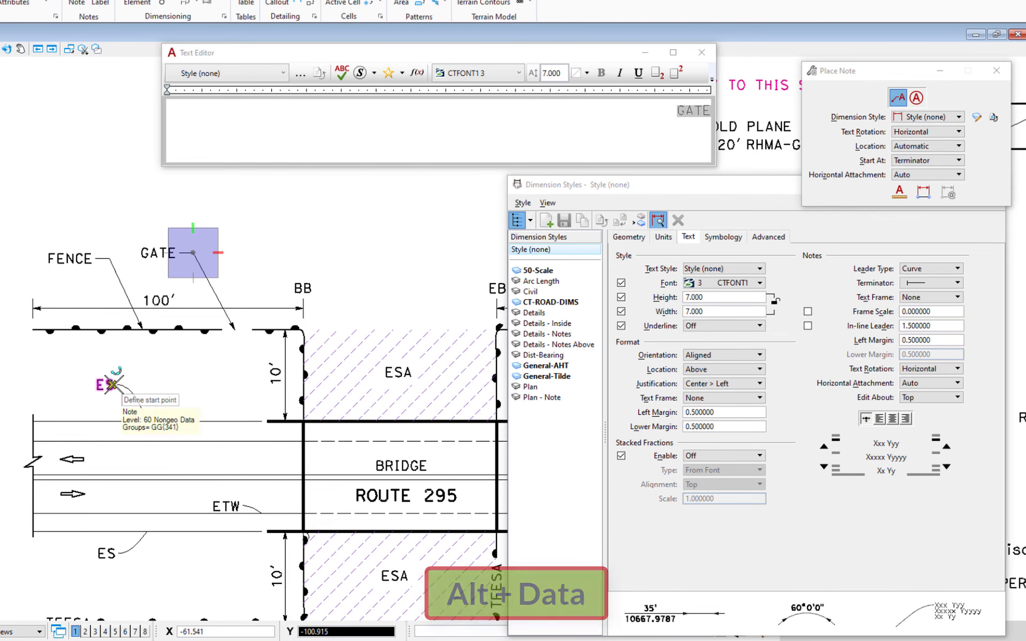
pyautogui.moveTo(657, 189); pyautogui.dragTo(494, 189)
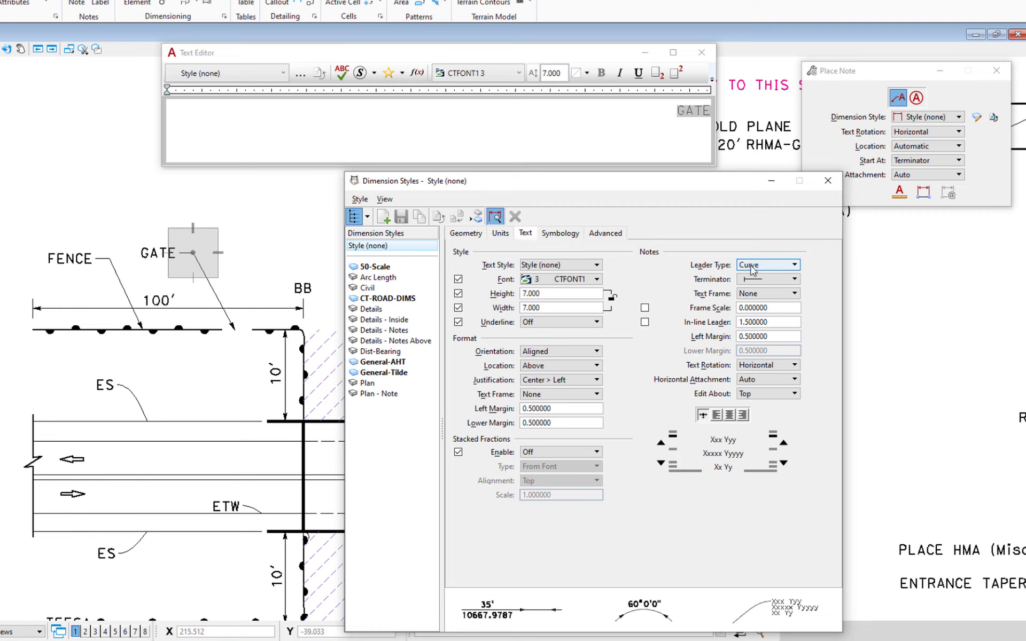
pyautogui.click(773, 267)
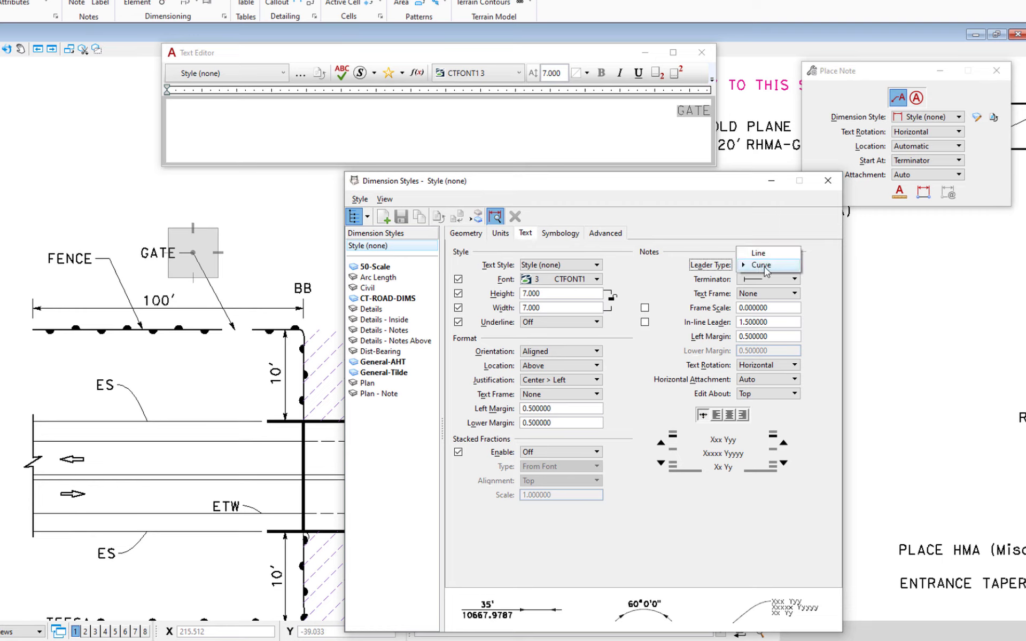
pyautogui.click(762, 267)
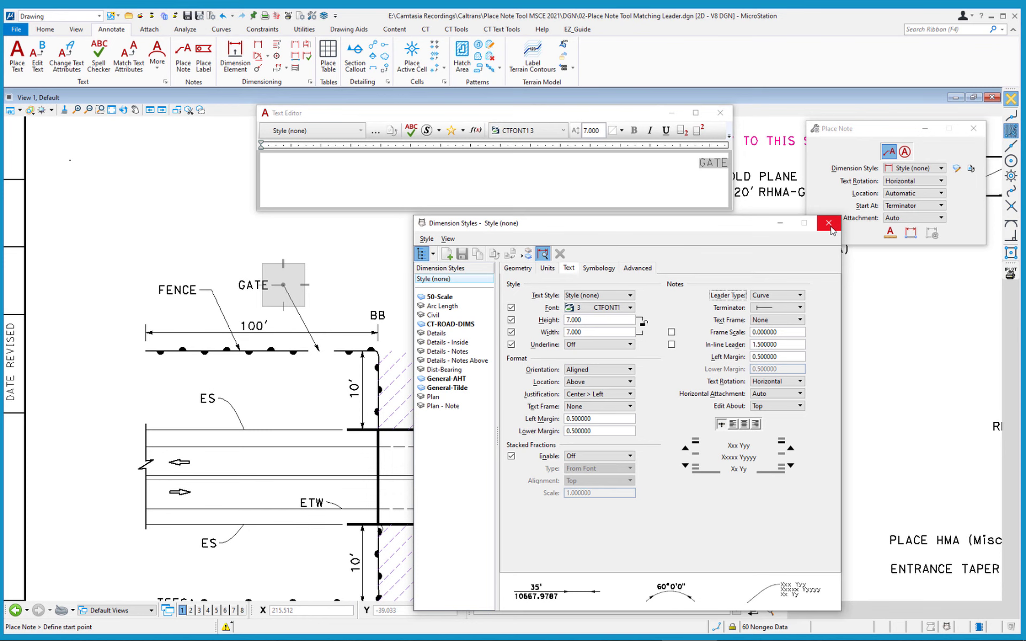
pyautogui.click(829, 223)
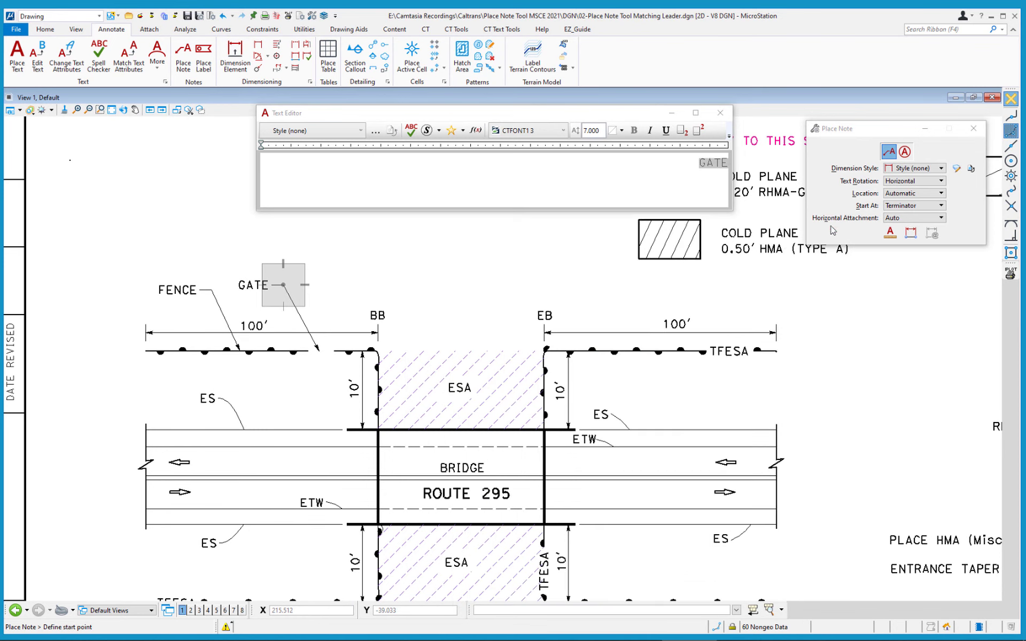
# Undo all changes to remove the trial ES and GATE notes
pyautogui.click(233, 16)
pyautogui.click(240, 44)
pyautogui.click(545, 261)
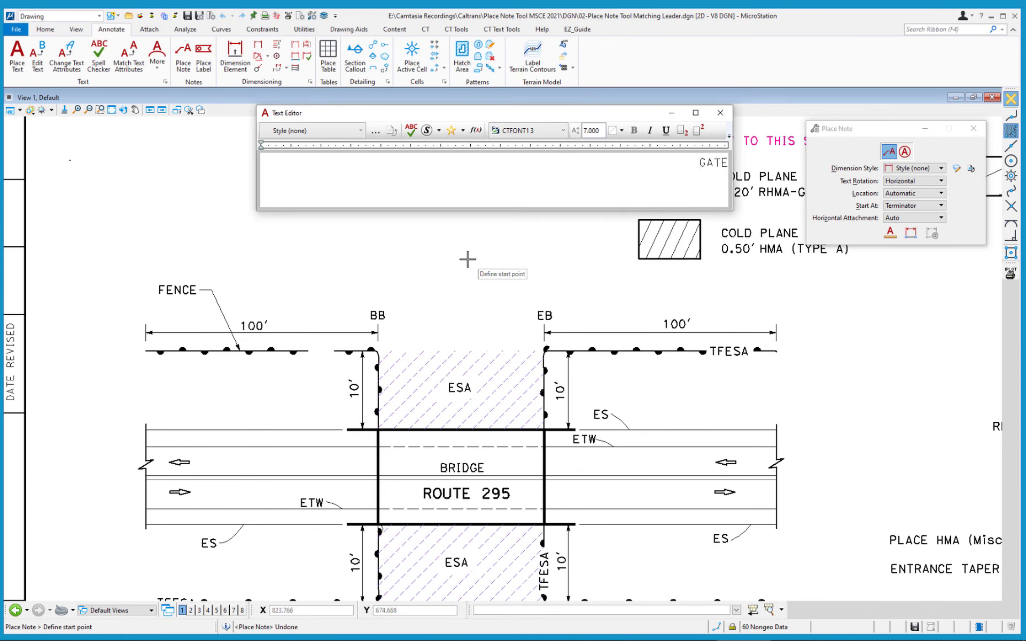
# Open the file 03-Placing Multiple Leader Lines and Multiple Text Lines.dgn
pyautogui.click(129, 15)
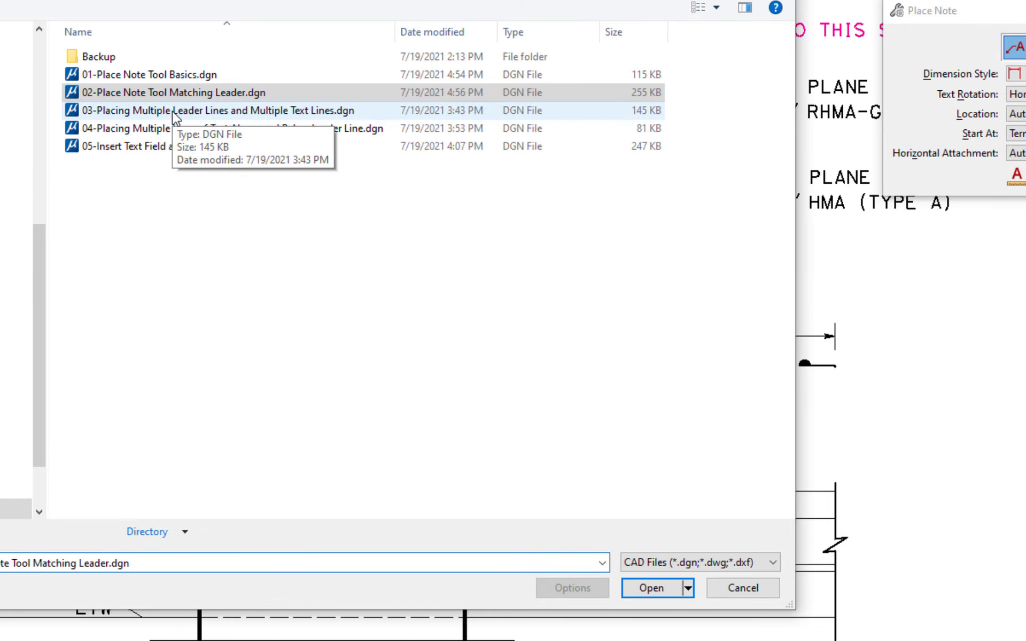
pyautogui.doubleClick(175, 115)
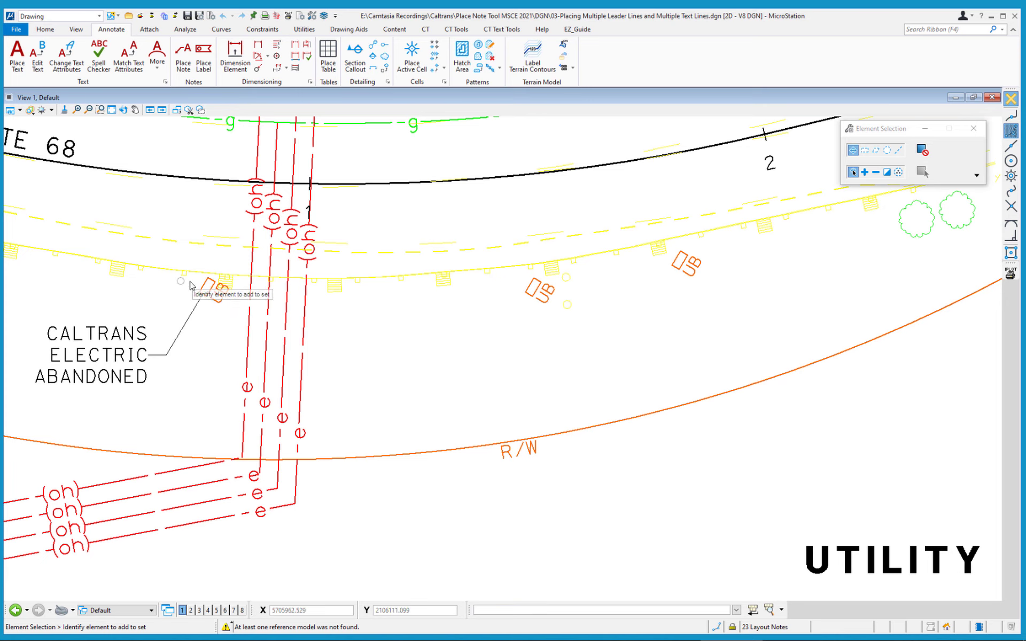
# Try moving the UB box at the existing CALTRANS ELECTRIC ABANDONED note's leader straight down, and undo the move
pyautogui.rightClick(212, 333)
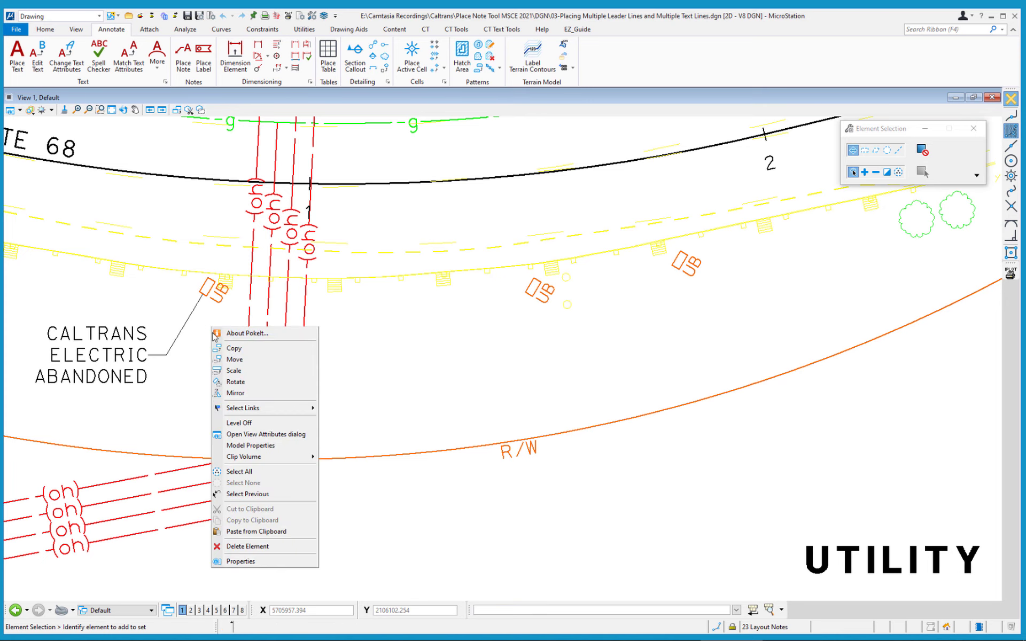
pyautogui.click(242, 364)
pyautogui.click(213, 291)
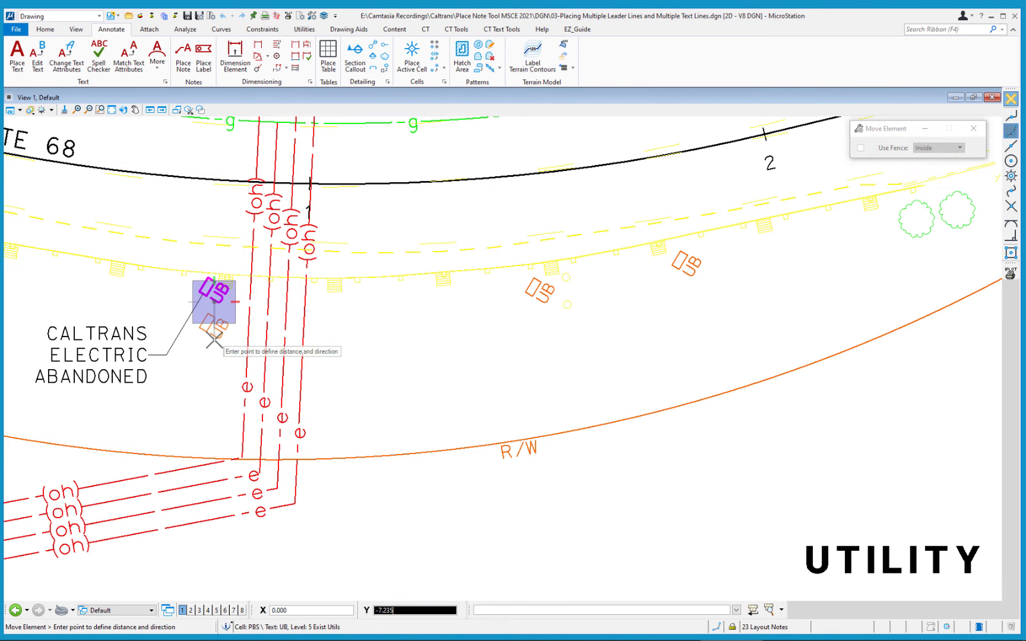
pyautogui.click(214, 352)
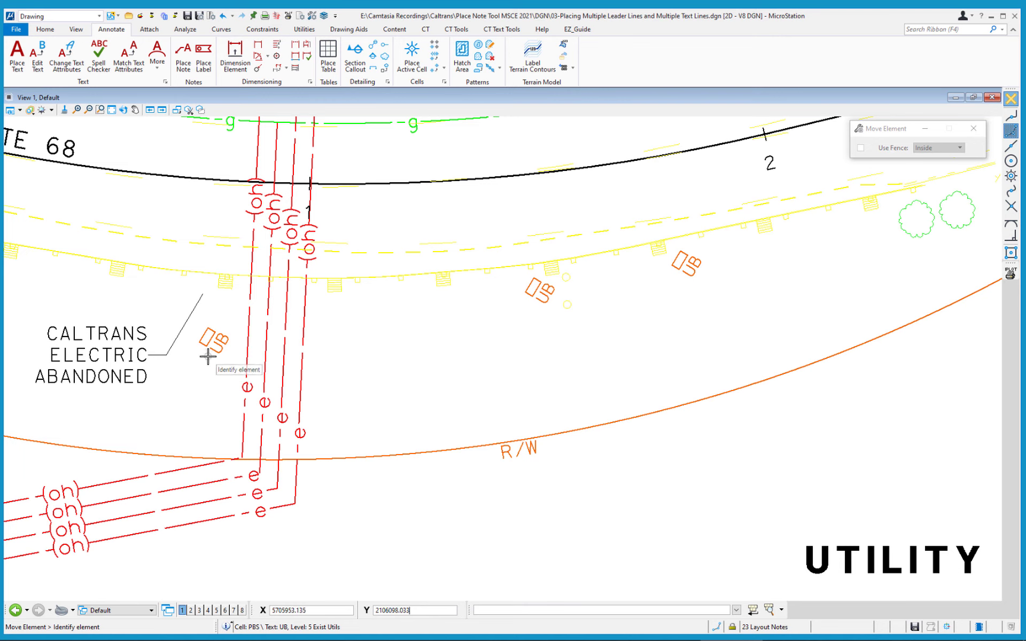
pyautogui.hotkey('ctrl', 'z')
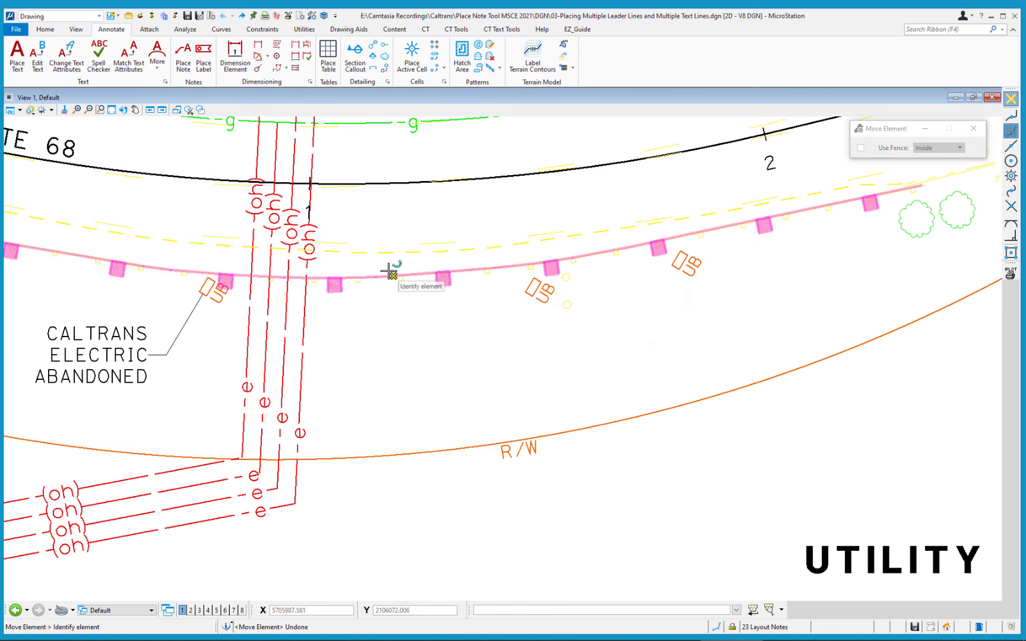
pyautogui.rightClick(414, 314)
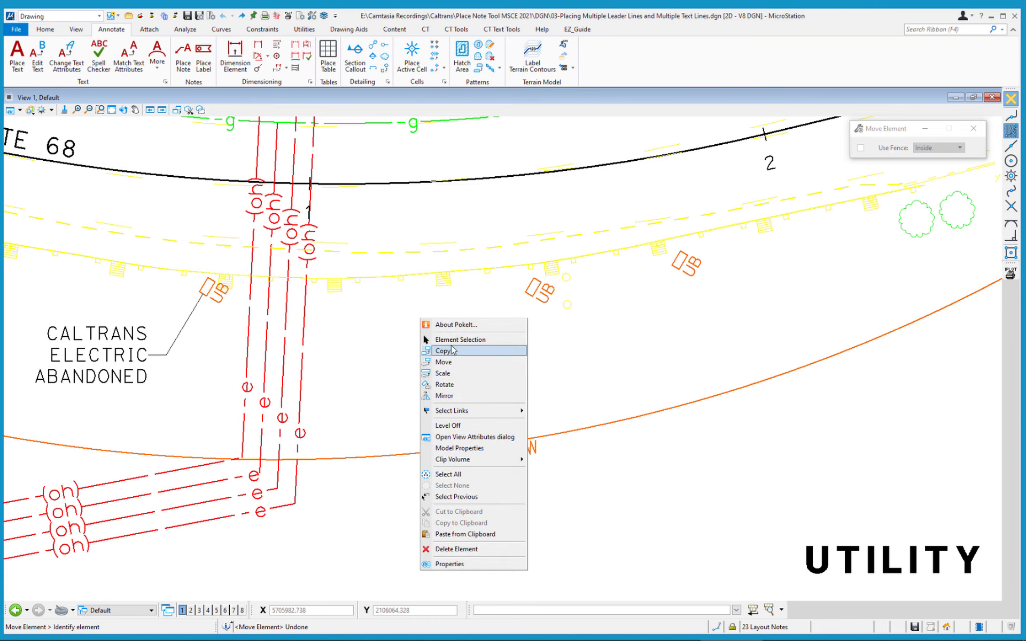
pyautogui.click(470, 341)
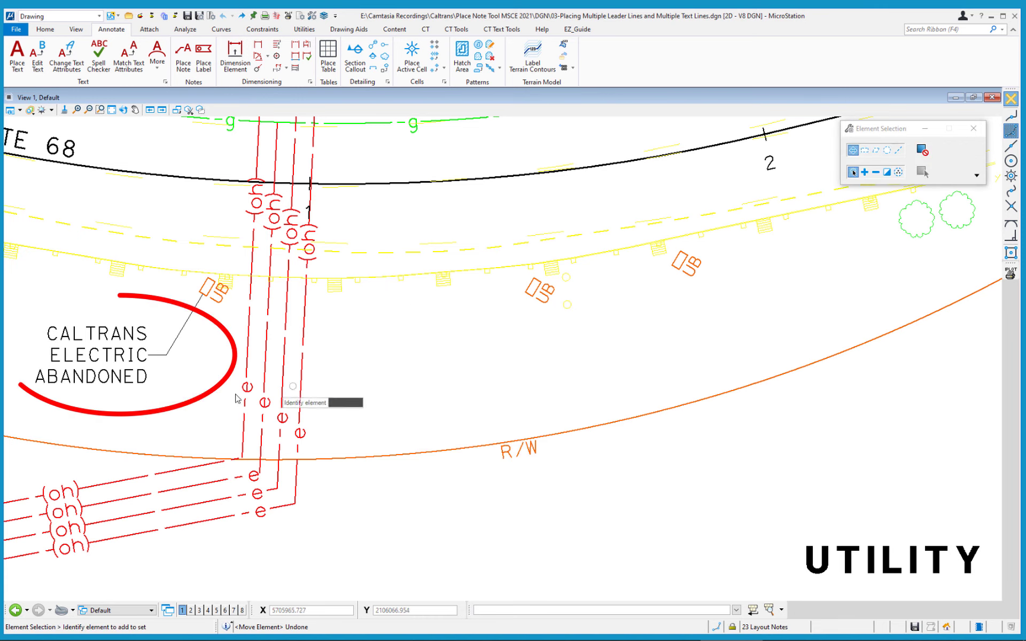
# Copy the three-line text of the existing CALTRANS ELECTRIC ABANDONED note and close its text editing
pyautogui.doubleClick(99, 354)
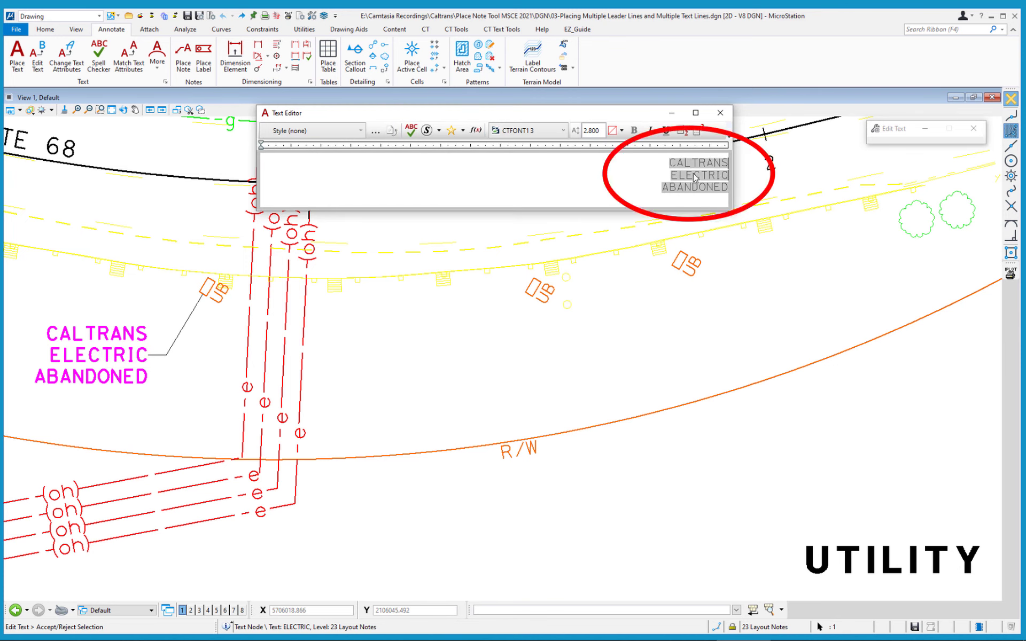
pyautogui.hotkey('ctrl', 'c')
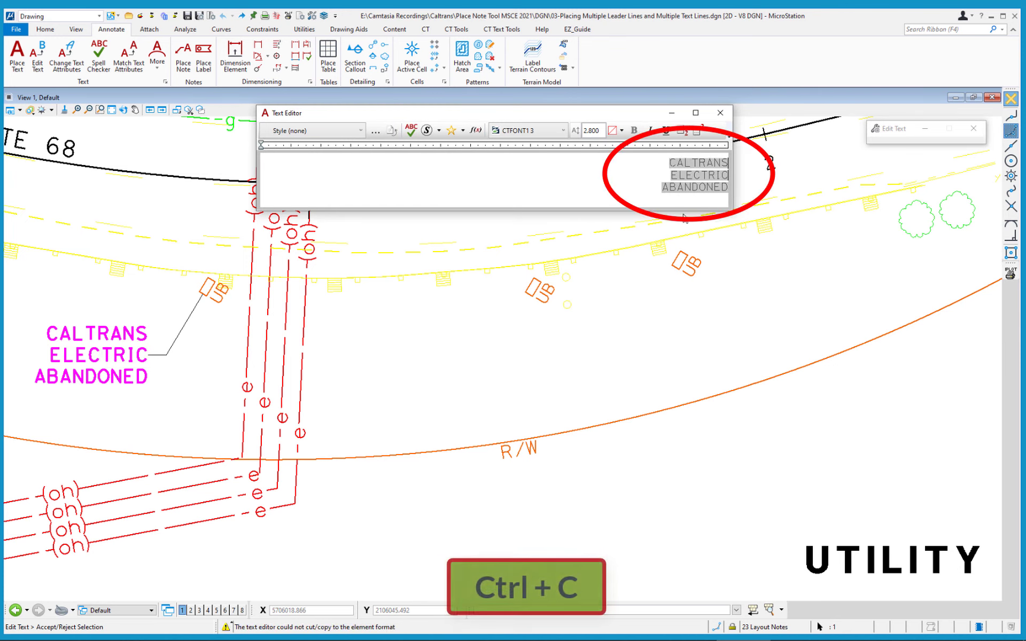
pyautogui.click(450, 361)
pyautogui.click(450, 361)
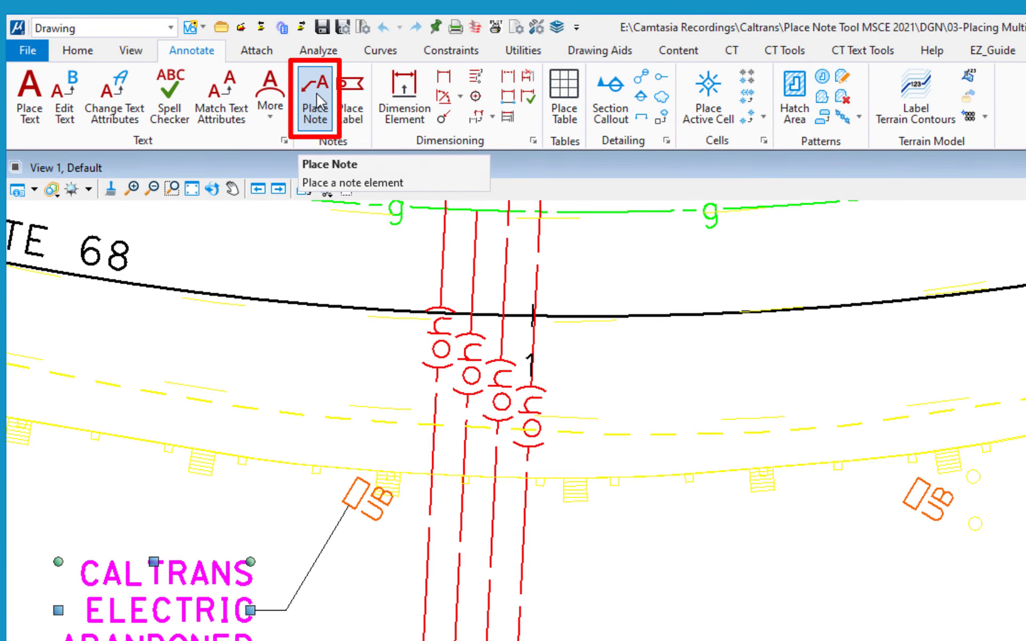
# Start the Place Note tool and set the dimension style's left and right vertical note justification to the middle text line
pyautogui.click(319, 101)
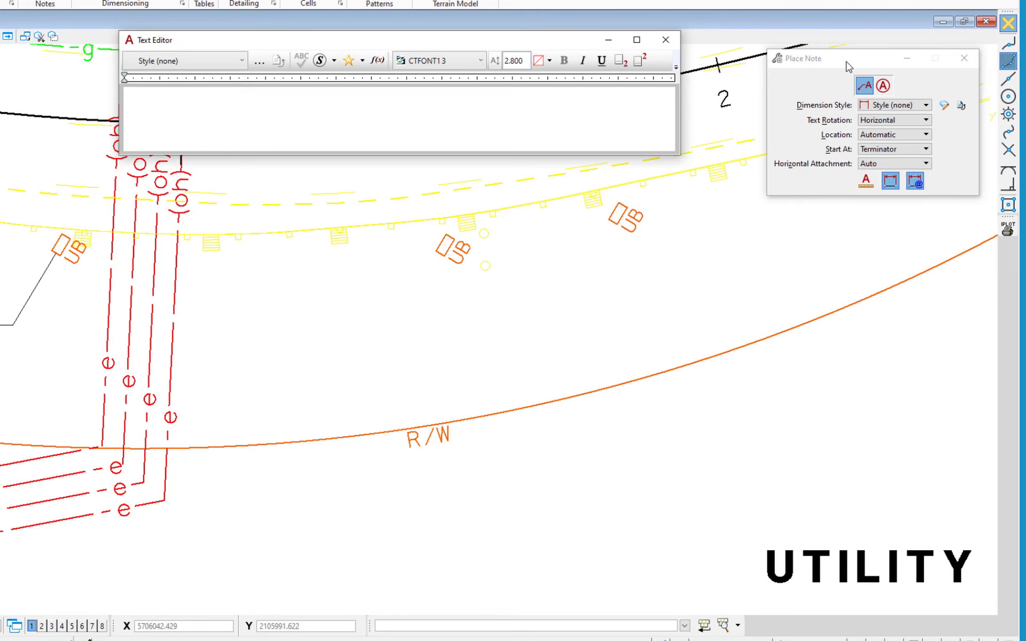
pyautogui.click(945, 106)
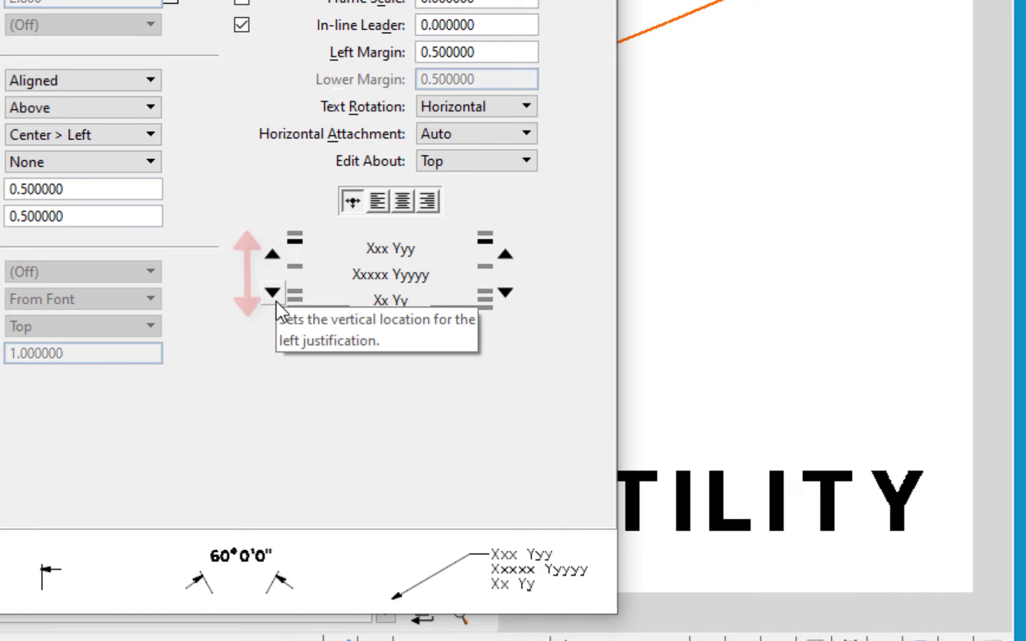
pyautogui.click(300, 265)
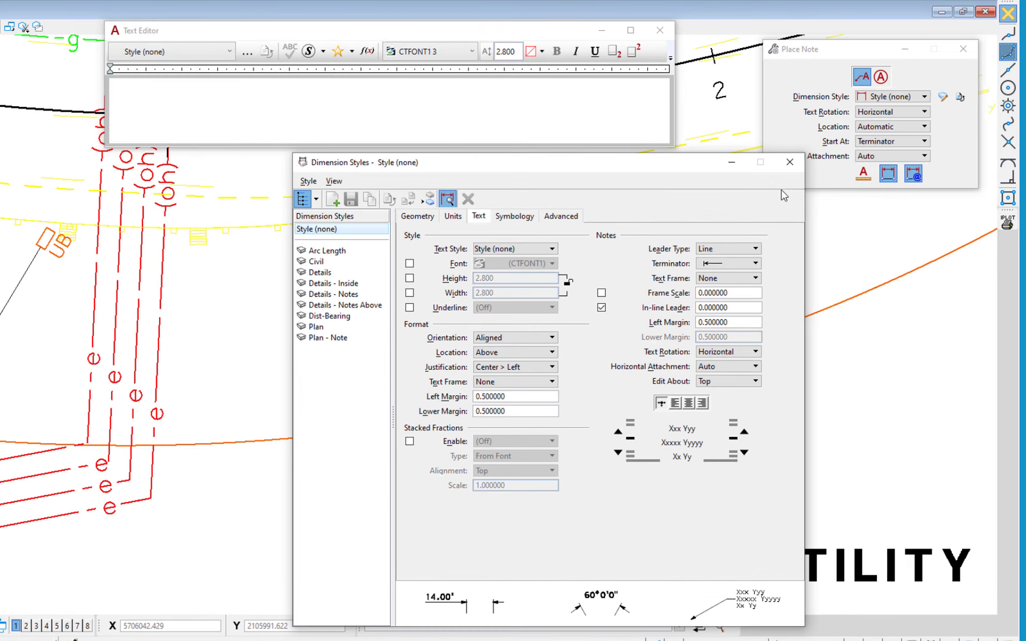
pyautogui.click(790, 163)
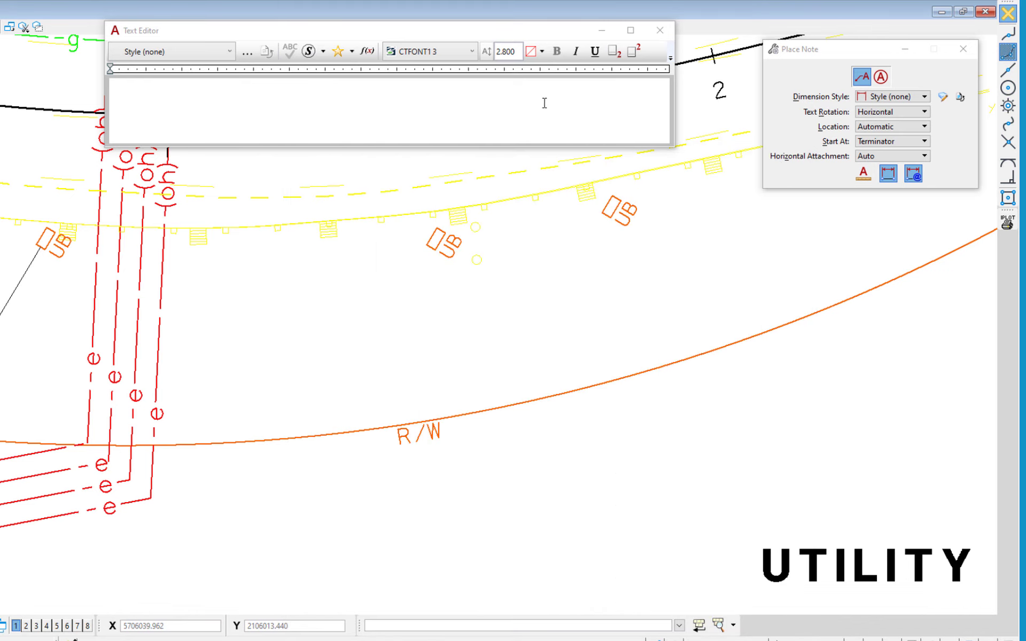
# Paste the copied CALTRANS ELECTRIC ABANDONED text into the new note and turn off the association option marked with @
pyautogui.hotkey('ctrl', 'v')
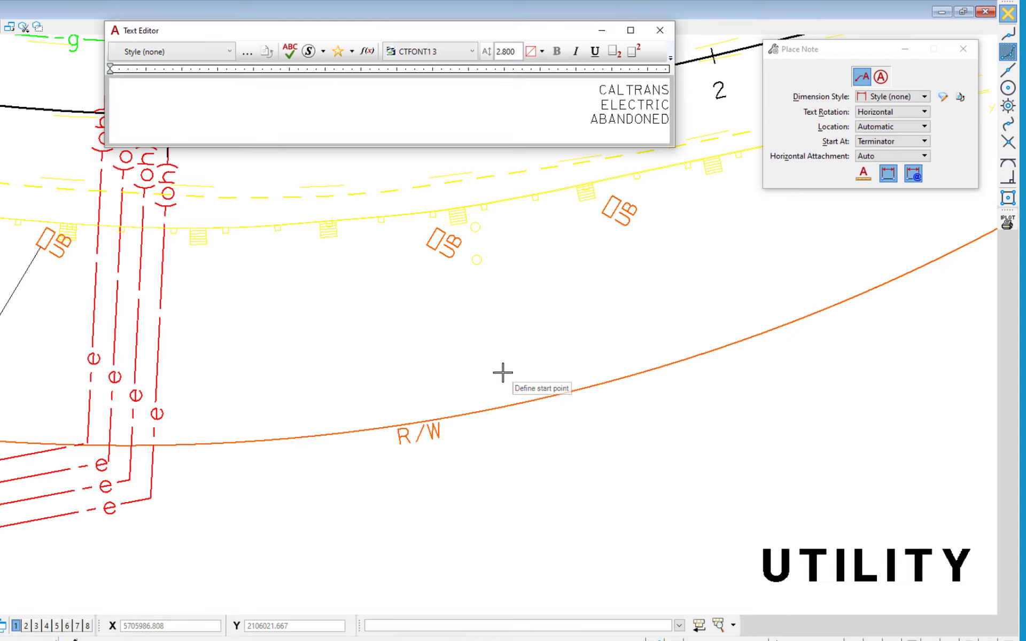
pyautogui.click(913, 174)
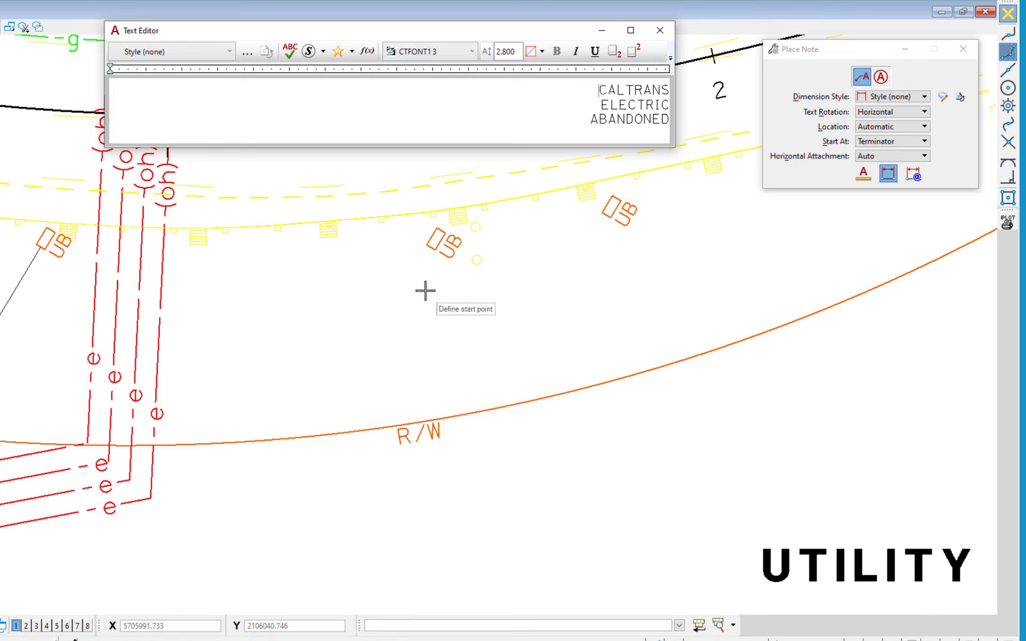
pyautogui.click(430, 248)
pyautogui.click(382, 360)
pyautogui.click(592, 223)
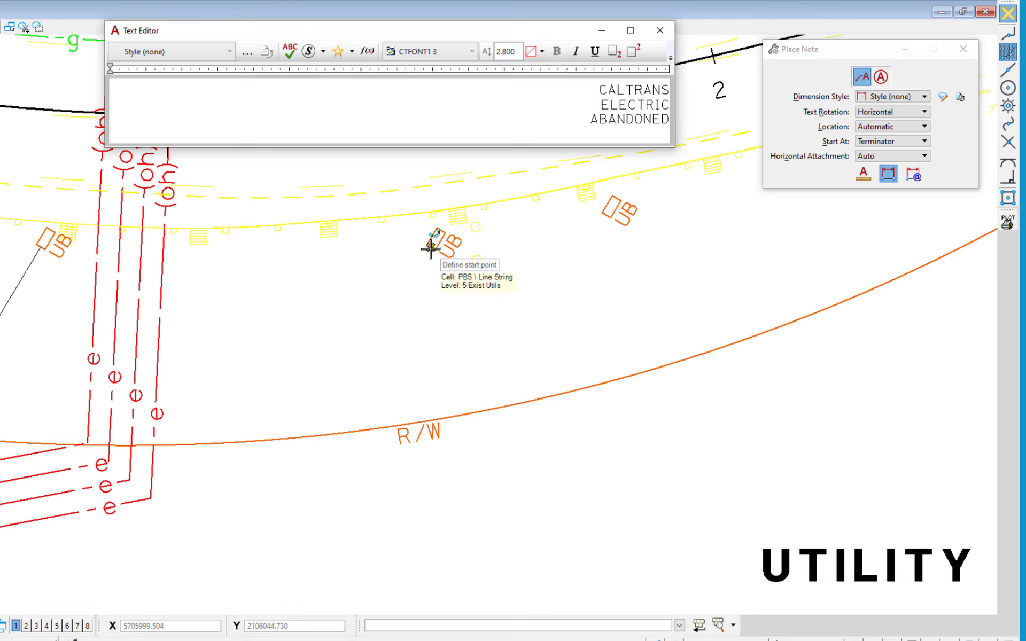
pyautogui.click(430, 249)
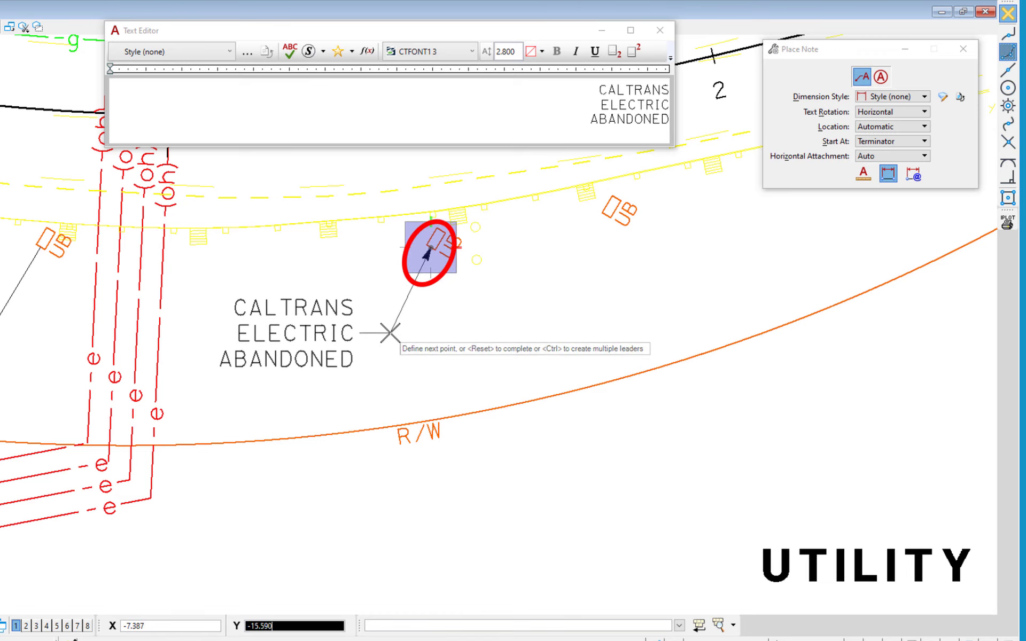
pyautogui.rightClick(389, 336)
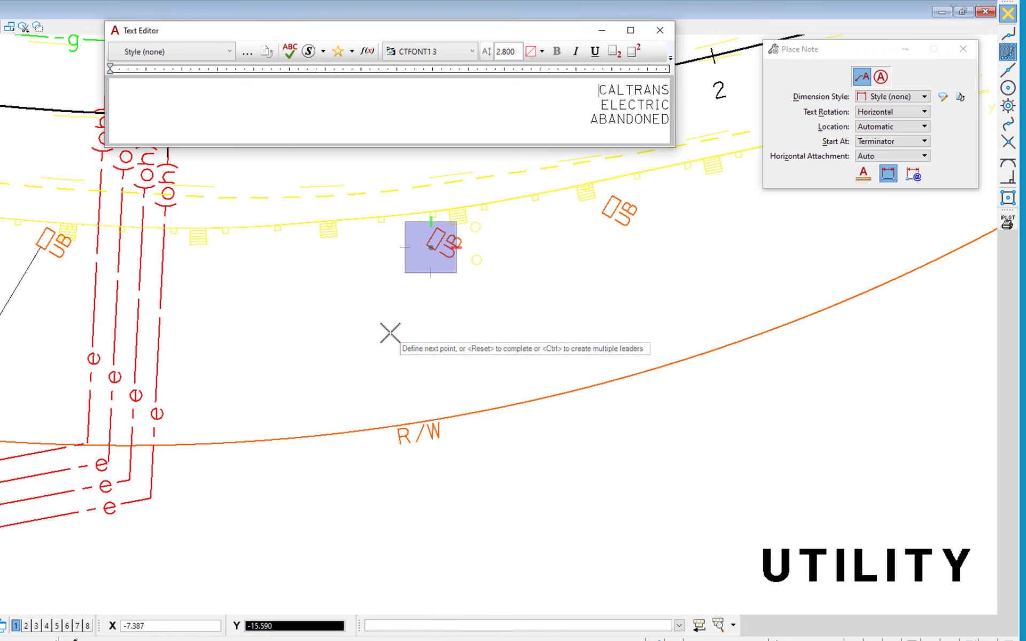
# Set the note terminator in the dimension style settings to a plain line end without an arrowhead
pyautogui.click(943, 97)
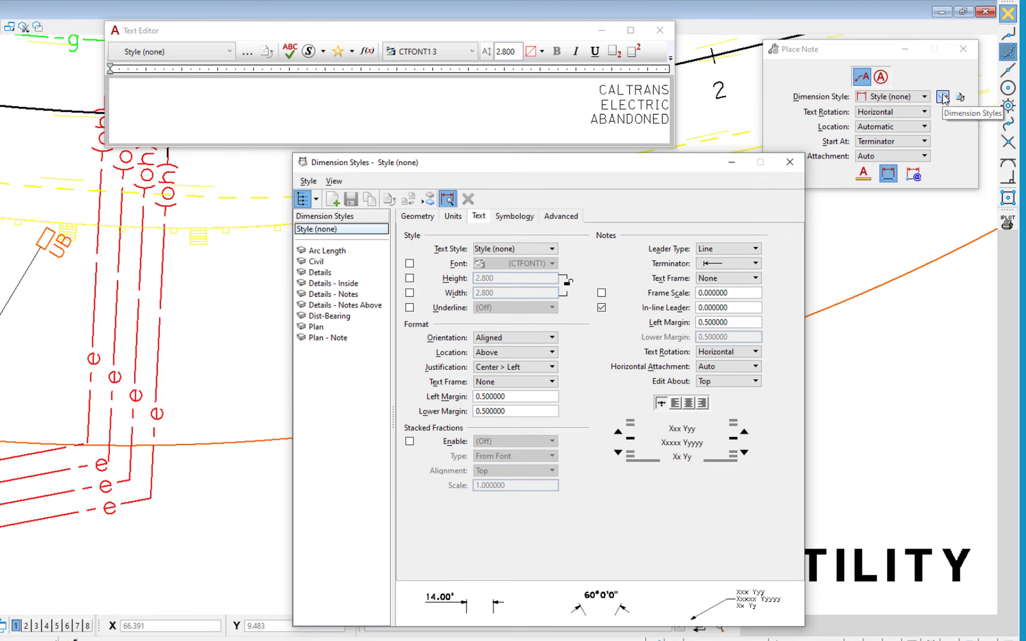
pyautogui.click(740, 267)
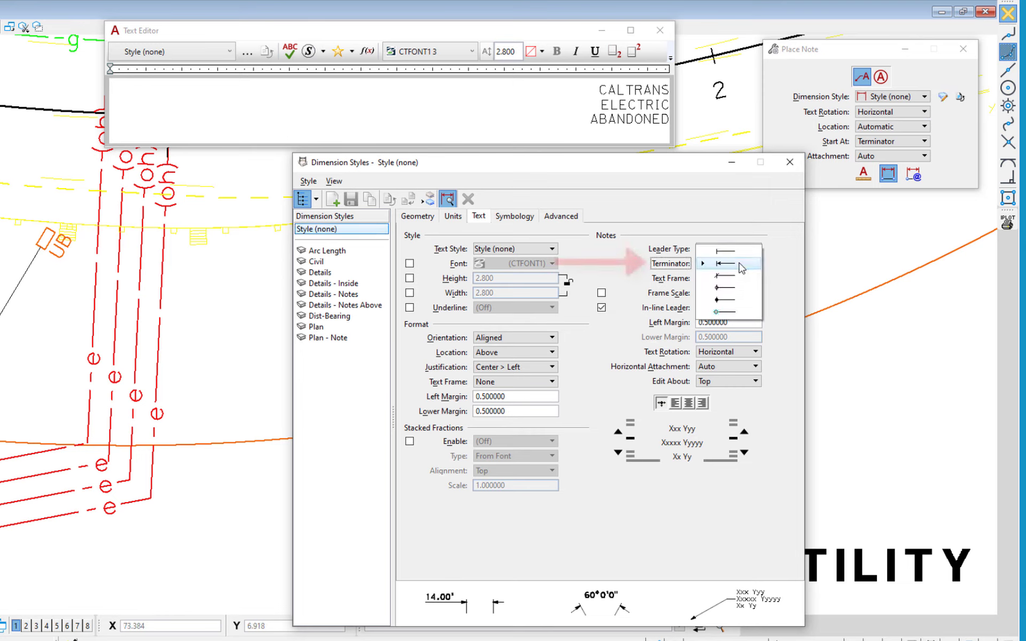
pyautogui.click(741, 251)
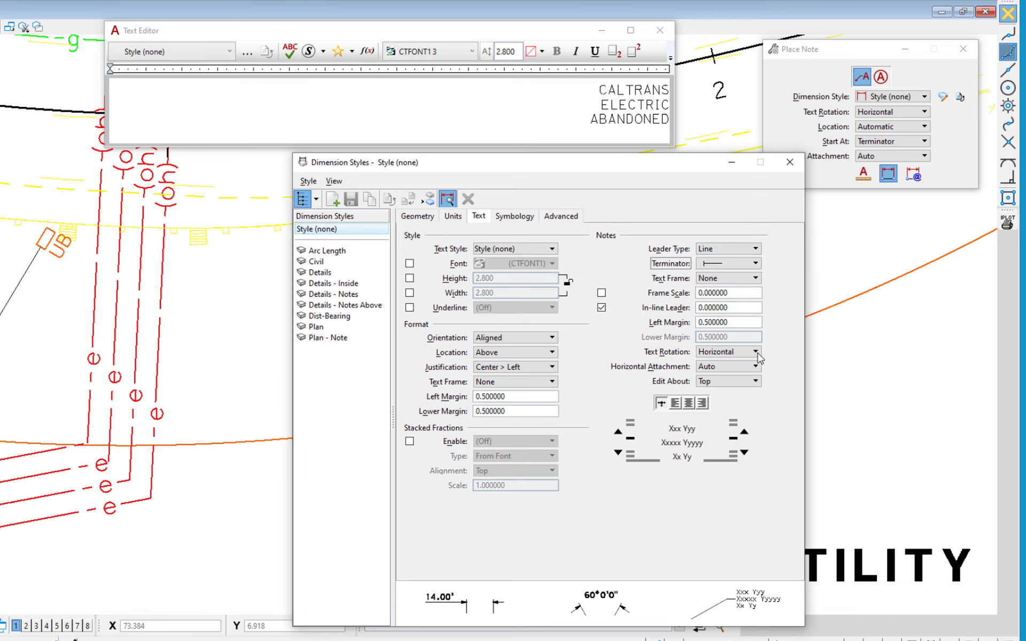
pyautogui.click(790, 162)
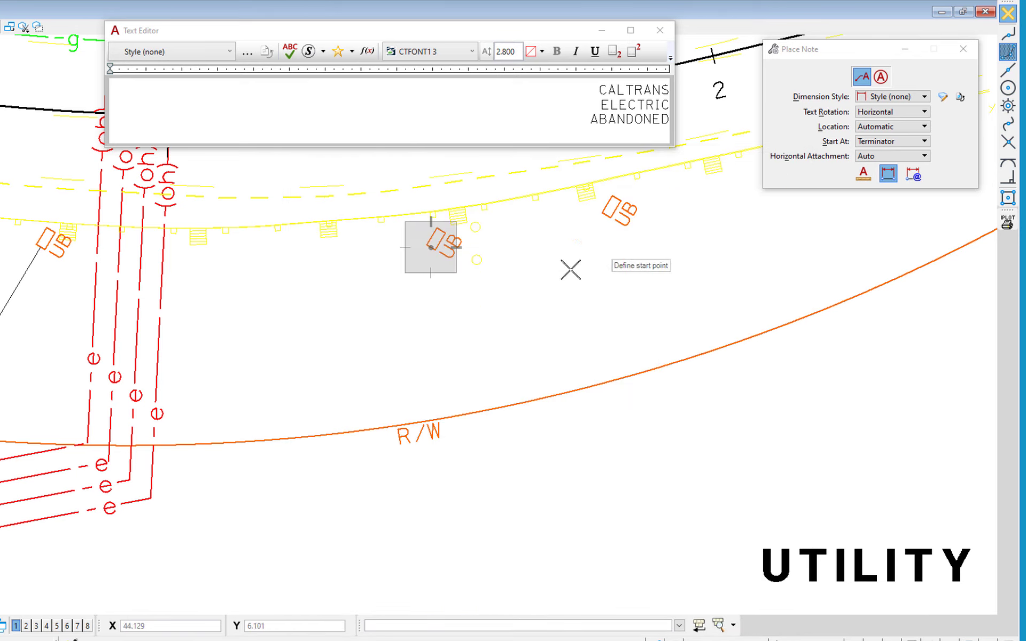
# Place the CALTRANS ELECTRIC ABANDONED note with two leaders from one elbow to the middle and eastern UB boxes
pyautogui.click(431, 248)
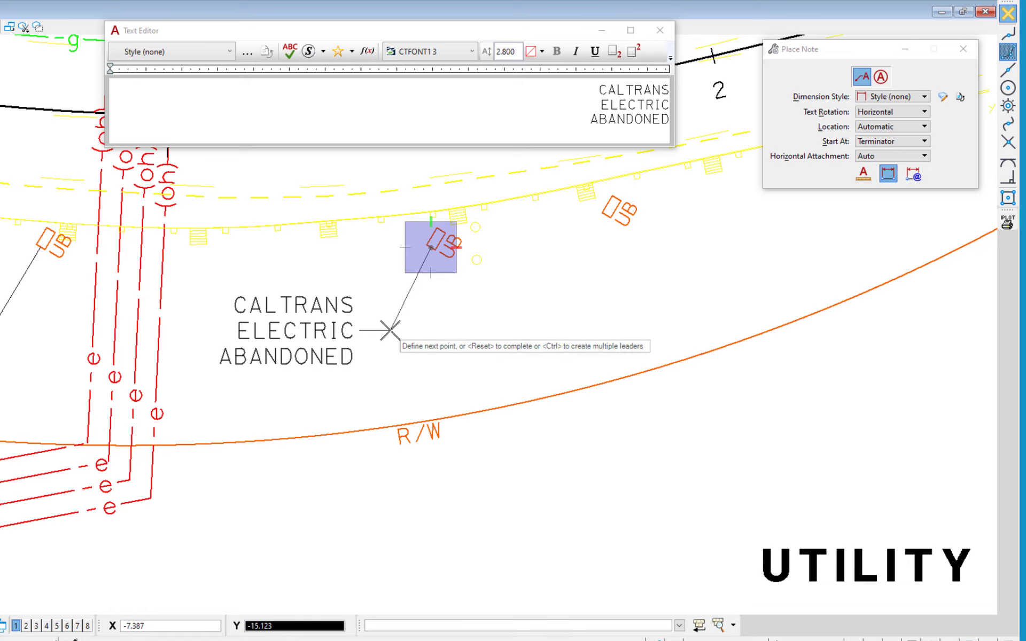
pyautogui.press('ctrl')
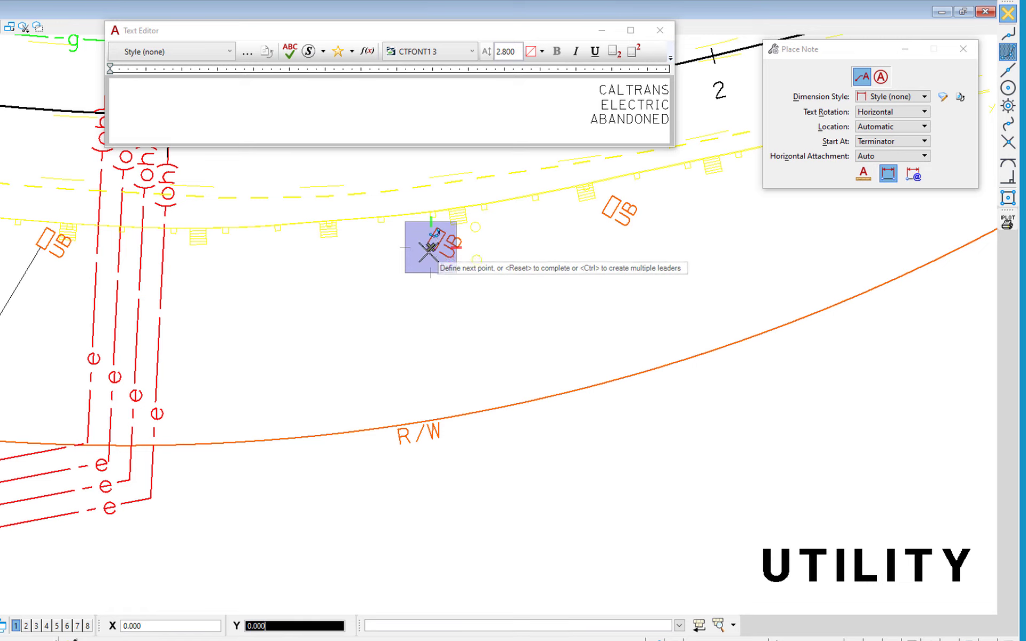
pyautogui.press('ctrl')
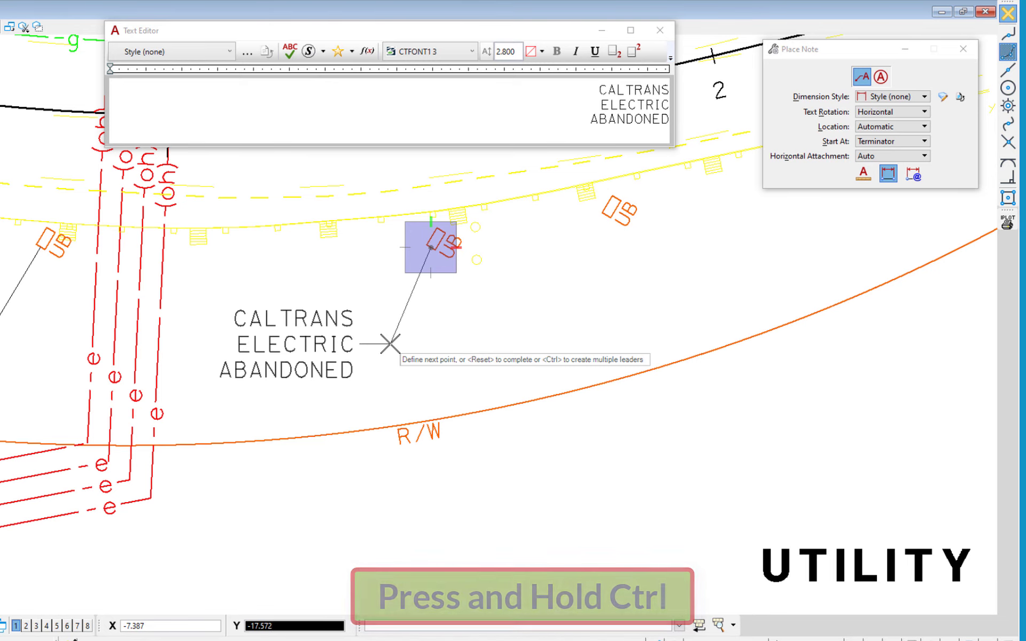
pyautogui.keyDown('ctrl'); pyautogui.click(390, 343); pyautogui.keyUp('ctrl')
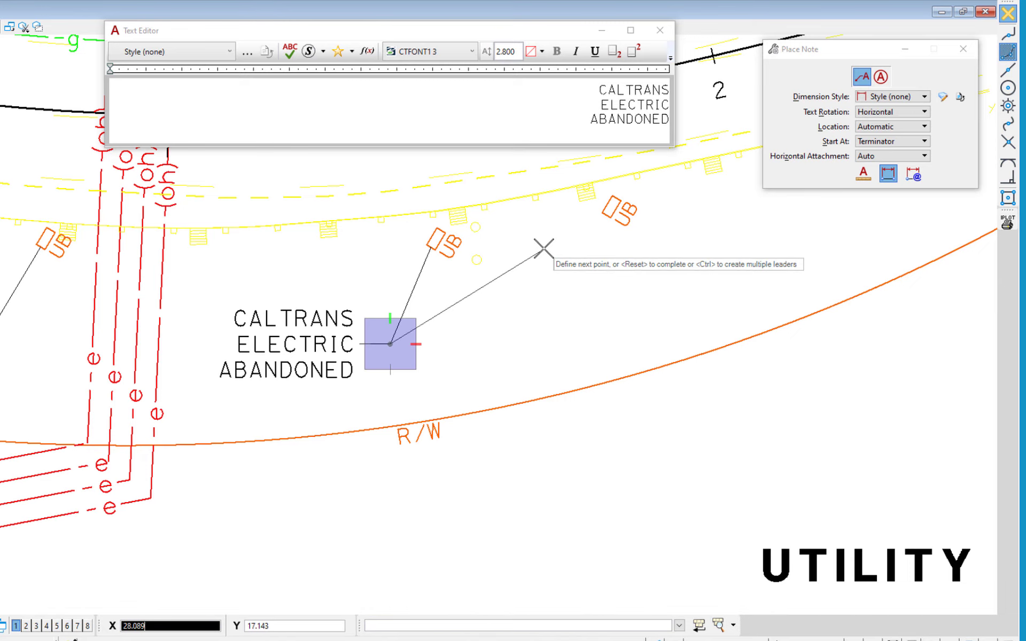
pyautogui.keyDown('ctrl'); pyautogui.click(606, 214); pyautogui.keyUp('ctrl')
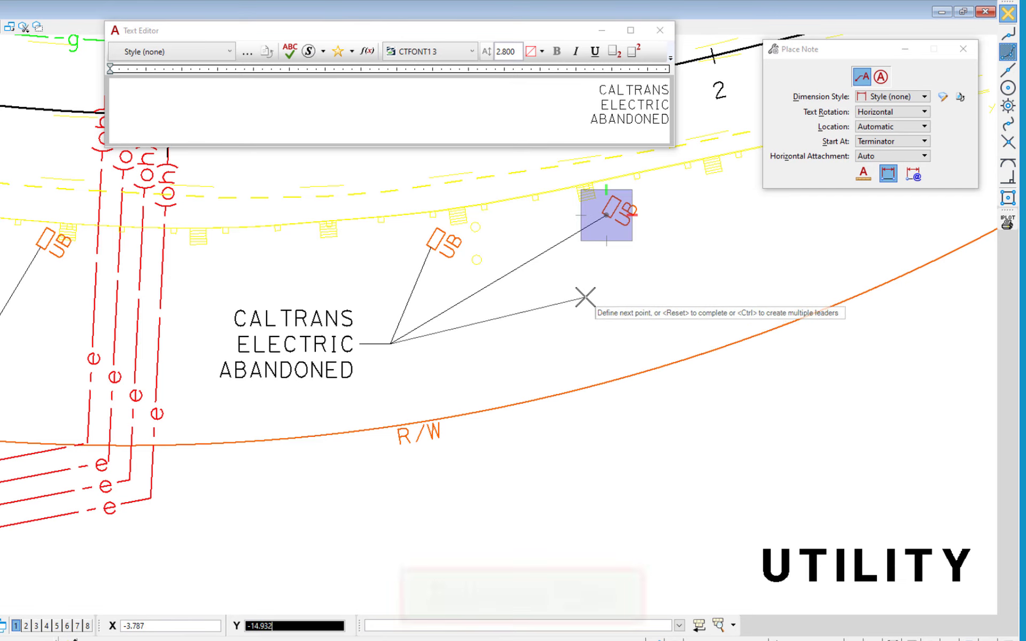
pyautogui.rightClick(585, 297)
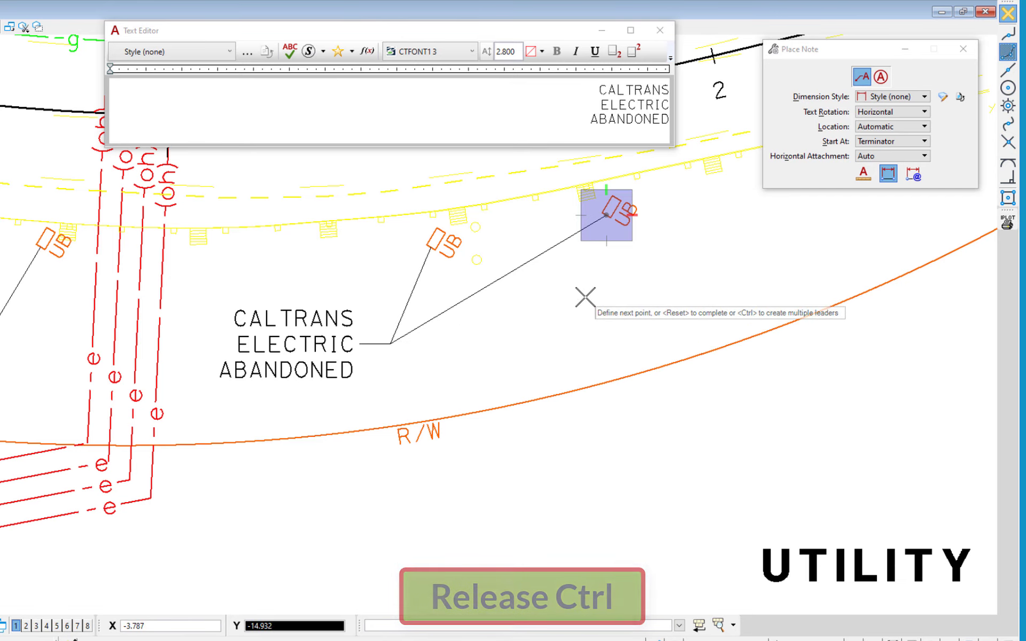
pyautogui.rightClick(585, 297)
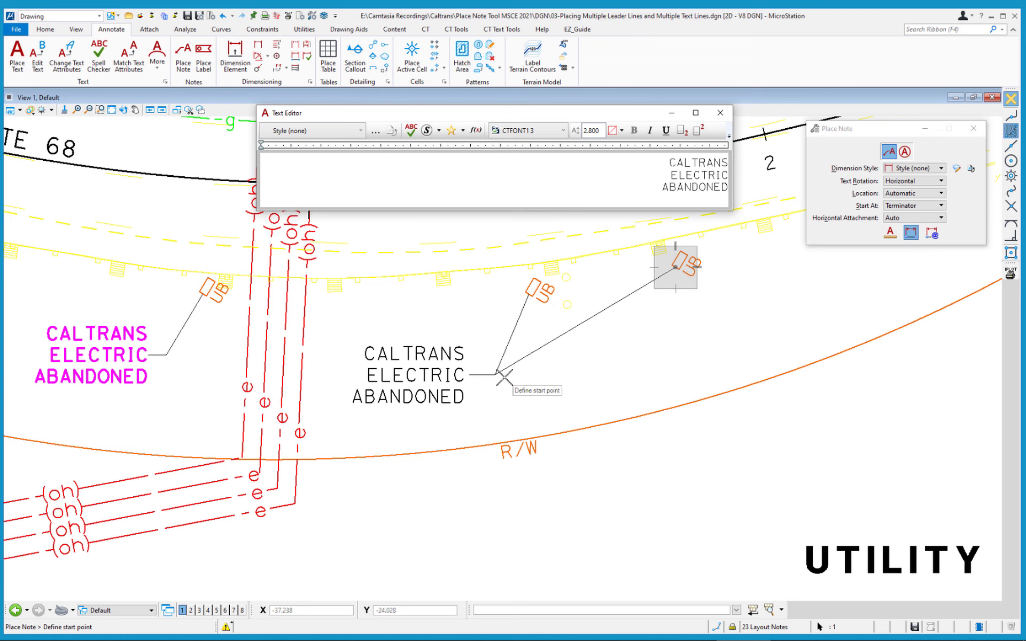
# End note placement, return to Element Selection and deselect the original note's text
pyautogui.rightClick(594, 343)
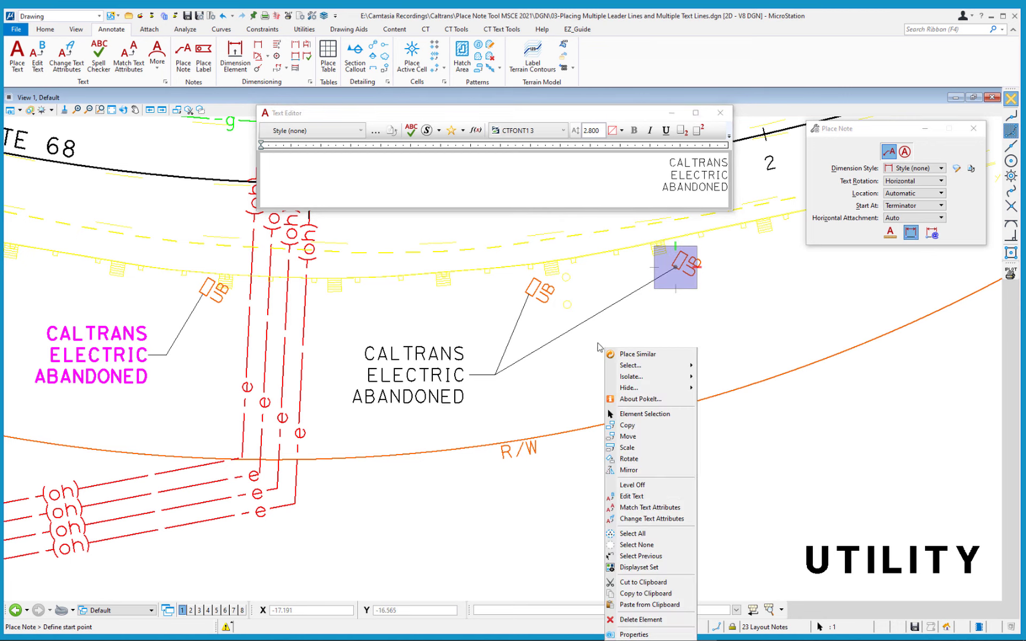
pyautogui.click(649, 415)
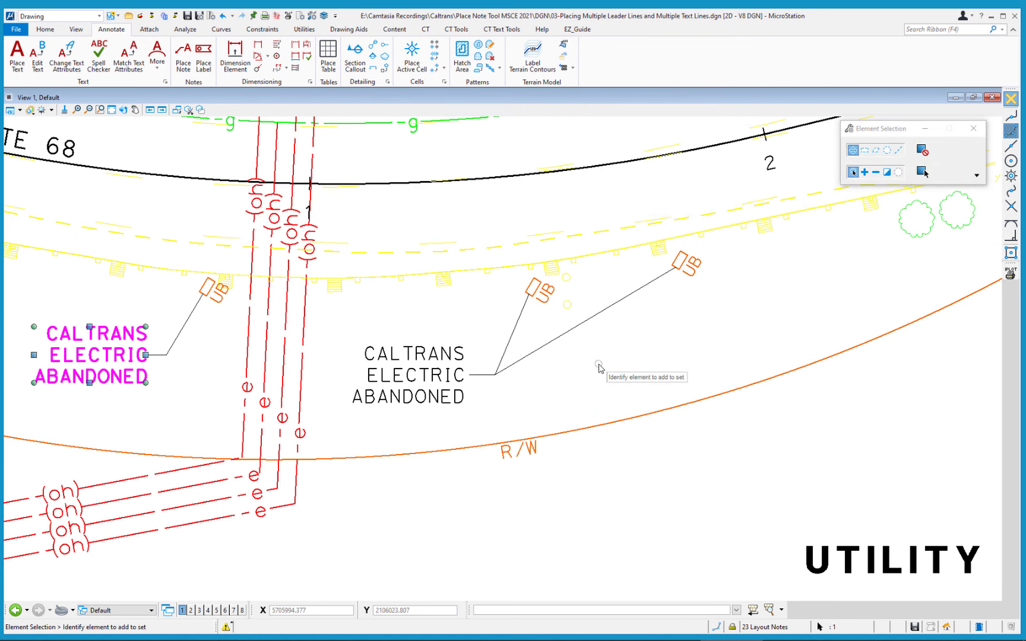
pyautogui.click(599, 365)
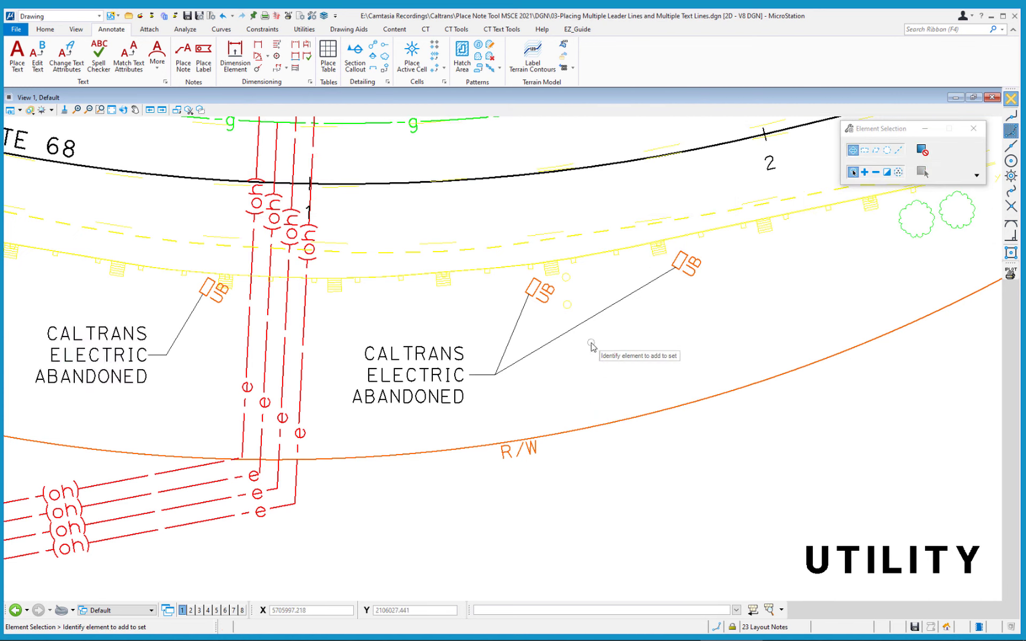
# Move the two-leader note level with the original note and the eastern UB box farther east
pyautogui.rightClick(592, 345)
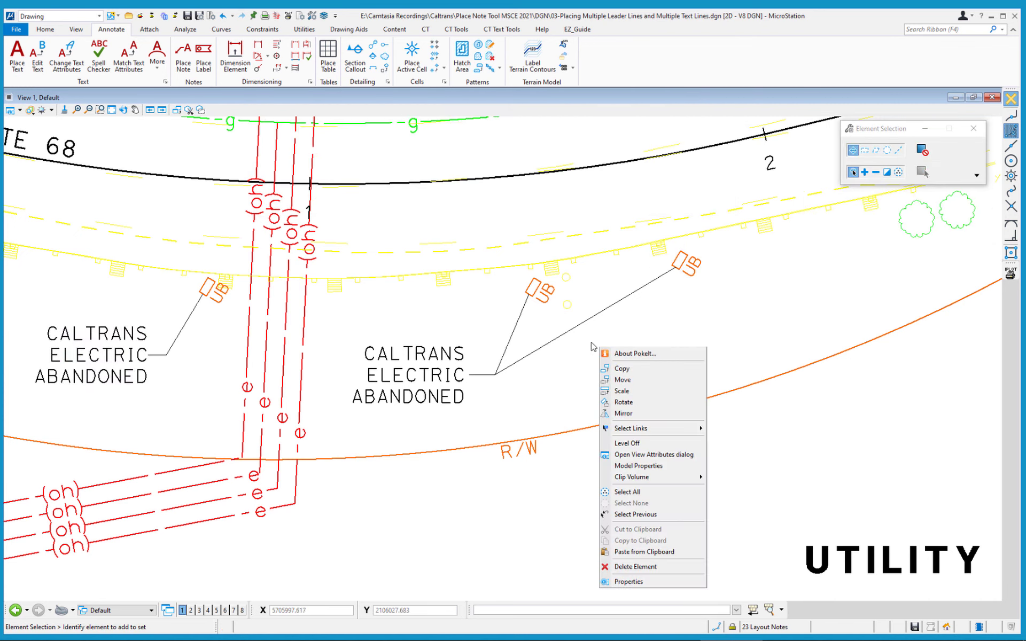
pyautogui.click(644, 380)
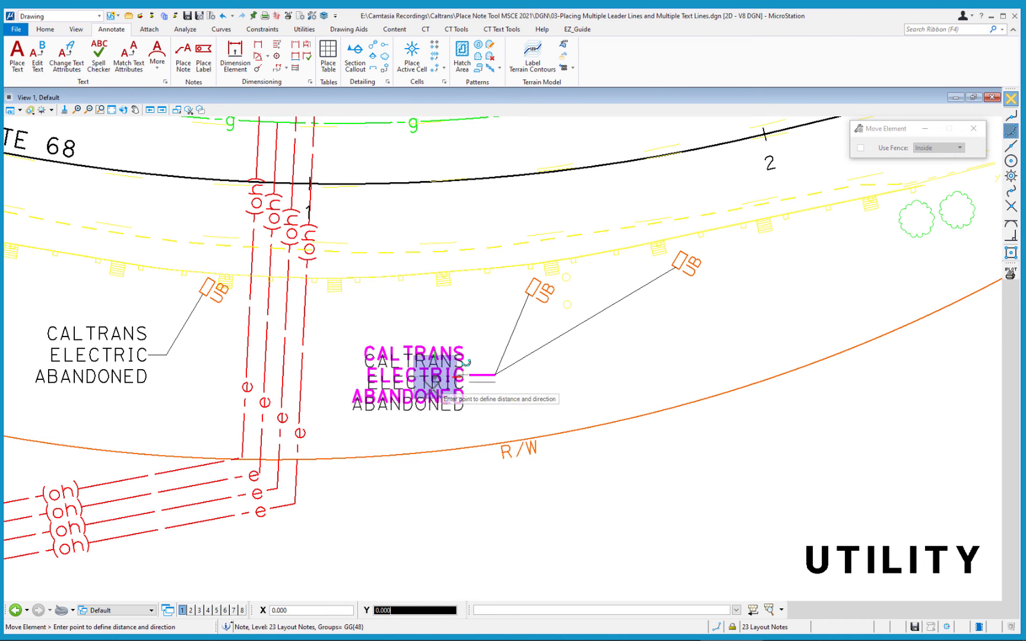
pyautogui.click(421, 407)
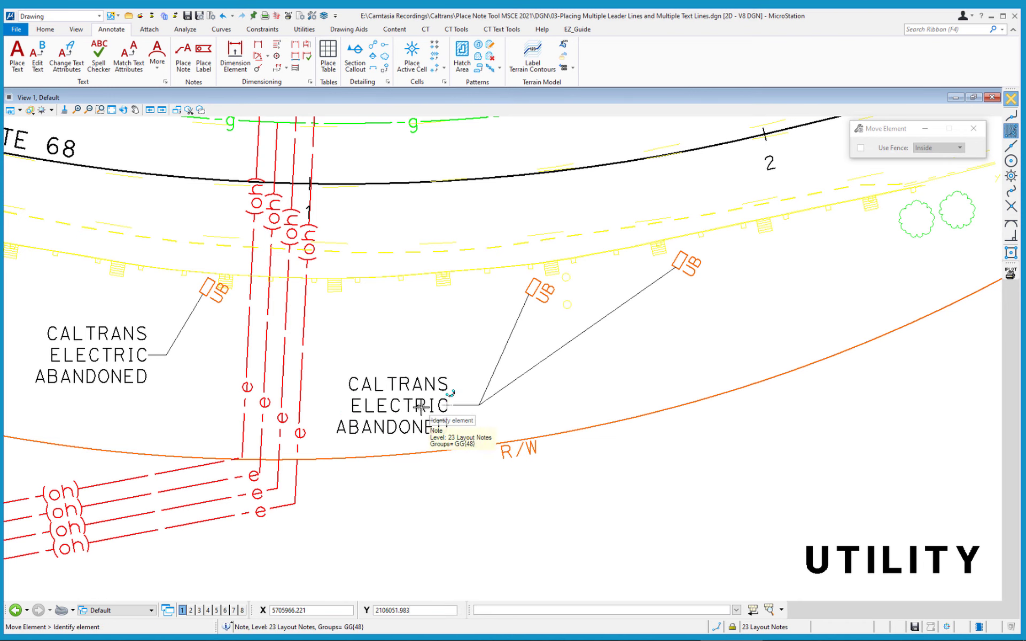
pyautogui.click(421, 407)
pyautogui.click(429, 356)
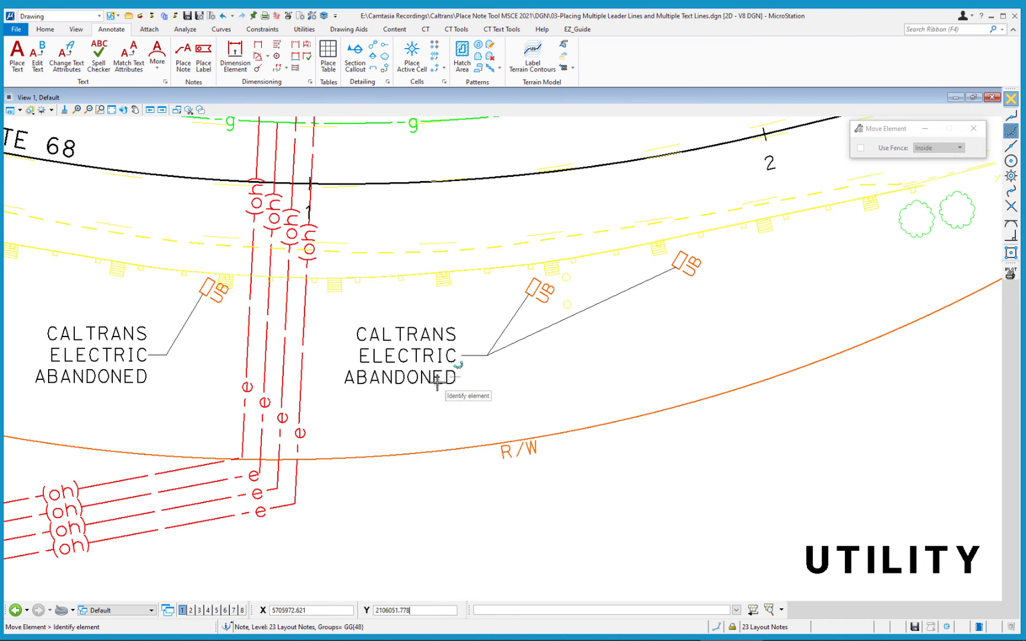
pyautogui.click(683, 261)
pyautogui.click(751, 277)
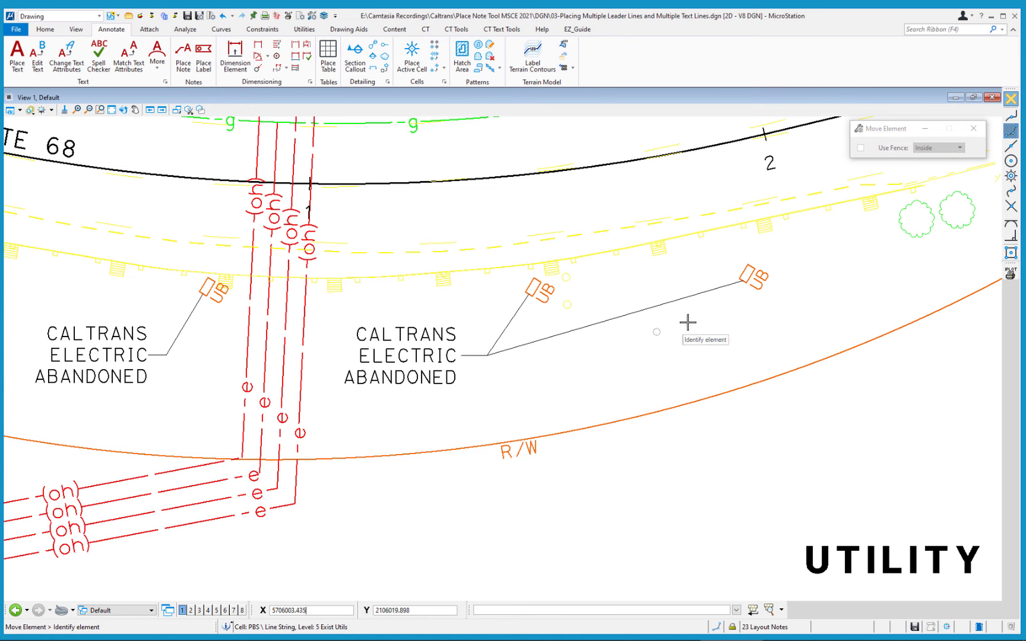
# Undo all changes made in the drawing this session
pyautogui.click(232, 16)
pyautogui.click(240, 48)
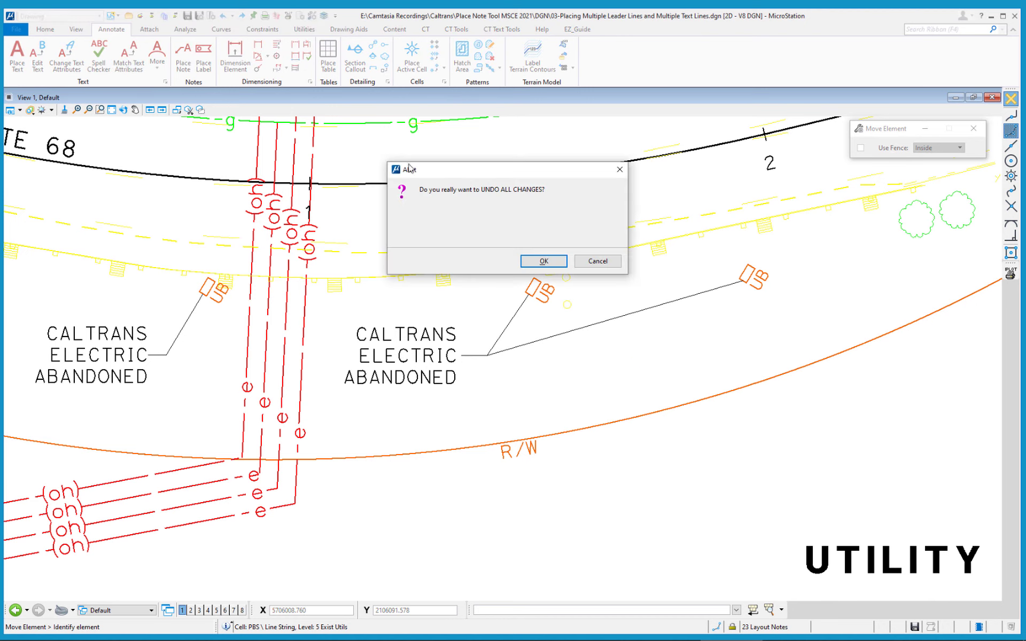
pyautogui.click(544, 261)
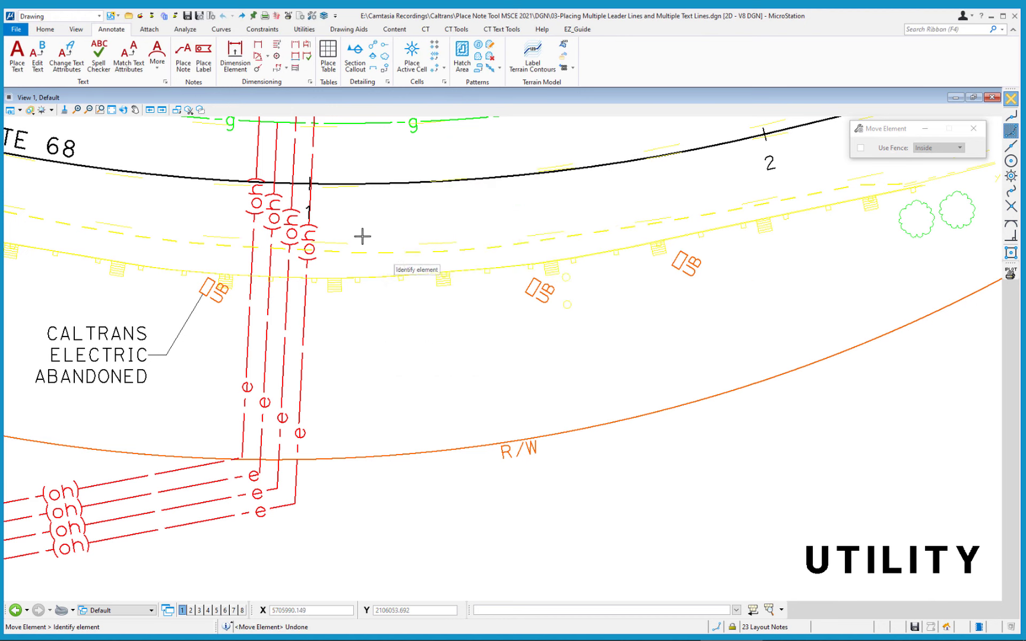
# Open the file 04-Placing Multiple Lines of Text Above and Below Leader Line.dgn
pyautogui.click(129, 17)
pyautogui.click(374, 188)
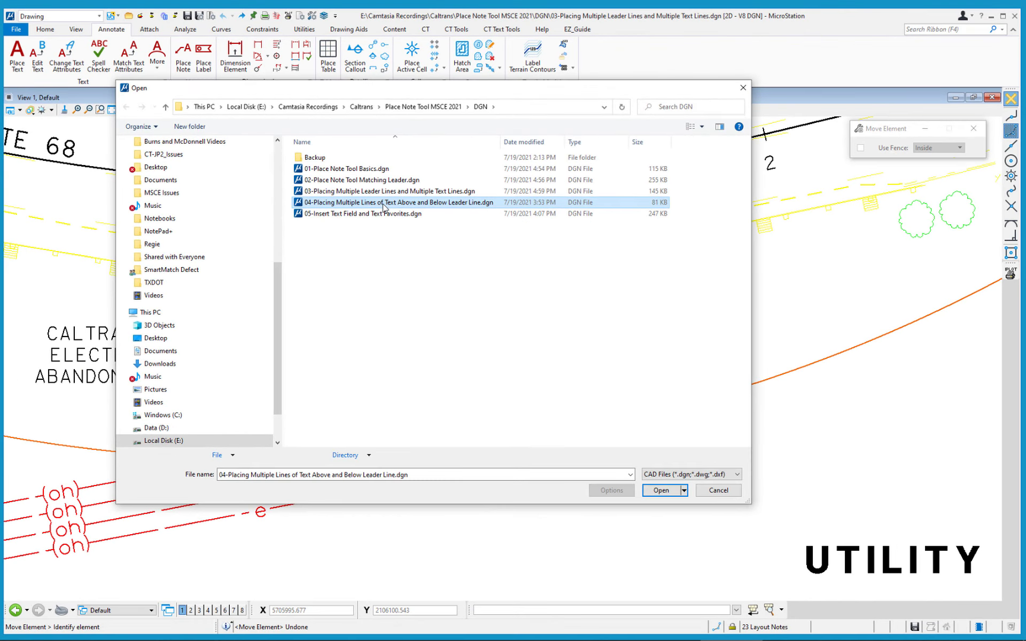
pyautogui.doubleClick(299, 129)
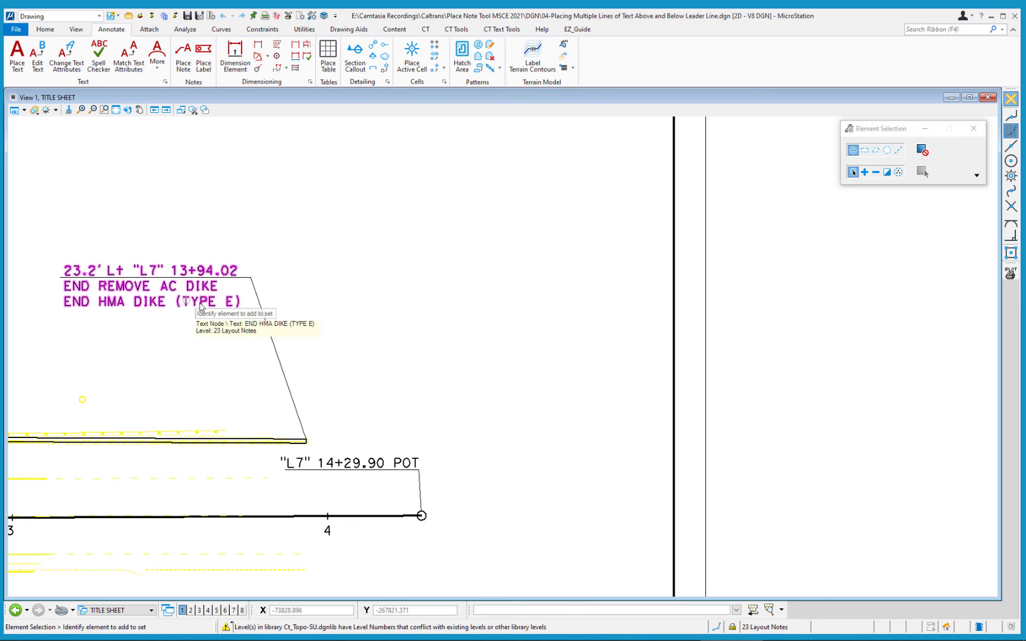
# Inspect the leader of the three-line END REMOVE AC DIKE note and copy all of the note's text
pyautogui.click(273, 316)
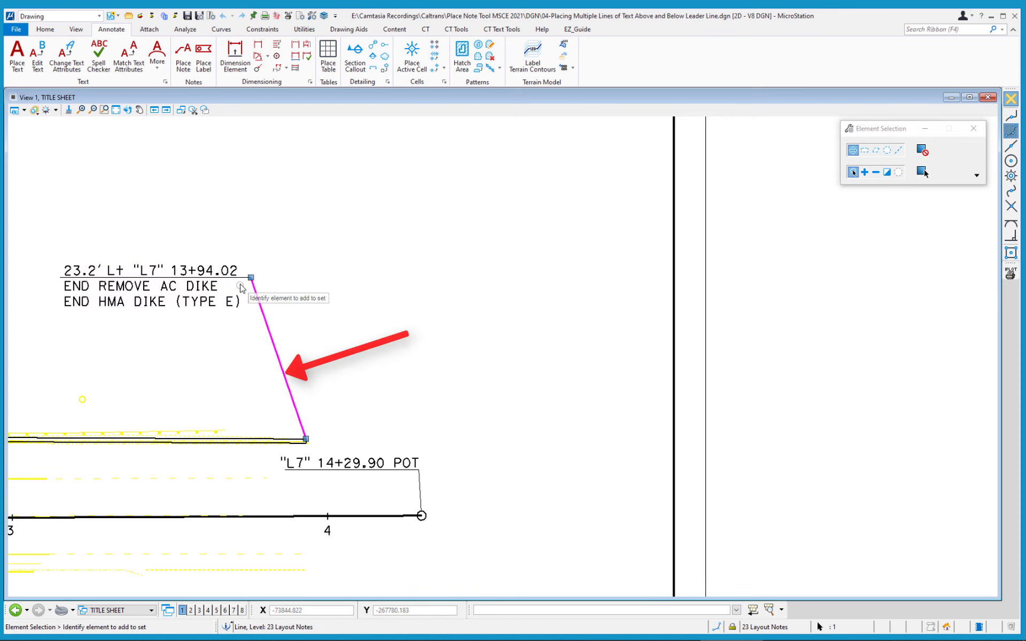
pyautogui.click(315, 323)
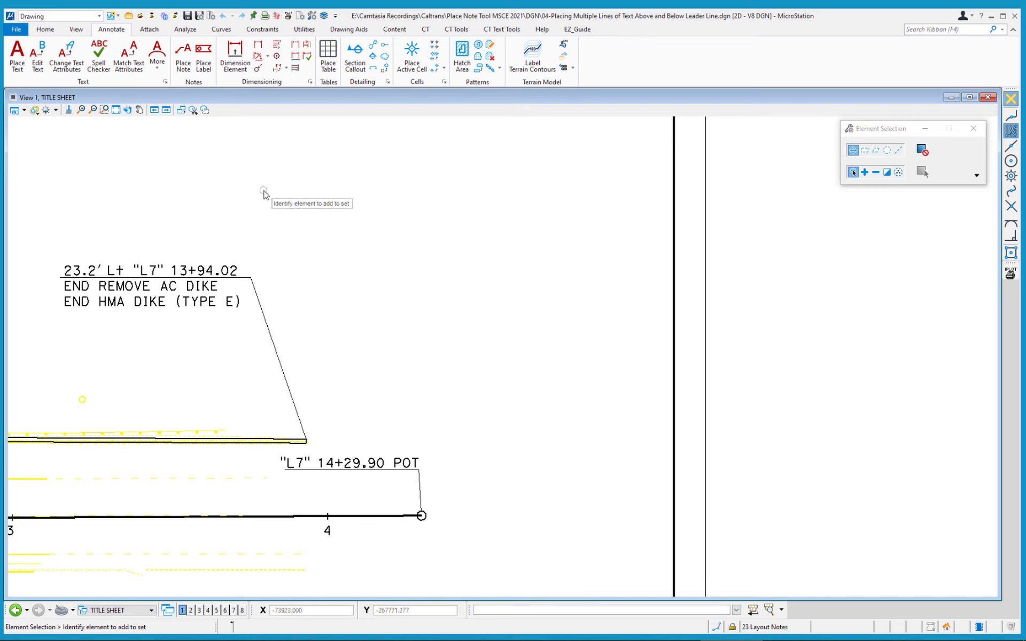
pyautogui.click(209, 272)
pyautogui.doubleClick(209, 274)
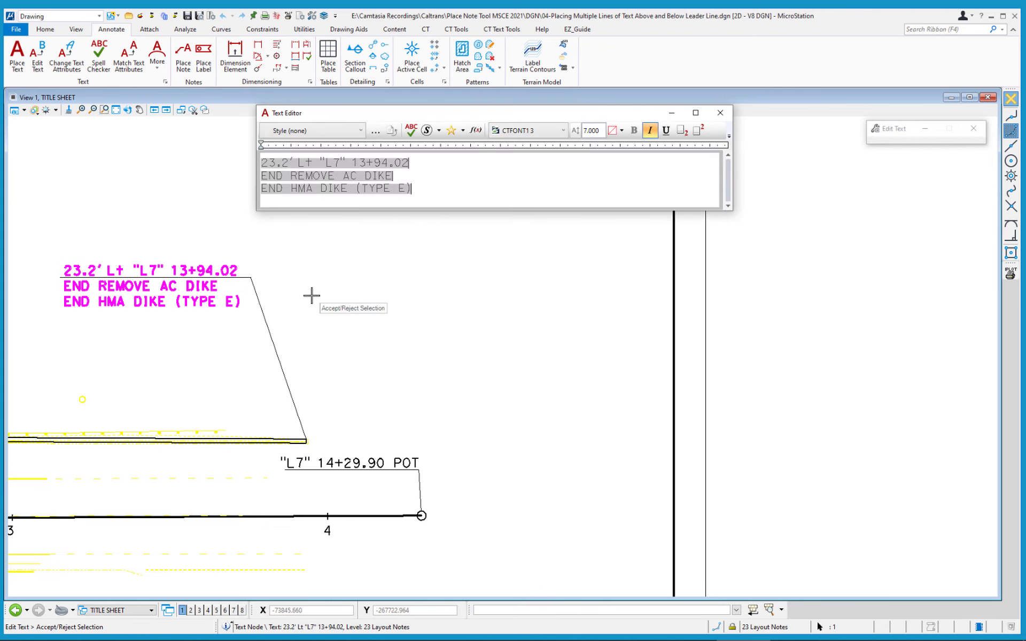
pyautogui.hotkey('ctrl', 'c')
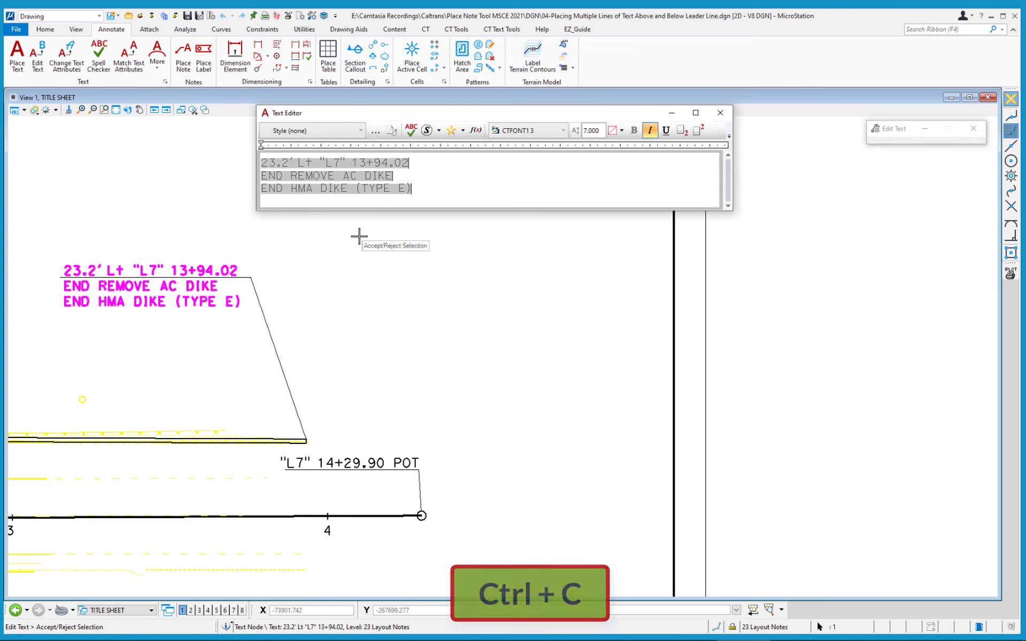
pyautogui.click(369, 256)
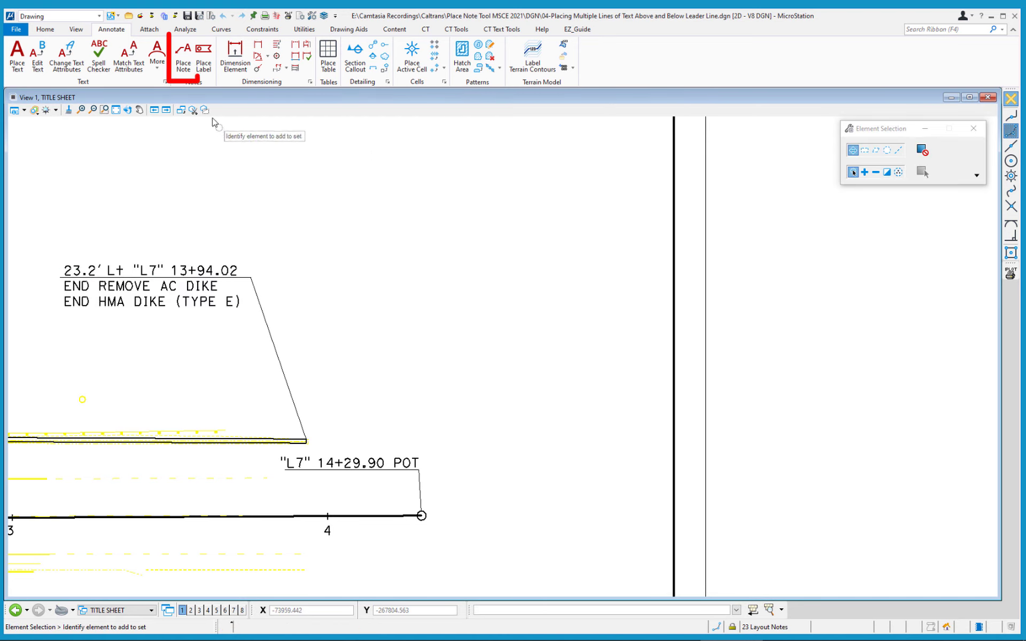
# Start a new note and set its left and right vertical text justification to the underline position in the dimension style settings
pyautogui.click(183, 57)
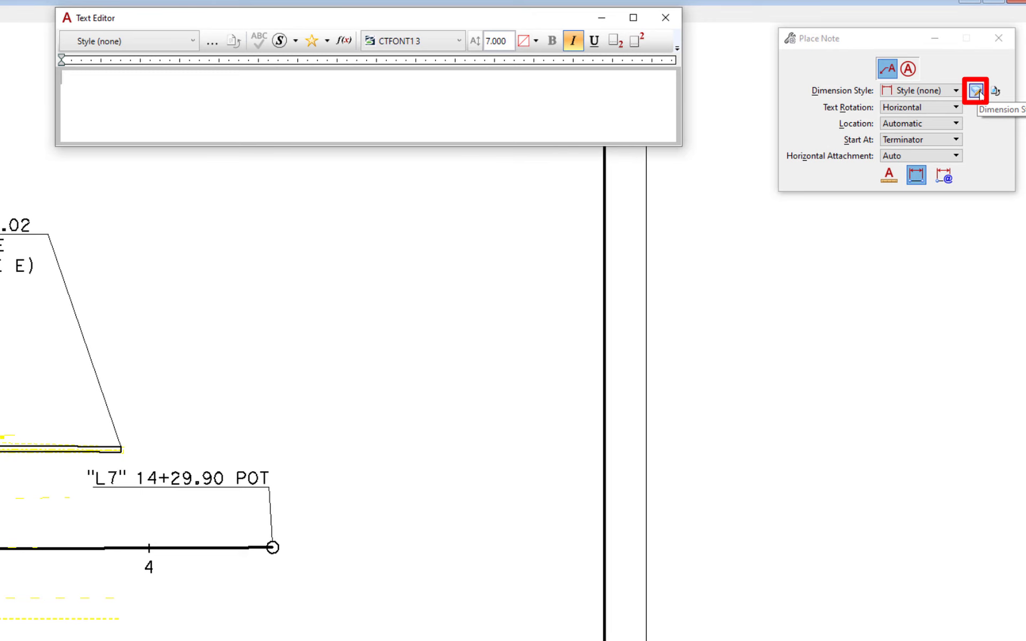
pyautogui.click(976, 92)
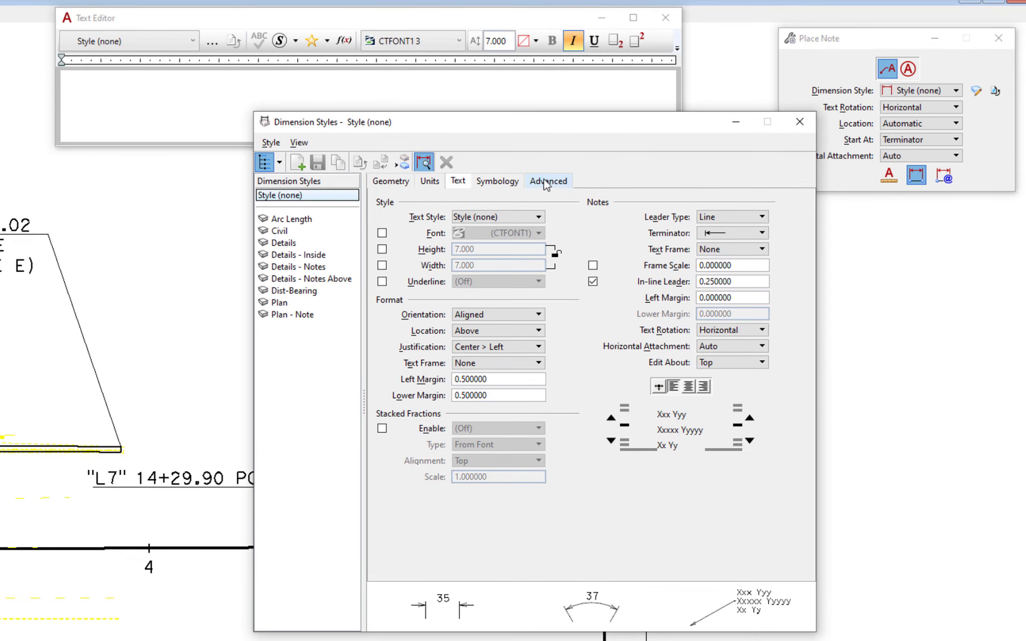
pyautogui.click(454, 181)
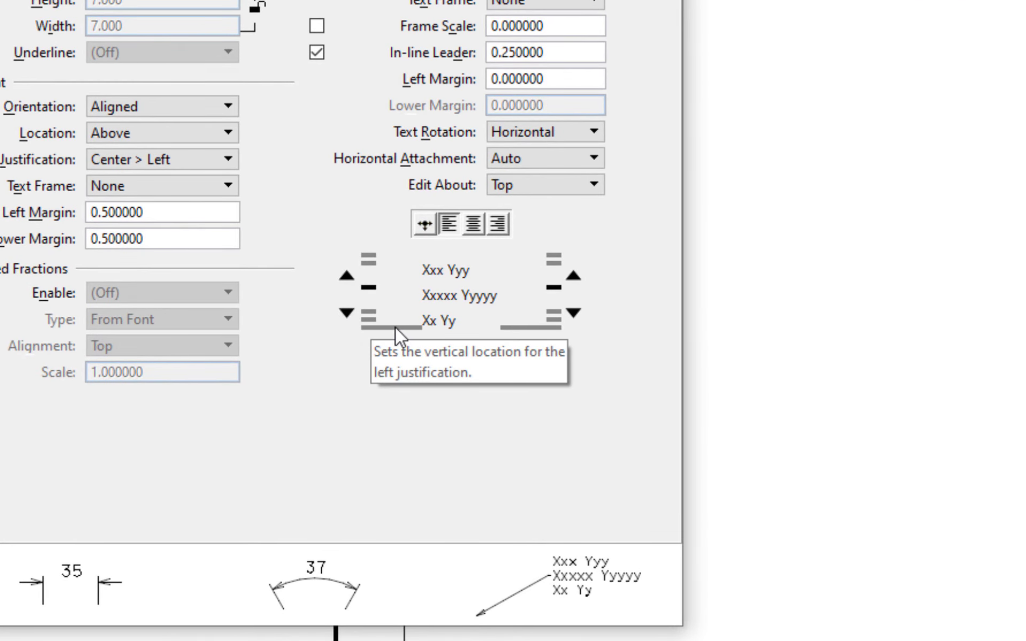
pyautogui.click(396, 326)
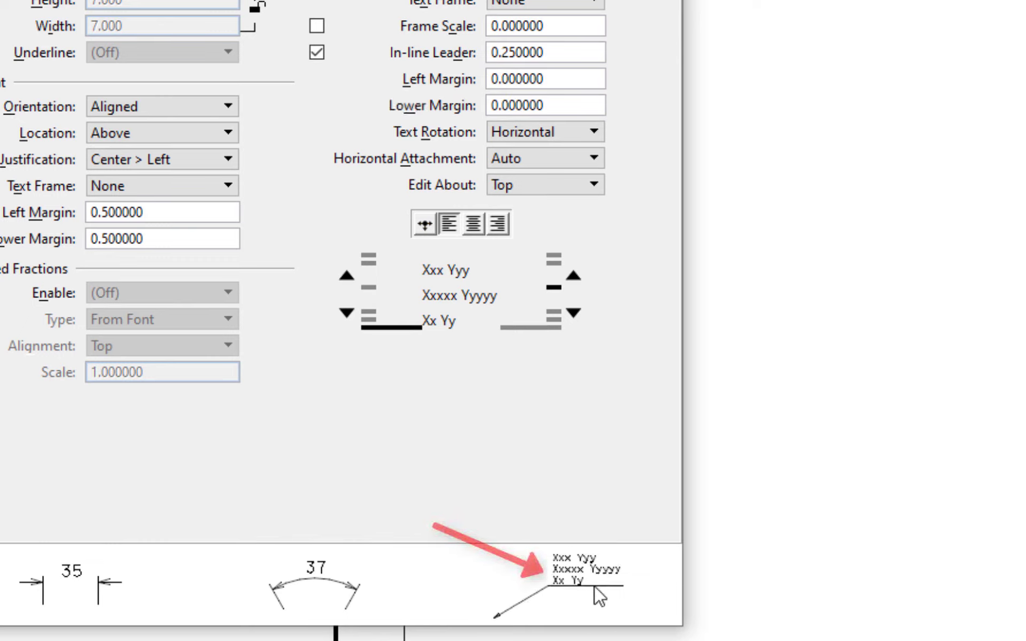
pyautogui.click(527, 328)
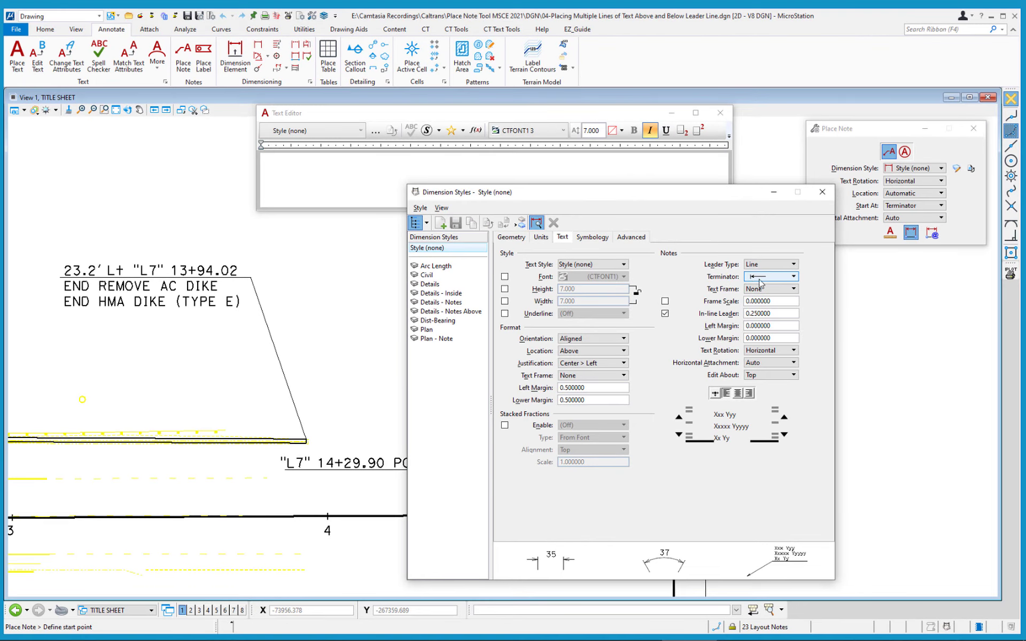
# Set the note terminator to a plain line end without an arrowhead and close the dimension style settings
pyautogui.click(768, 279)
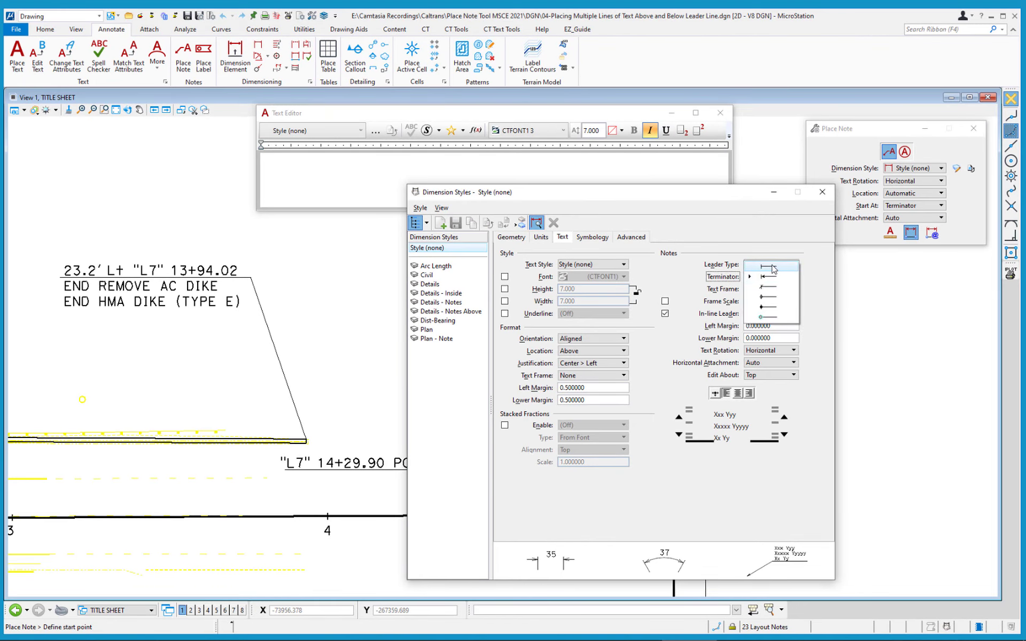
pyautogui.click(772, 267)
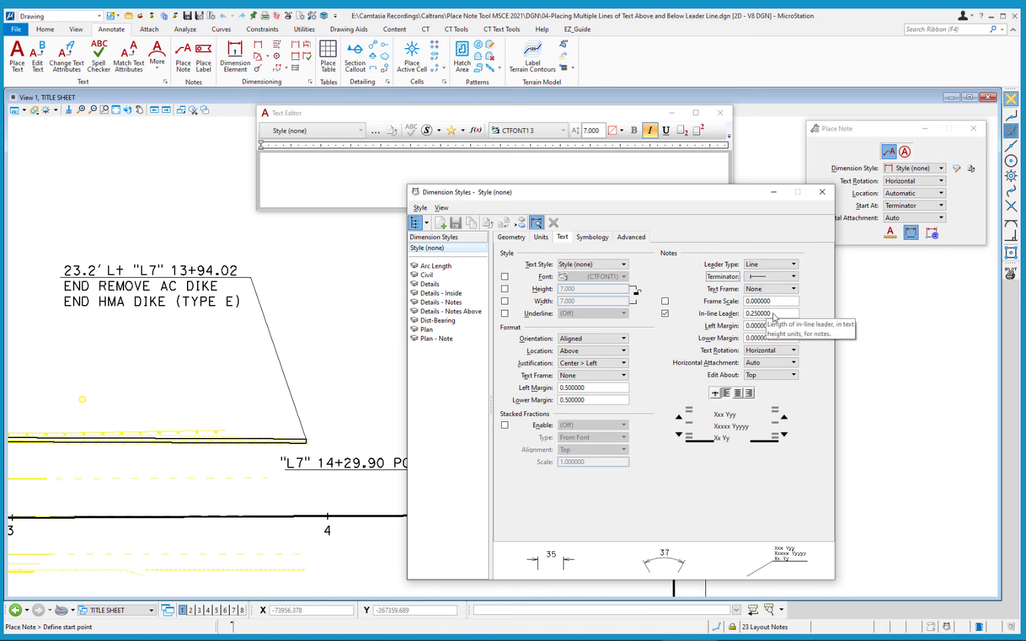
pyautogui.click(822, 196)
# Paste the copied text into the new note and cut the END REMOVE AC DIKE and END HMA DIKE (TYPE E) lines
pyautogui.click(353, 175)
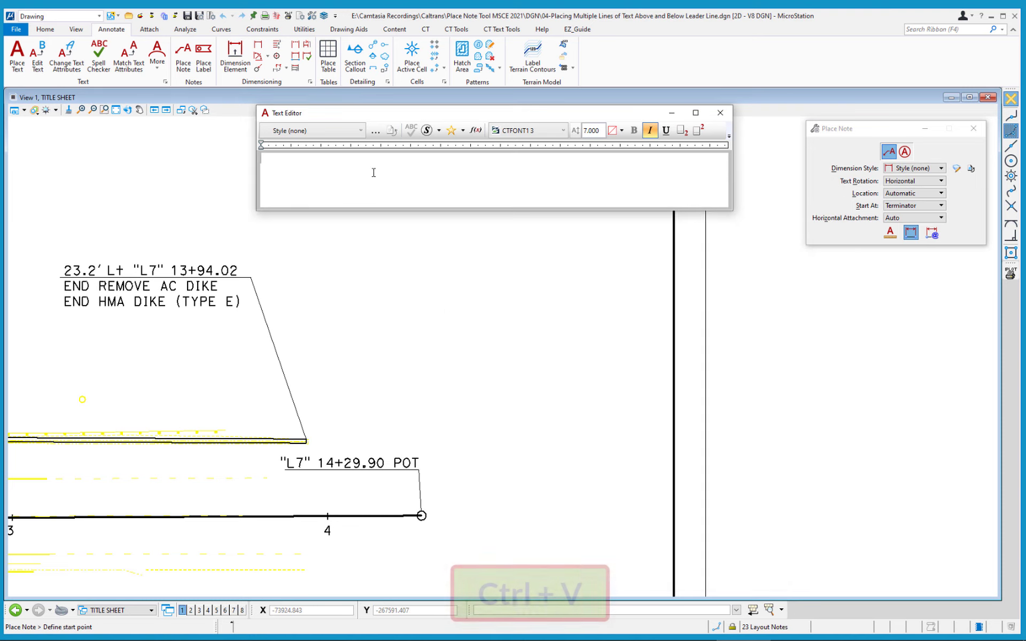
pyautogui.hotkey('ctrl', 'v')
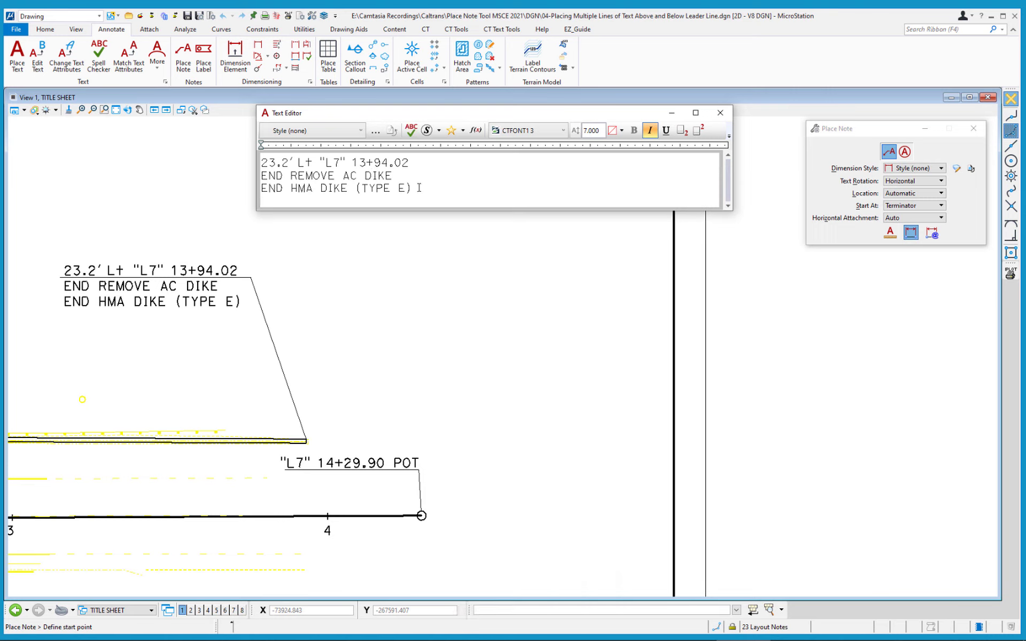
pyautogui.moveTo(419, 187); pyautogui.dragTo(239, 170)
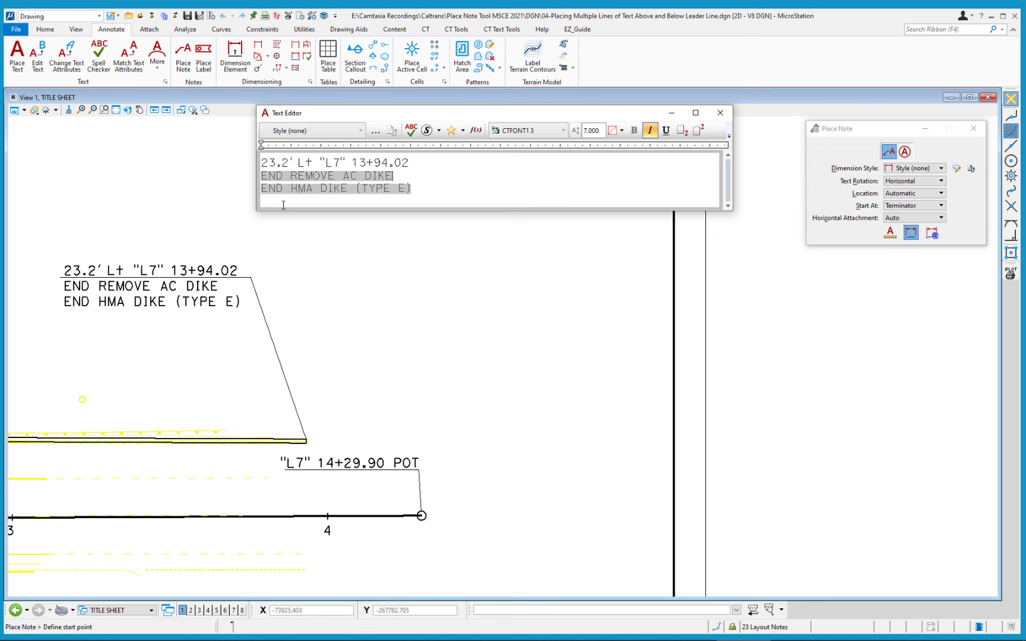
pyautogui.hotkey('ctrl', 'x')
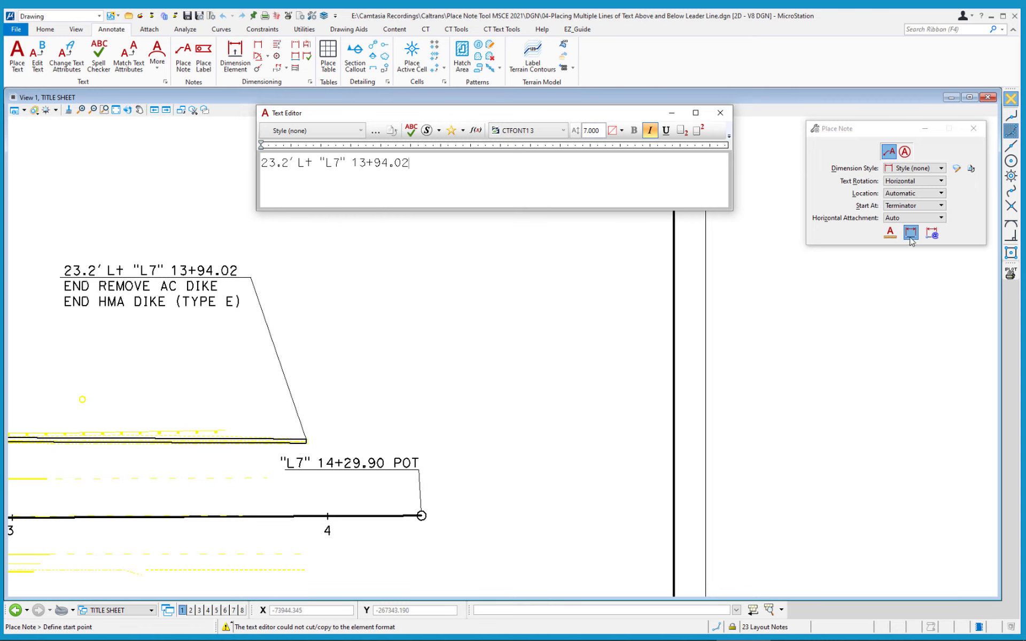
# Place the 23.2' Lt "L7" 13+94.02 note with its leader running from the dike's end up to the northeast
pyautogui.click(306, 439)
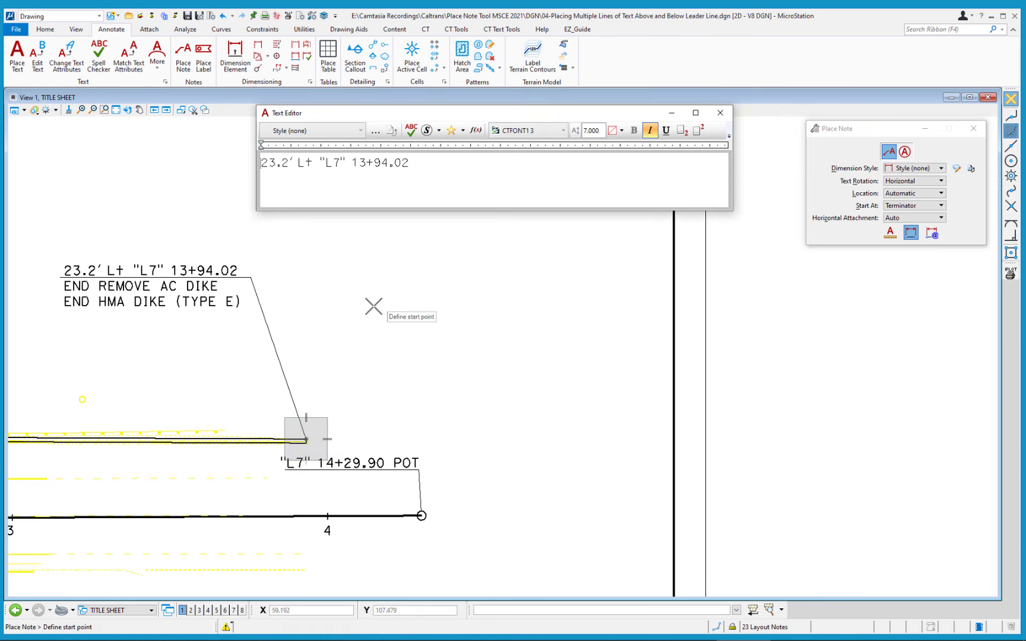
pyautogui.keyDown('alt'); pyautogui.click(276, 356); pyautogui.keyUp('alt')
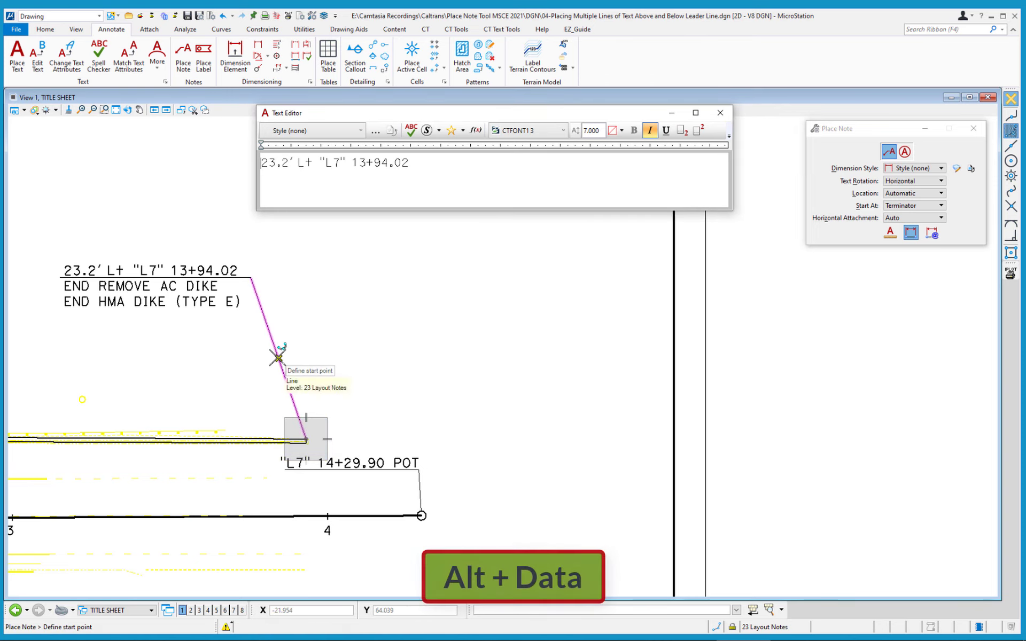
pyautogui.hotkey('ctrl', 'a')
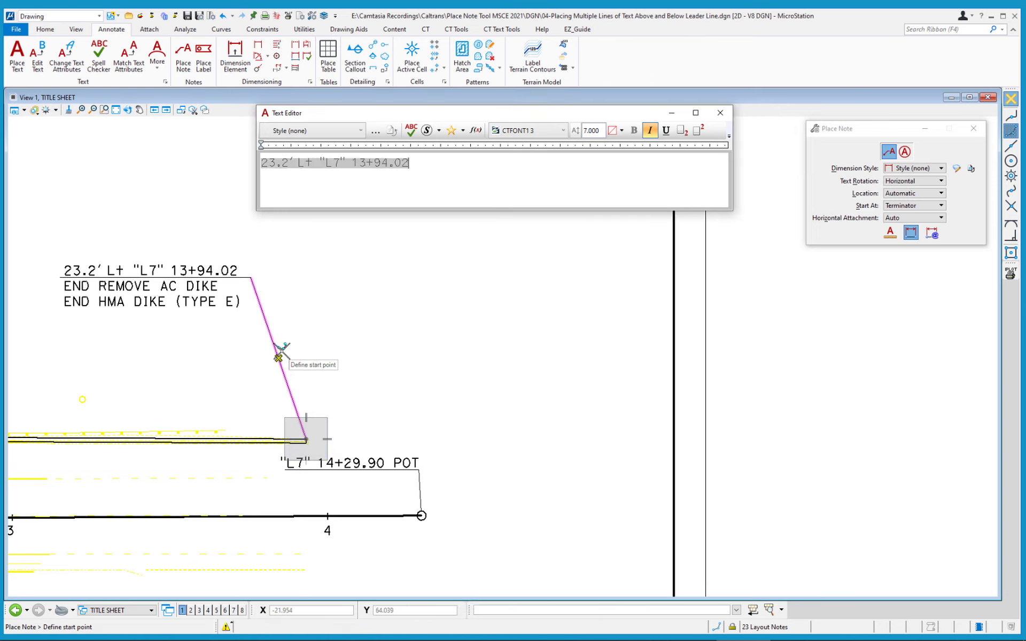
pyautogui.click(305, 438)
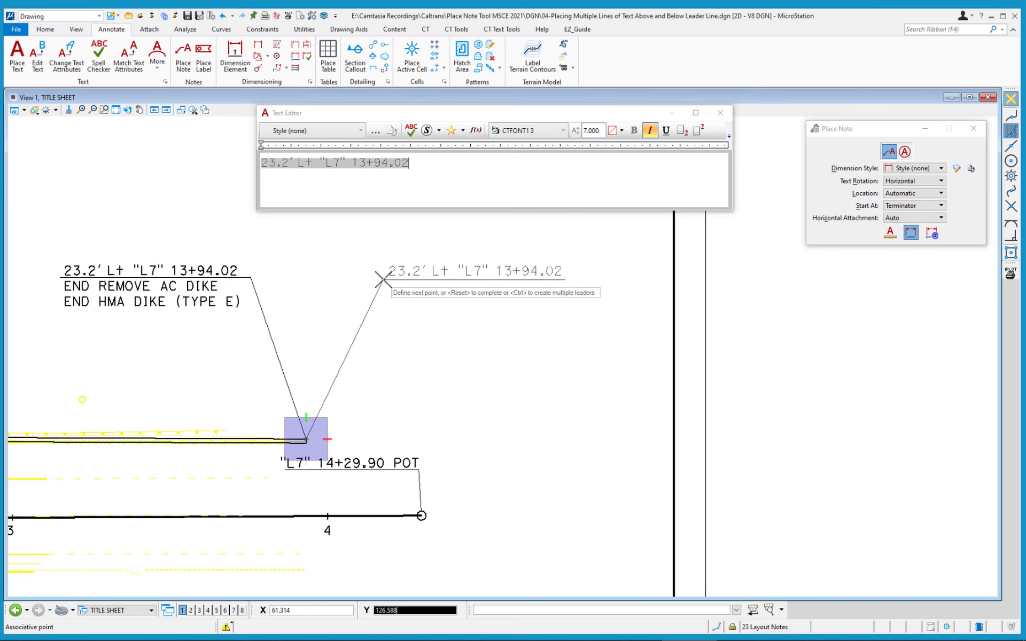
pyautogui.keyDown('alt'); pyautogui.click(204, 270); pyautogui.keyUp('alt')
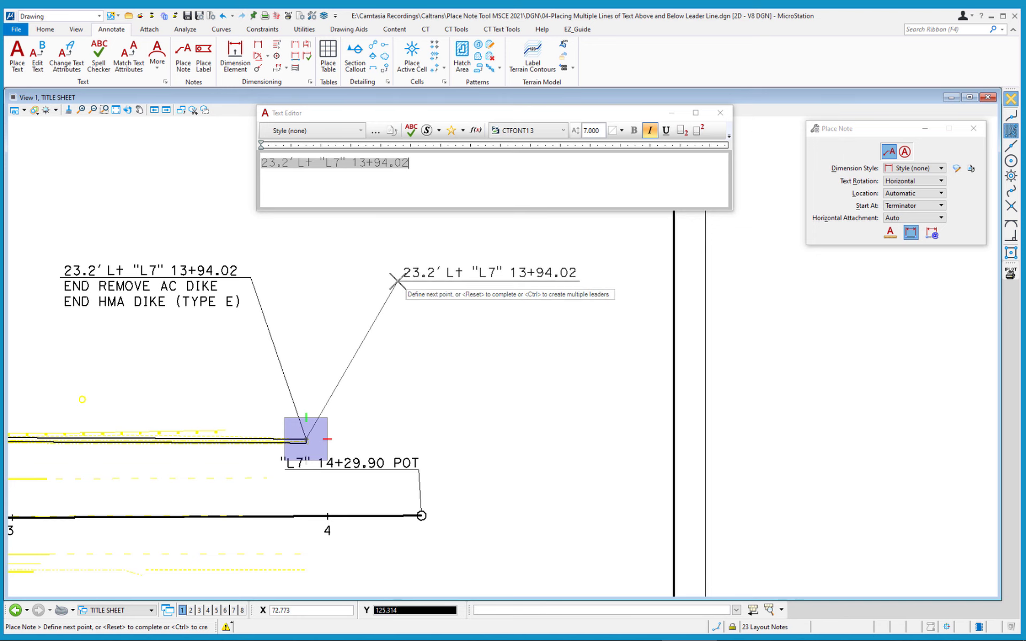
pyautogui.rightClick(397, 280)
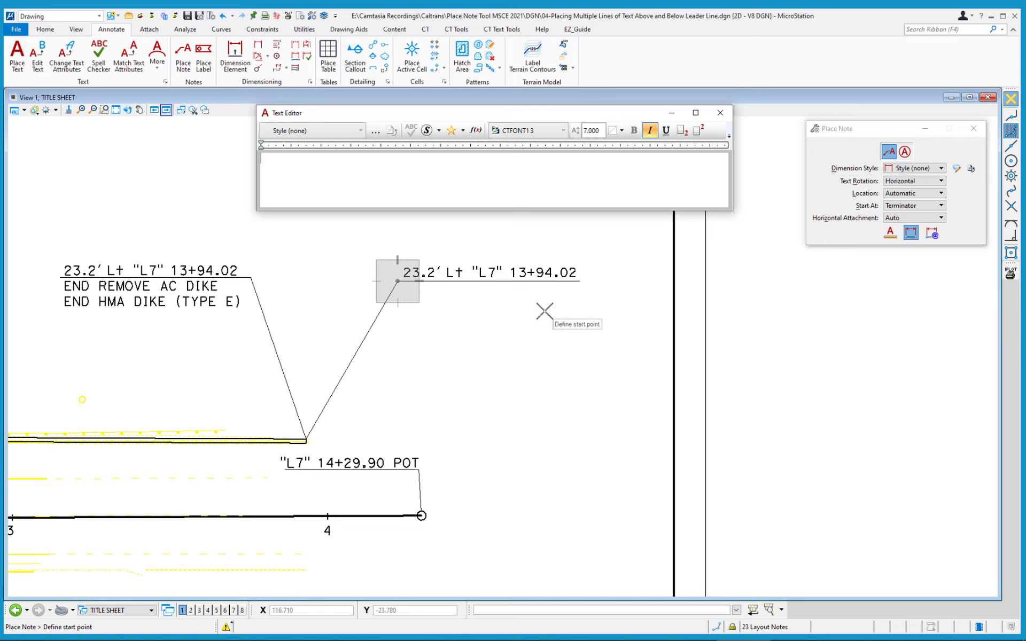
# Place the pasted END REMOVE AC DIKE and END HMA DIKE (TYPE E) lines below the new note's leader line, associated with the note
pyautogui.click(16, 63)
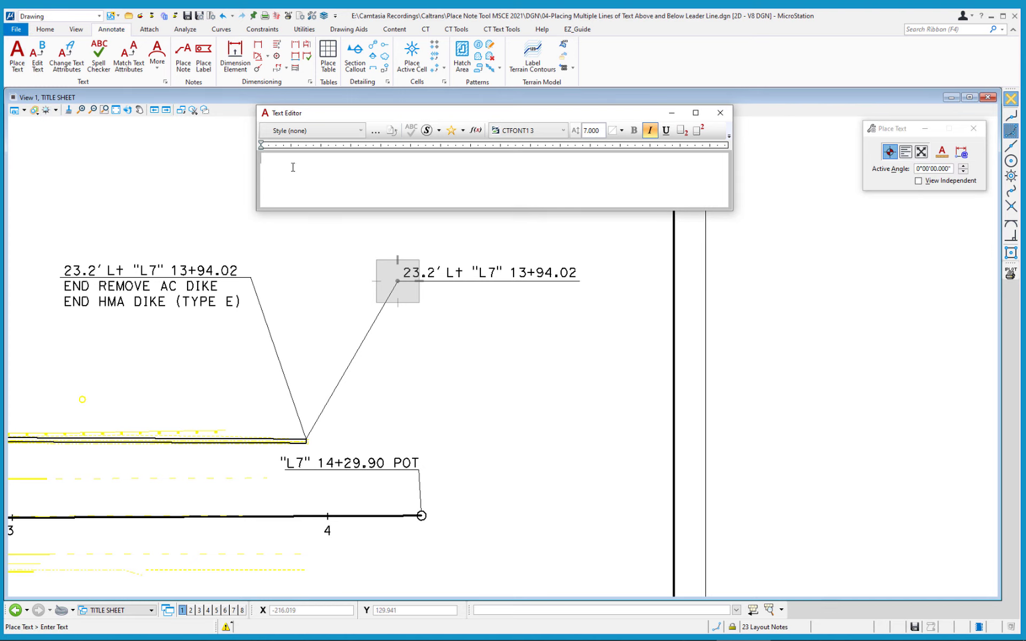
pyautogui.hotkey('ctrl', 'v')
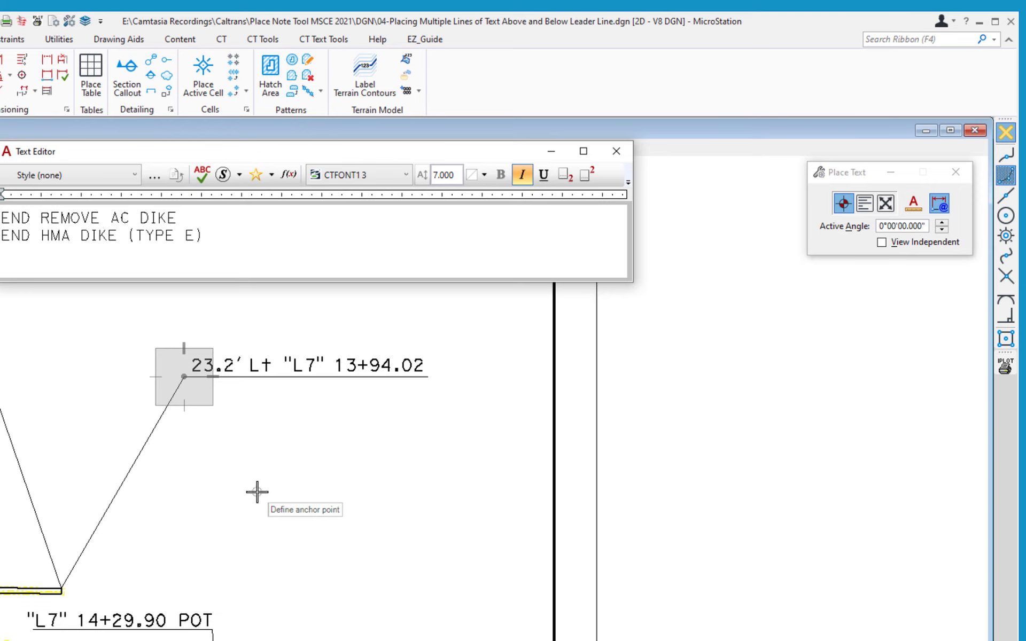
pyautogui.click(184, 377)
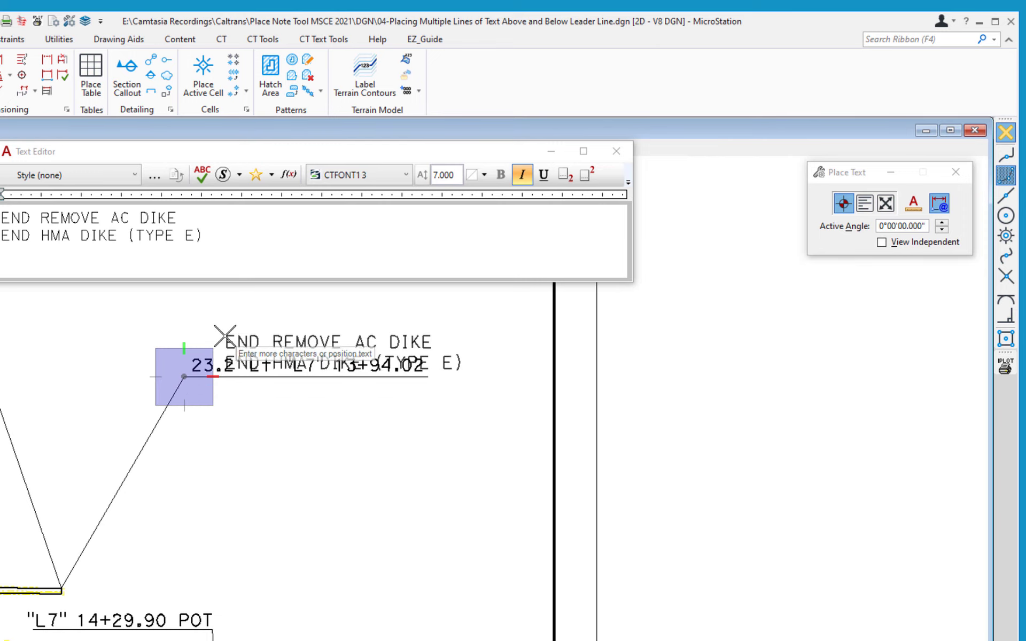
pyautogui.scroll(2, 226, 338)
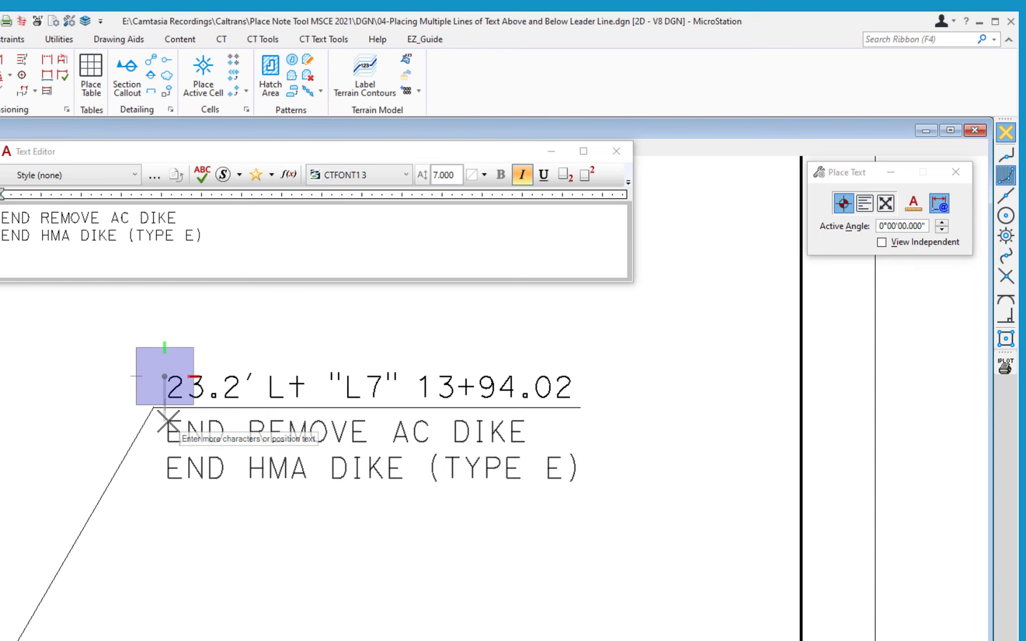
pyautogui.click(167, 421)
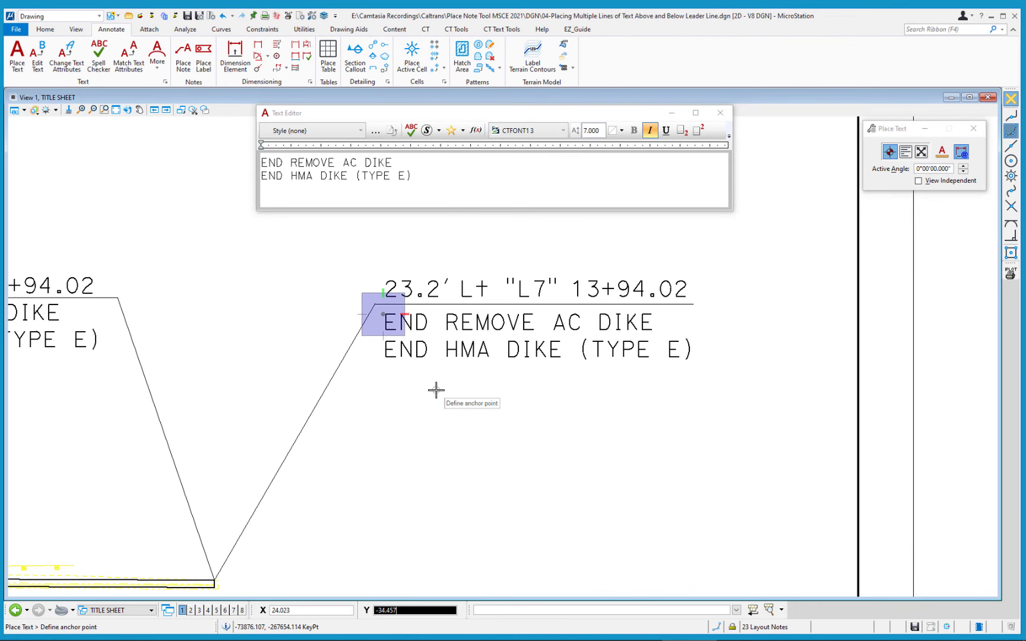
pyautogui.scroll(-2, 470, 396)
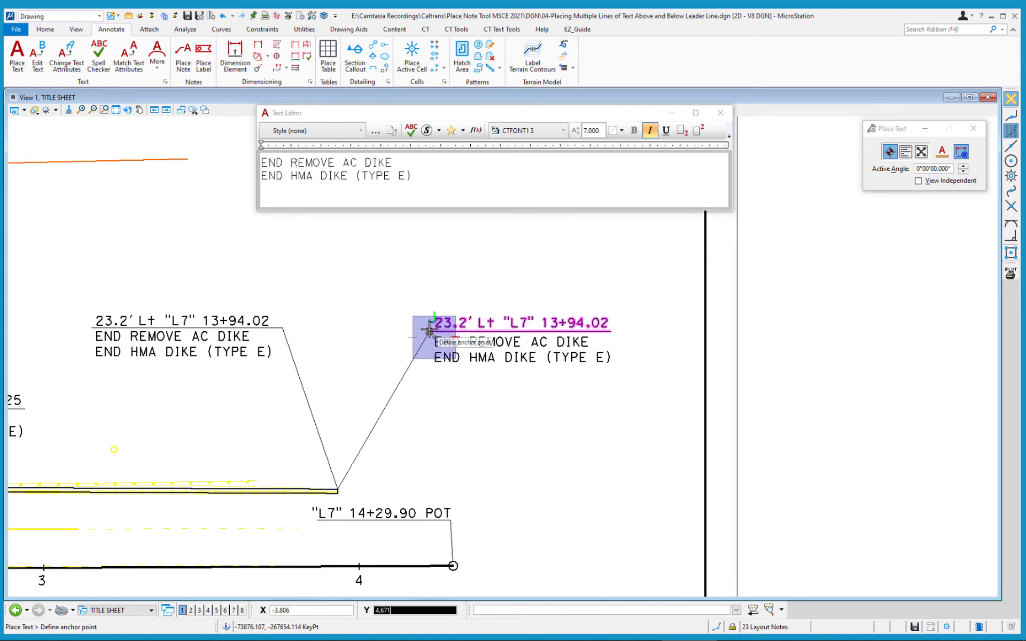
# Move the new 23.2' Lt "L7" 13+94.02 note upward together with its associated text
pyautogui.rightClick(377, 268)
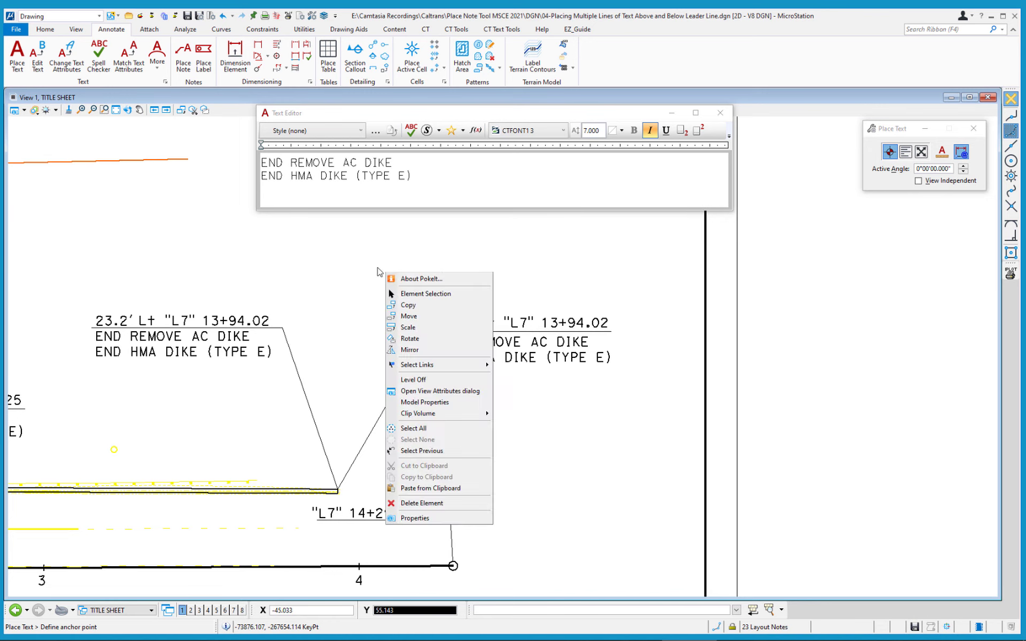
pyautogui.click(422, 320)
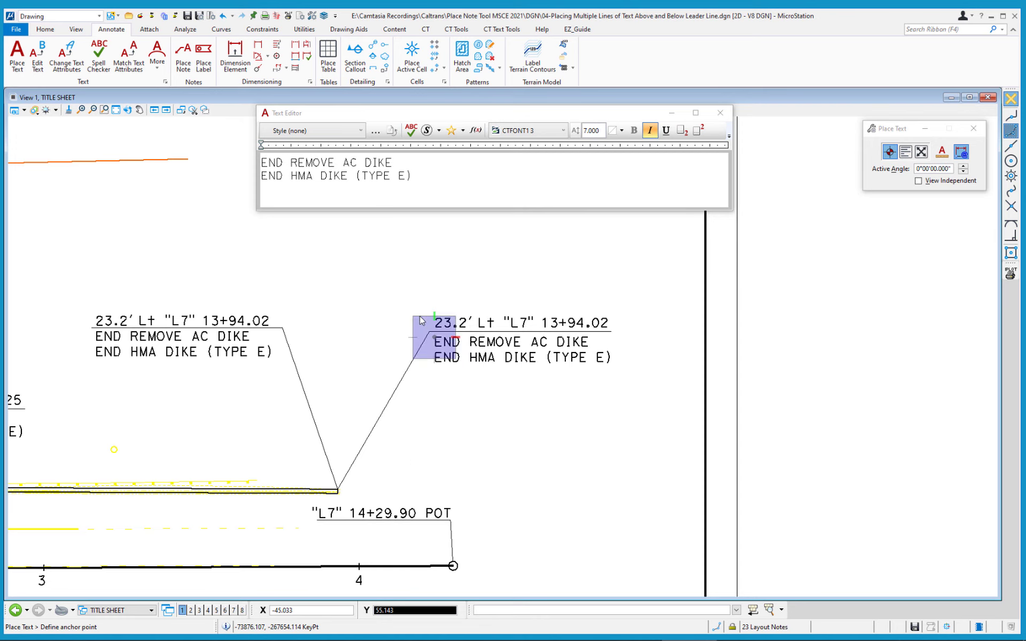
pyautogui.click(442, 323)
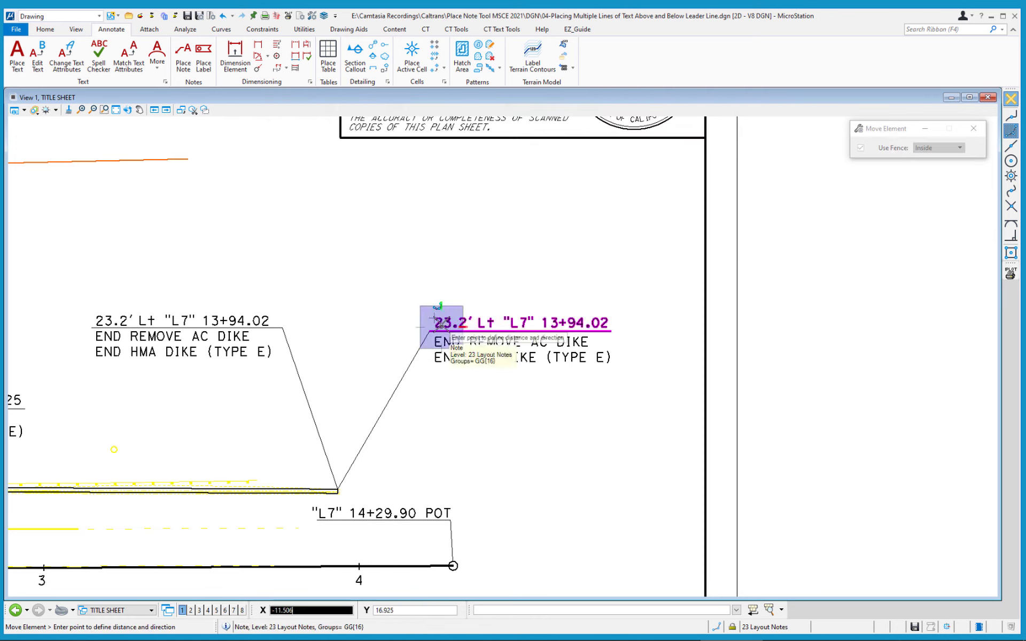
pyautogui.click(448, 278)
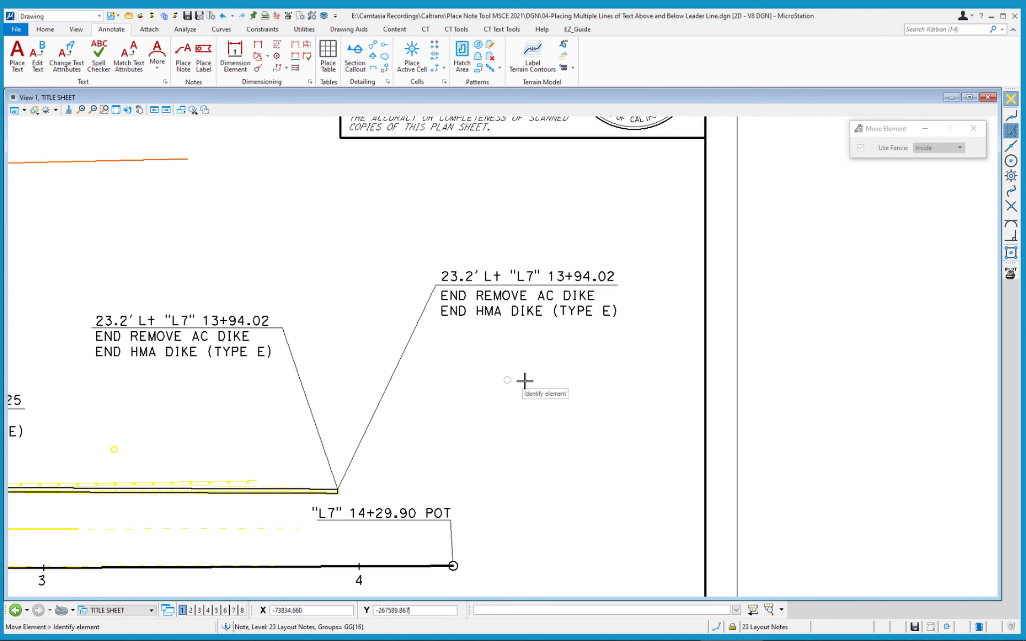
# Try to move only the associated END REMOVE AC DIKE text away from the note, and undo that move
pyautogui.click(509, 299)
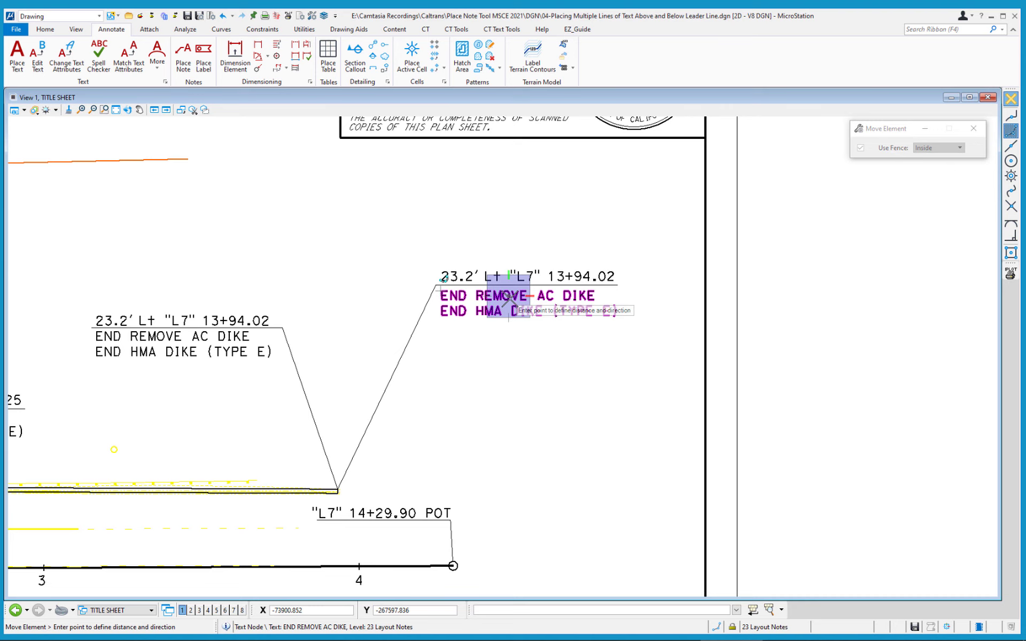
pyautogui.click(552, 349)
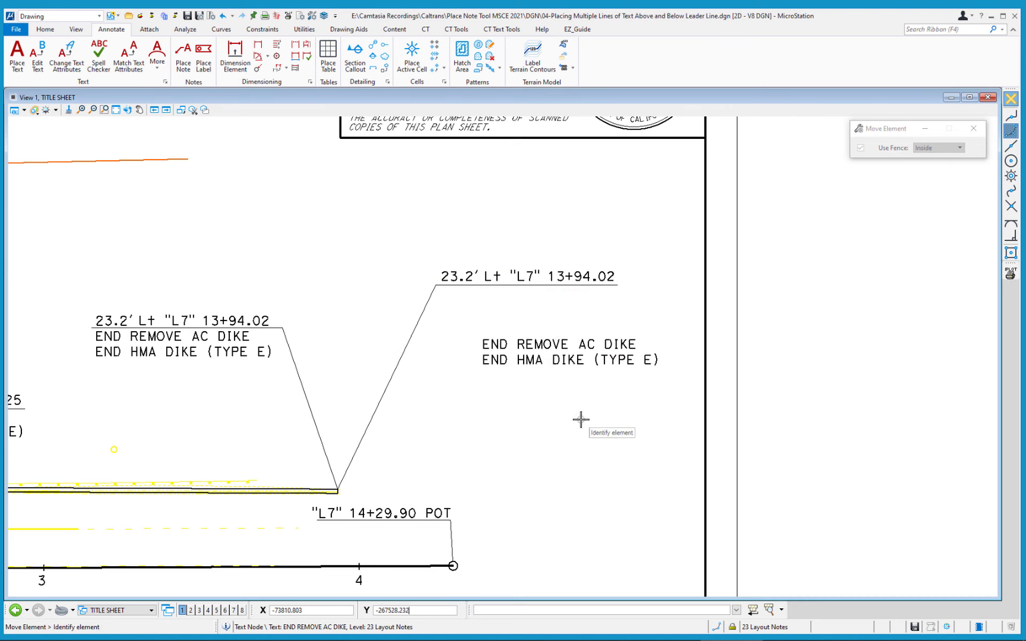
pyautogui.hotkey('ctrl', 'z')
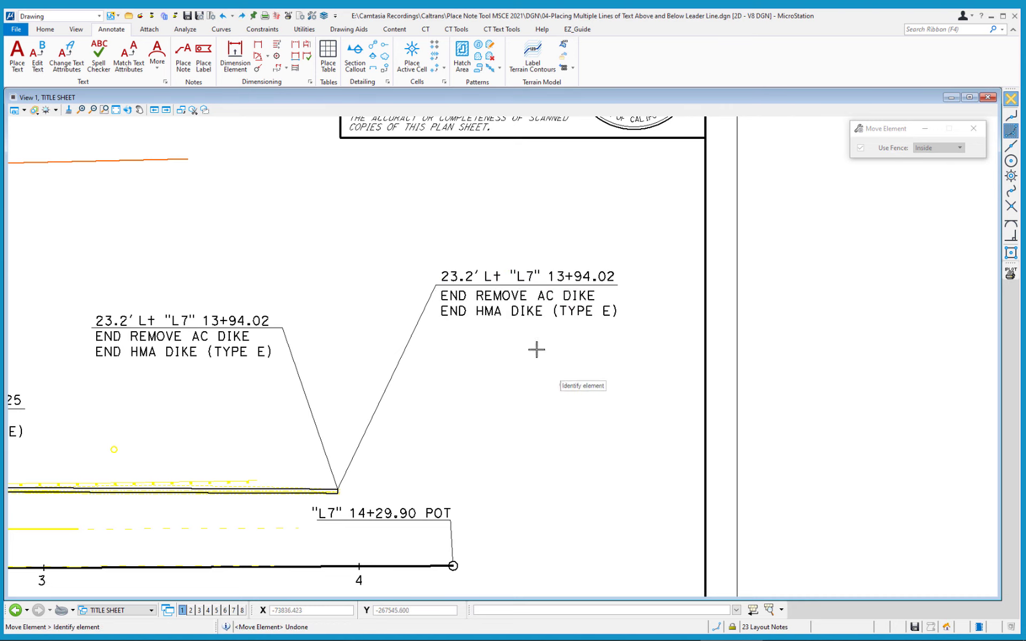
# Move the new note farther up and back down level with the matching note, and raise the dike's upper edge line
pyautogui.click(496, 275)
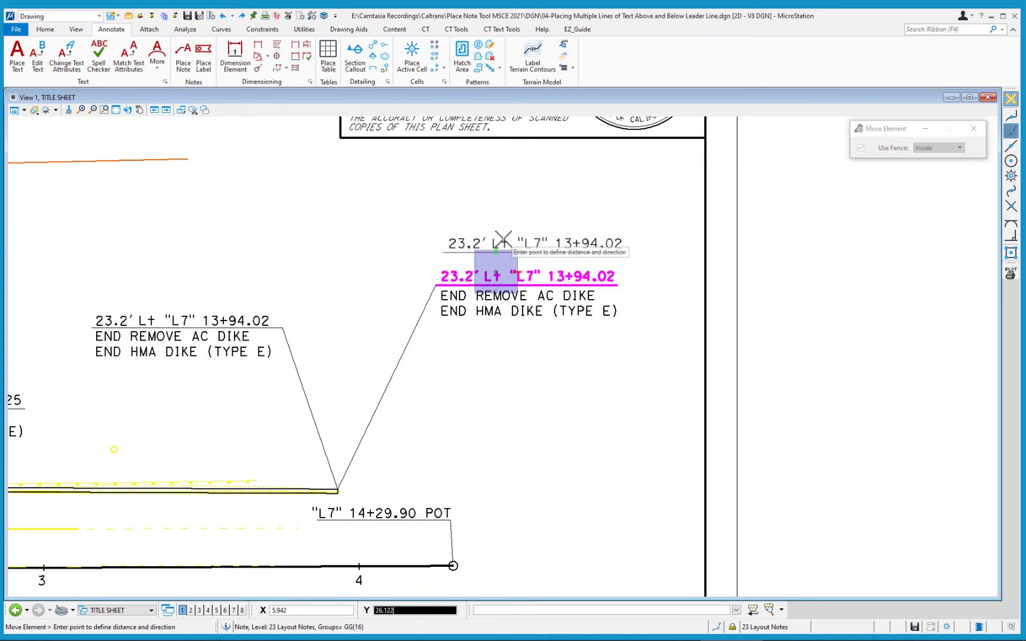
pyautogui.click(503, 241)
pyautogui.click(503, 240)
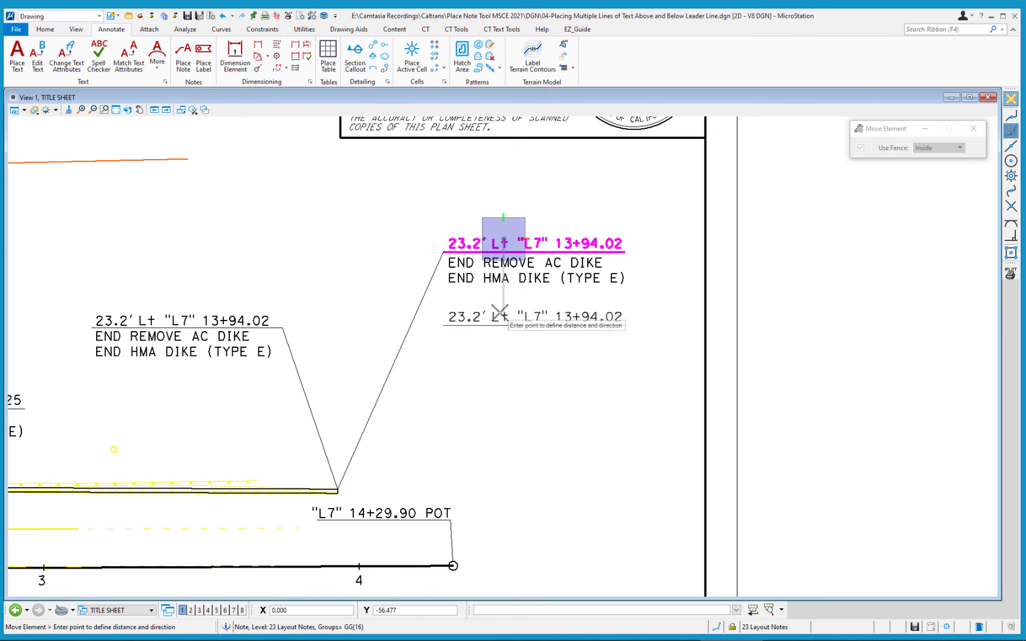
pyautogui.click(496, 322)
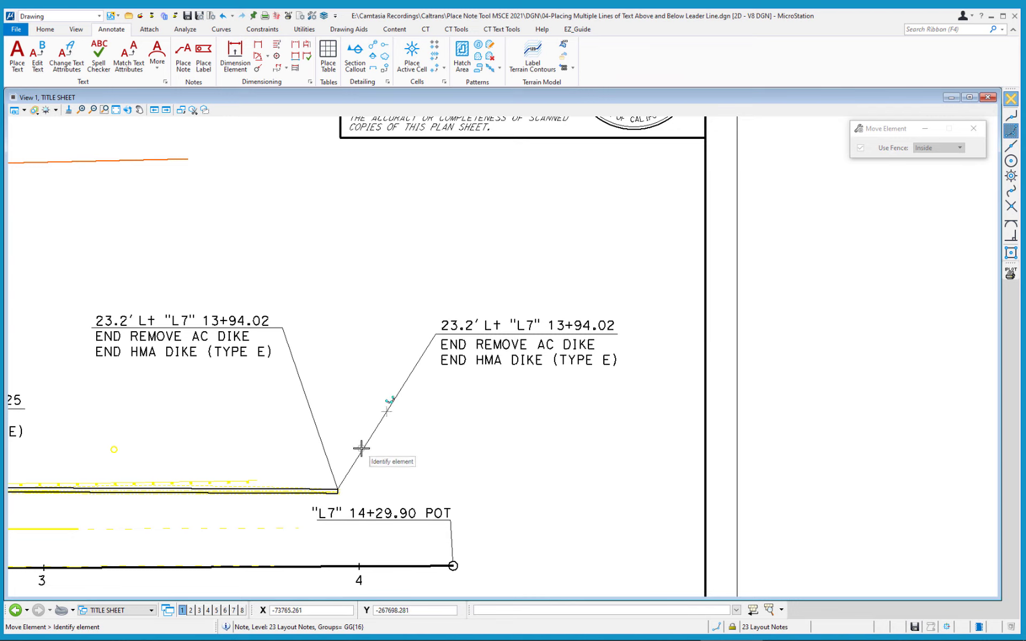
pyautogui.click(322, 488)
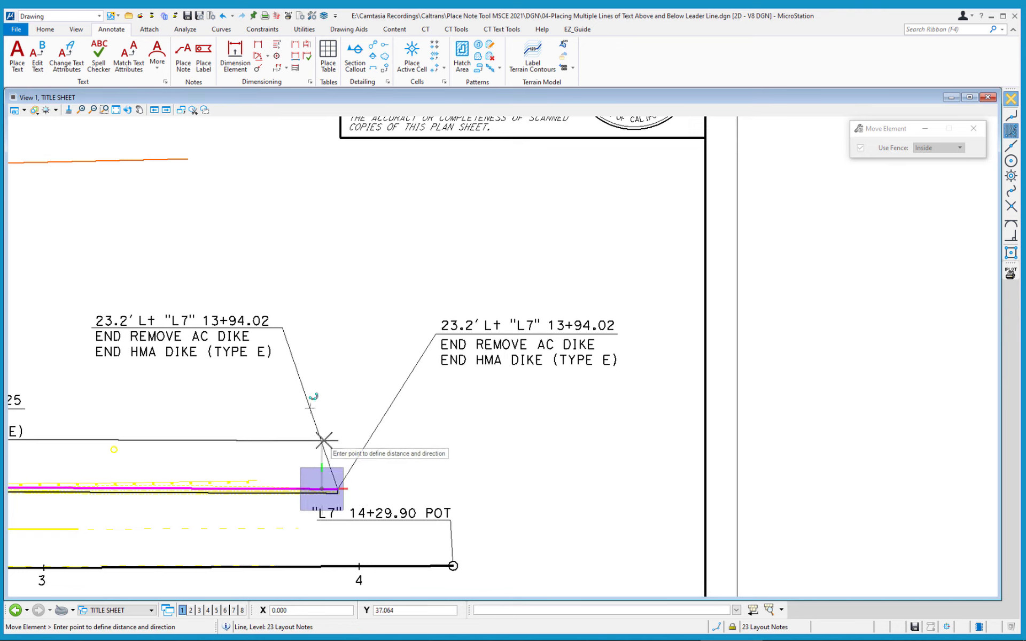
pyautogui.click(339, 422)
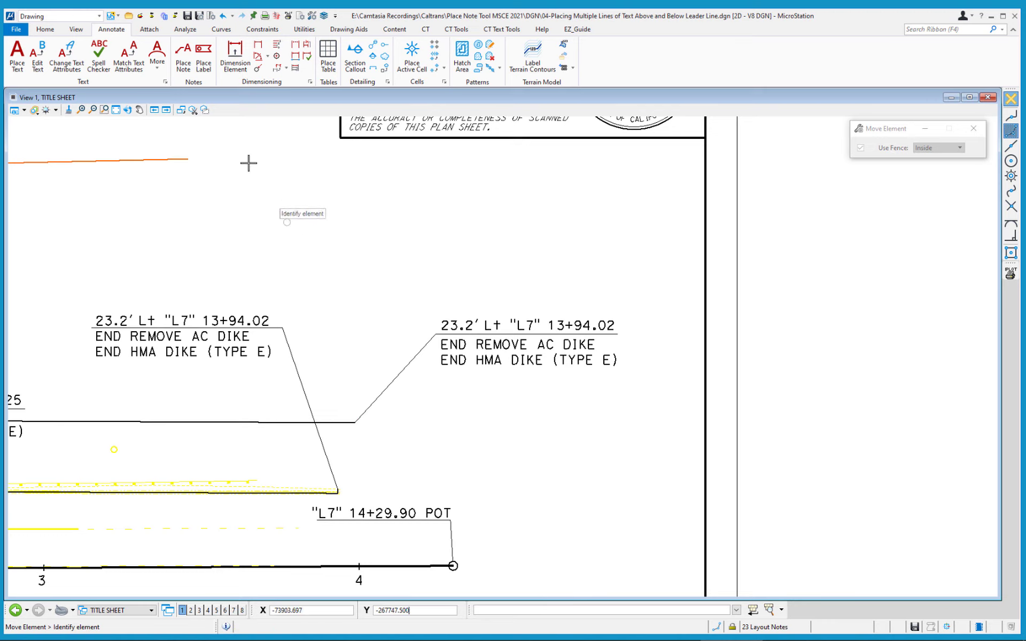
# Undo all changes in the drawing and open the file 05-Insert Text Field and Text Favorites.dgn
pyautogui.click(233, 17)
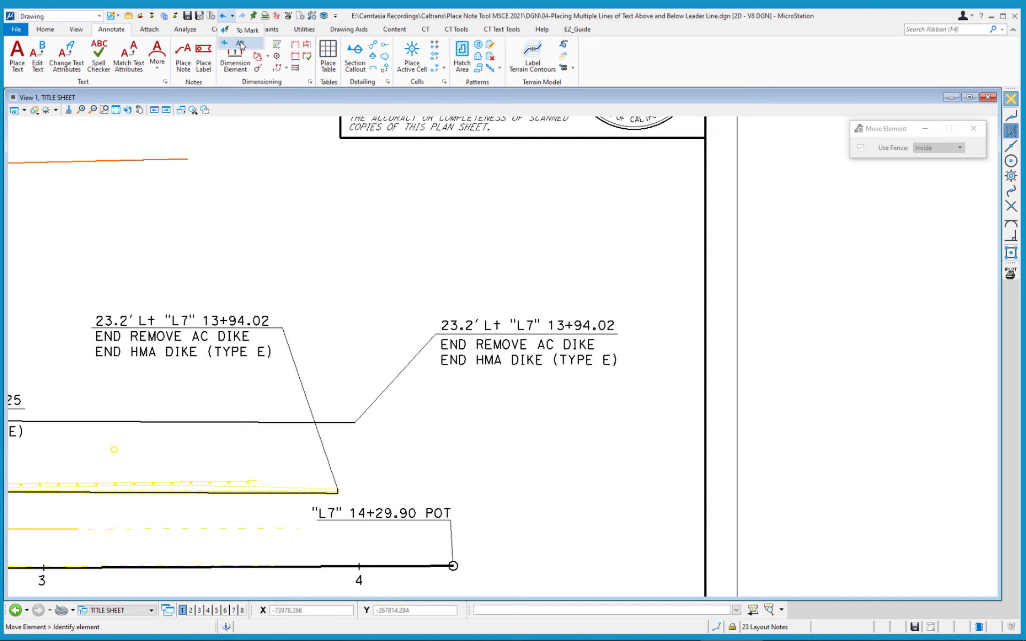
pyautogui.click(240, 44)
pyautogui.click(551, 263)
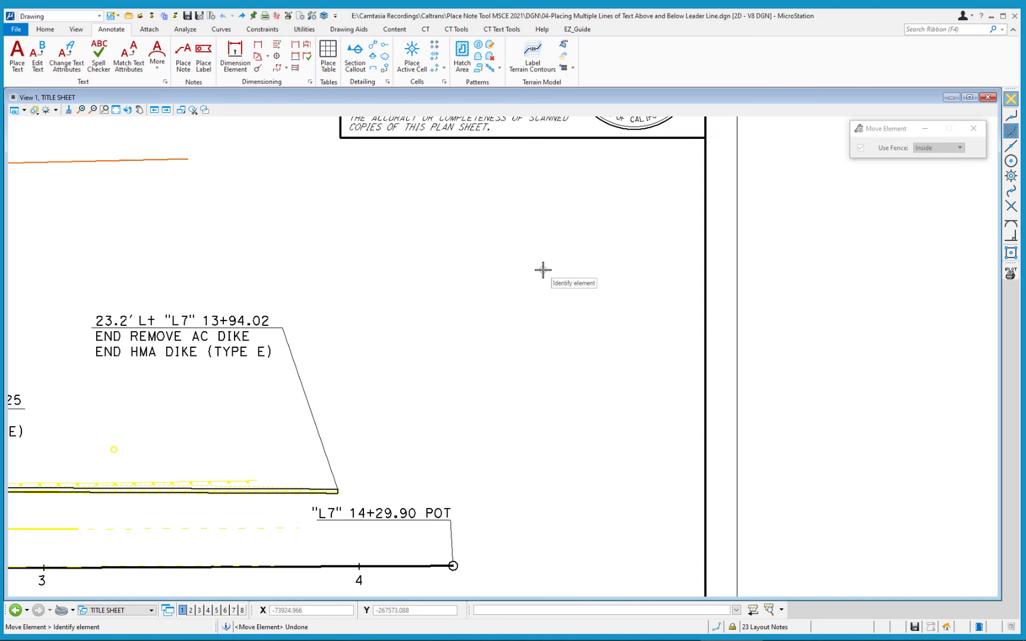
pyautogui.click(128, 17)
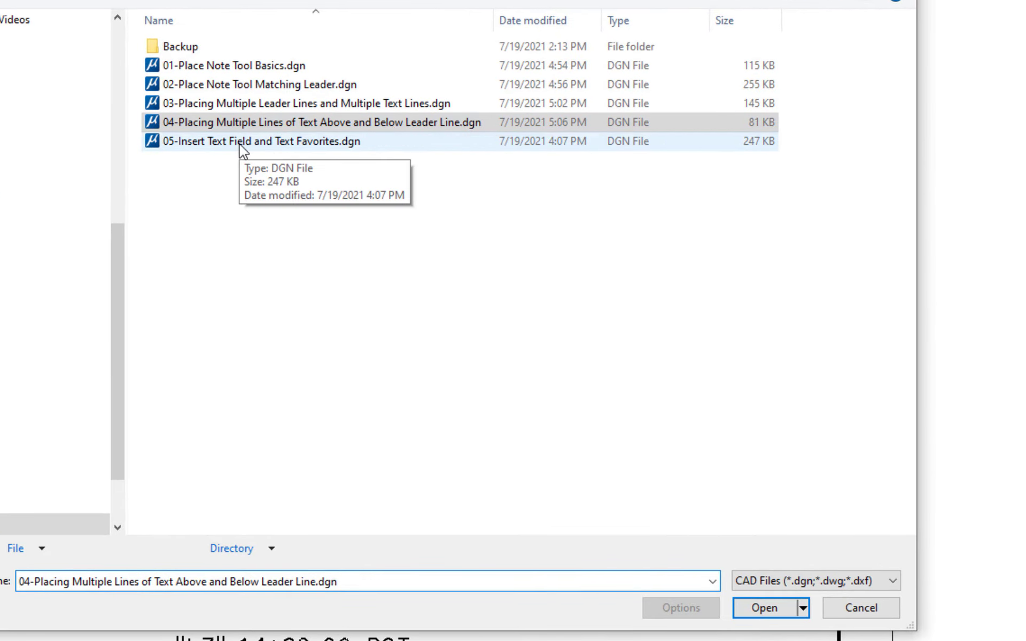
pyautogui.doubleClick(240, 143)
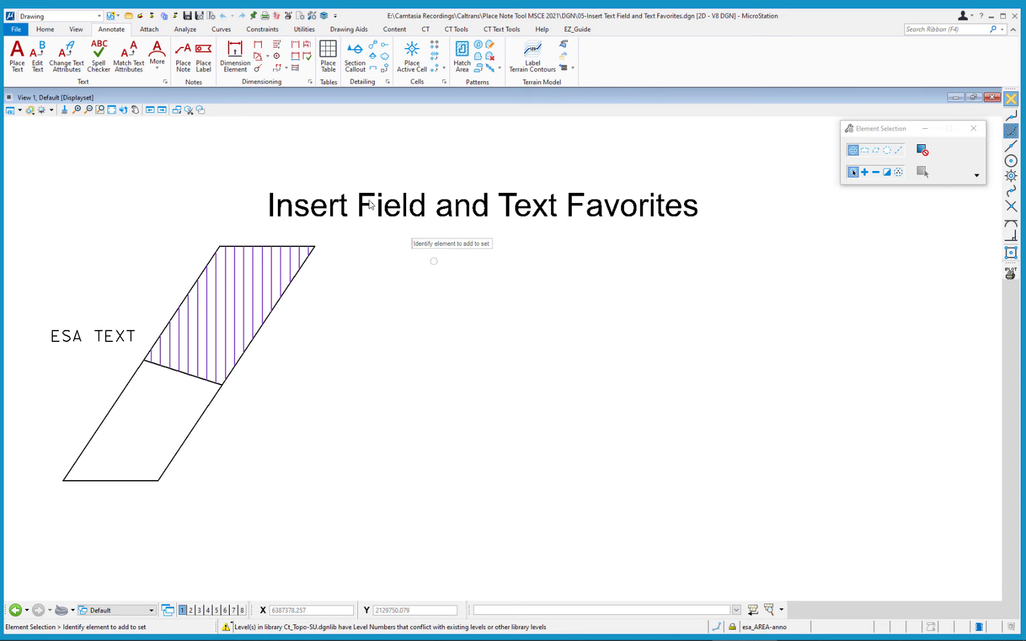
# Start a new note and insert a field of type Element Properties based on the lower unhatched shape
pyautogui.click(184, 60)
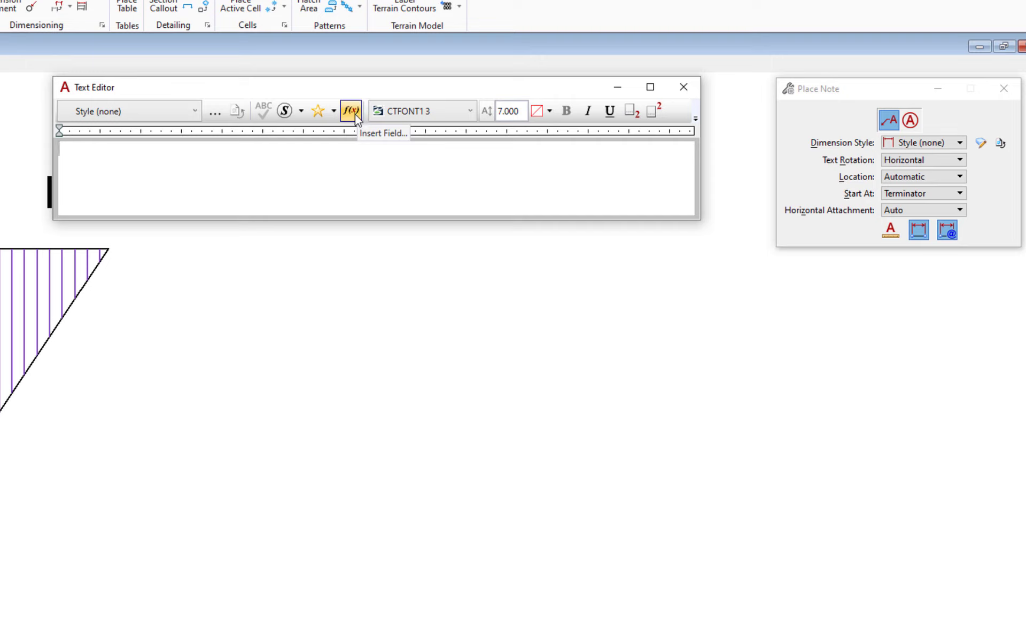
pyautogui.click(352, 115)
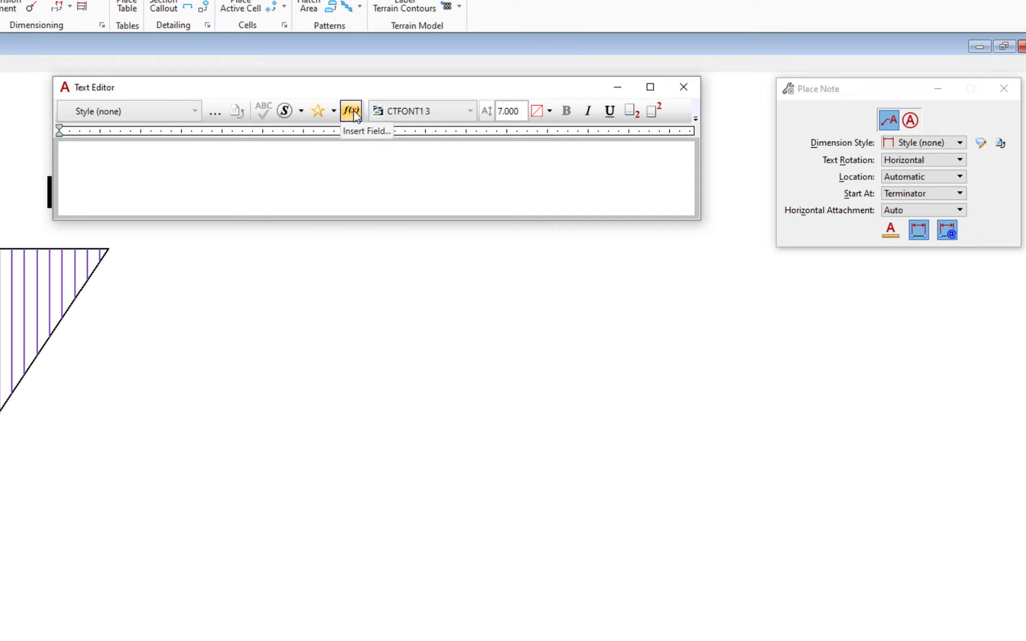
pyautogui.click(353, 112)
pyautogui.moveTo(374, 131); pyautogui.dragTo(429, 254)
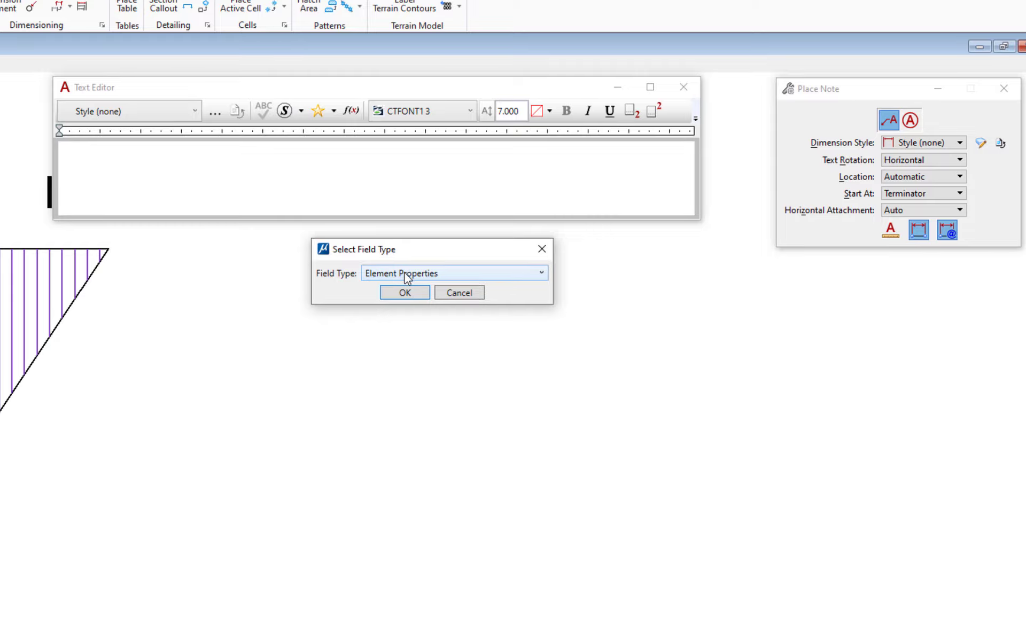
pyautogui.click(405, 293)
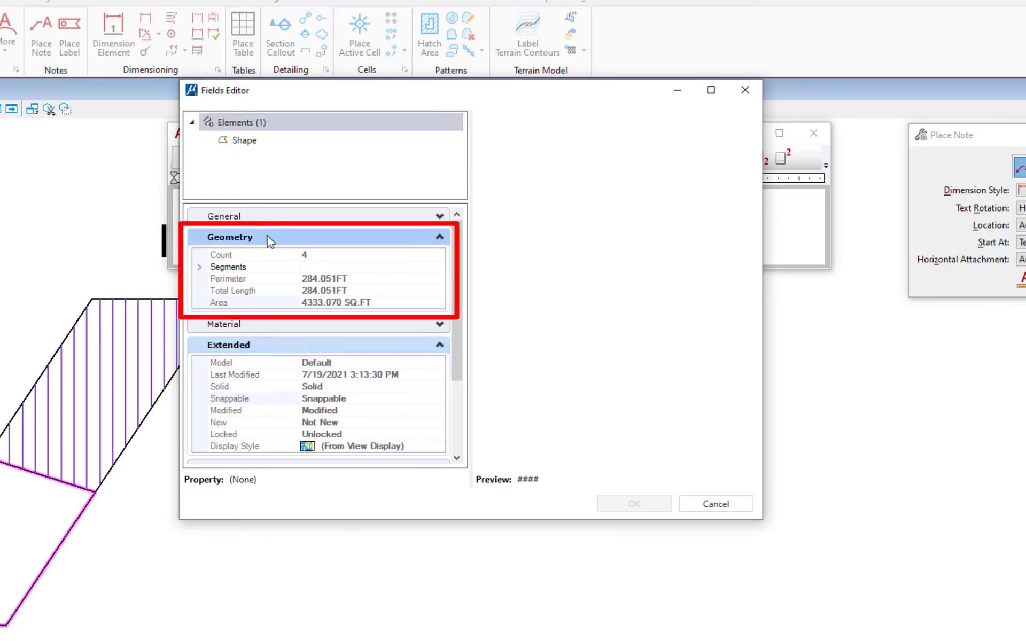
# Use the shape's Area property as the field and place the note to the southeast, with its leader on the shape's right edge
pyautogui.click(222, 306)
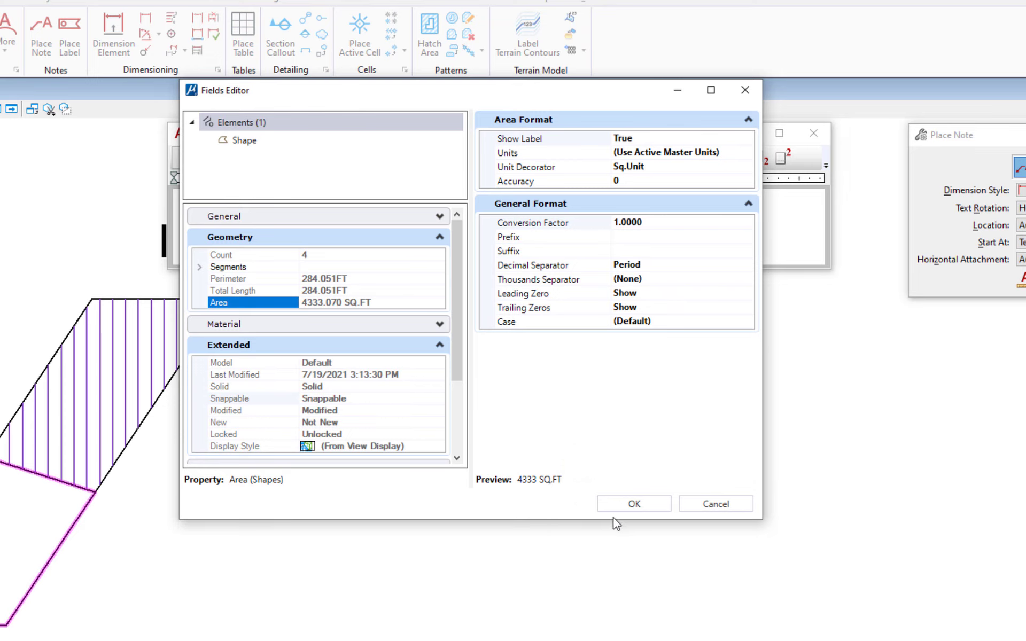
pyautogui.click(638, 505)
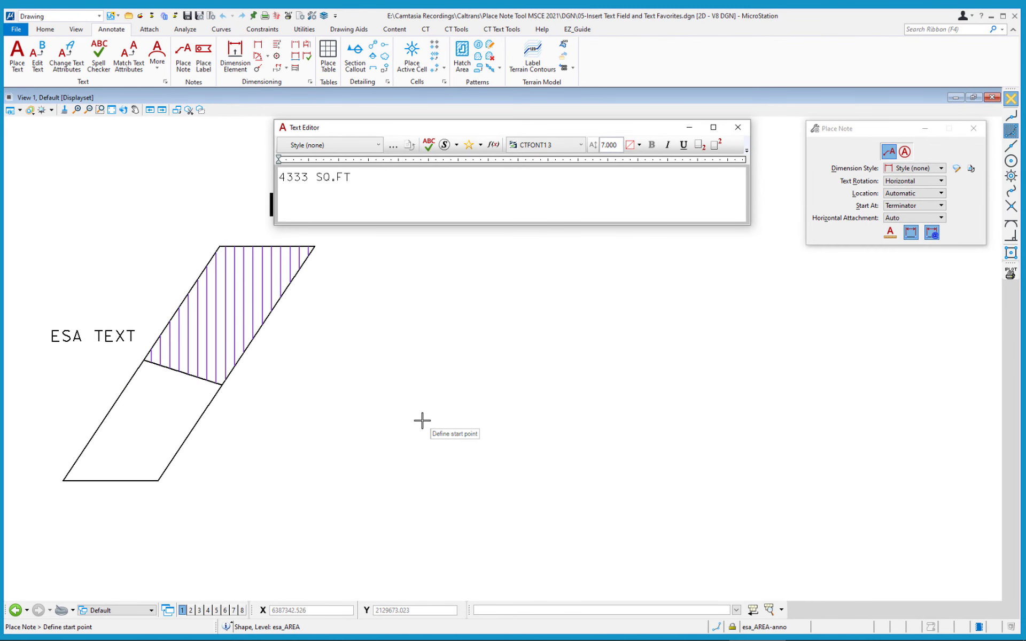
pyautogui.click(191, 432)
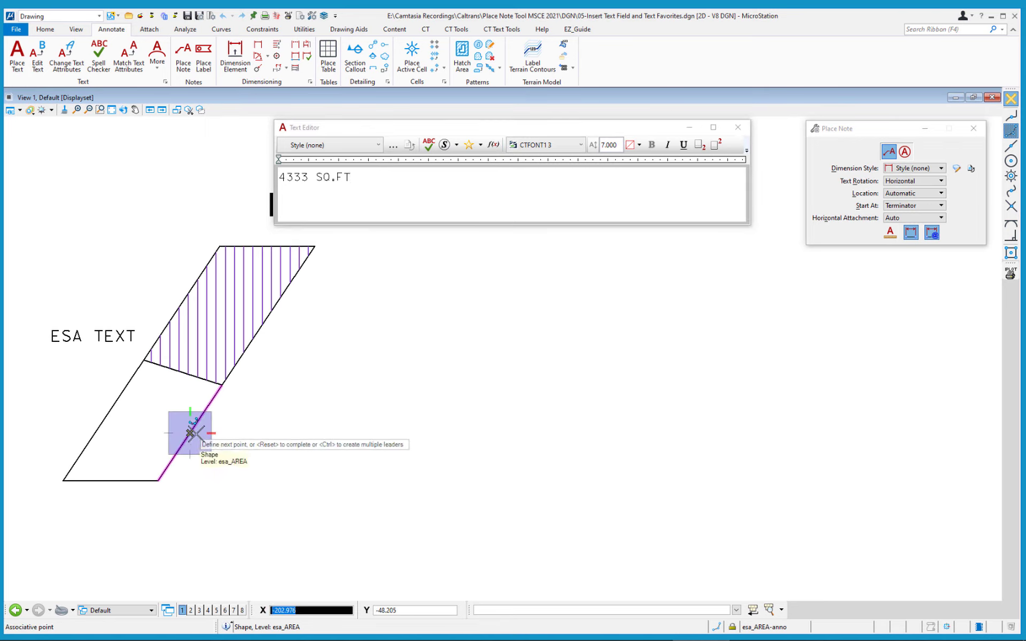
pyautogui.click(262, 477)
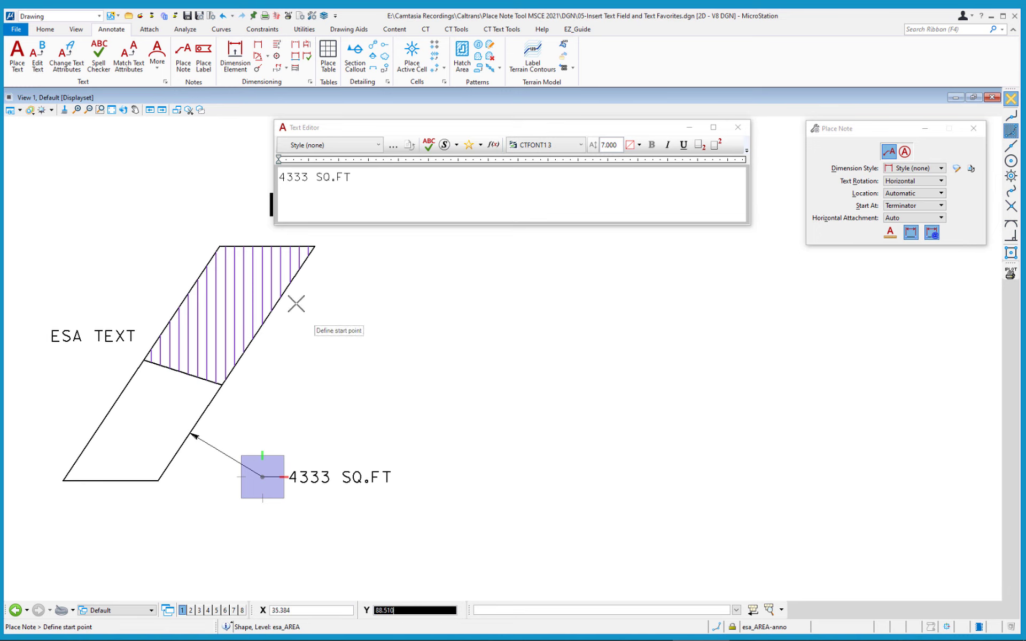
# Use Modify Element to move the lower unhatched shape's southeast corner to the southwest and its southwest corner inward to the northeast
pyautogui.click(45, 29)
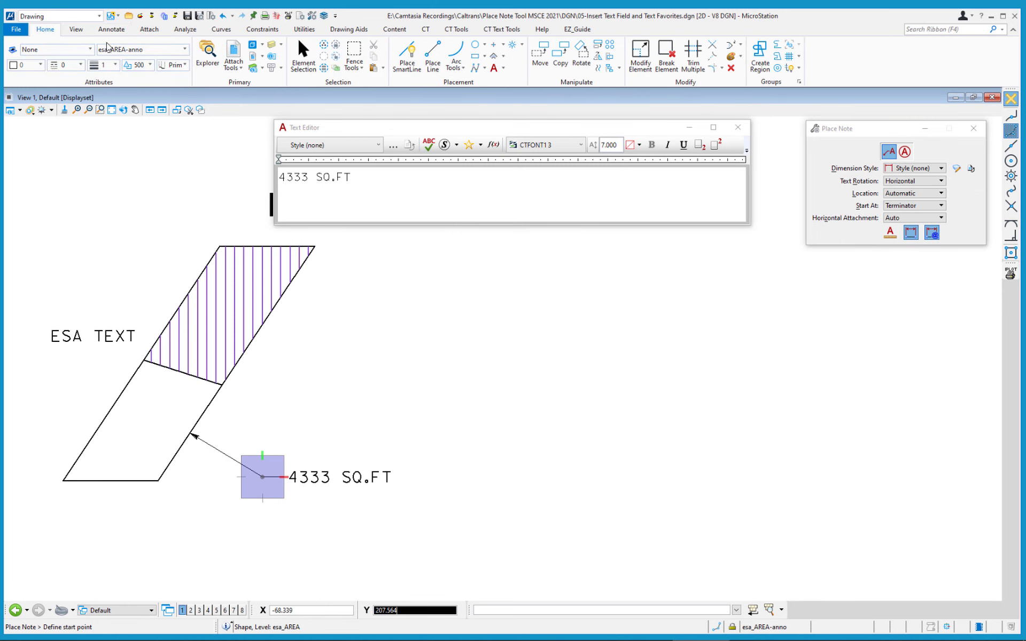
pyautogui.click(641, 55)
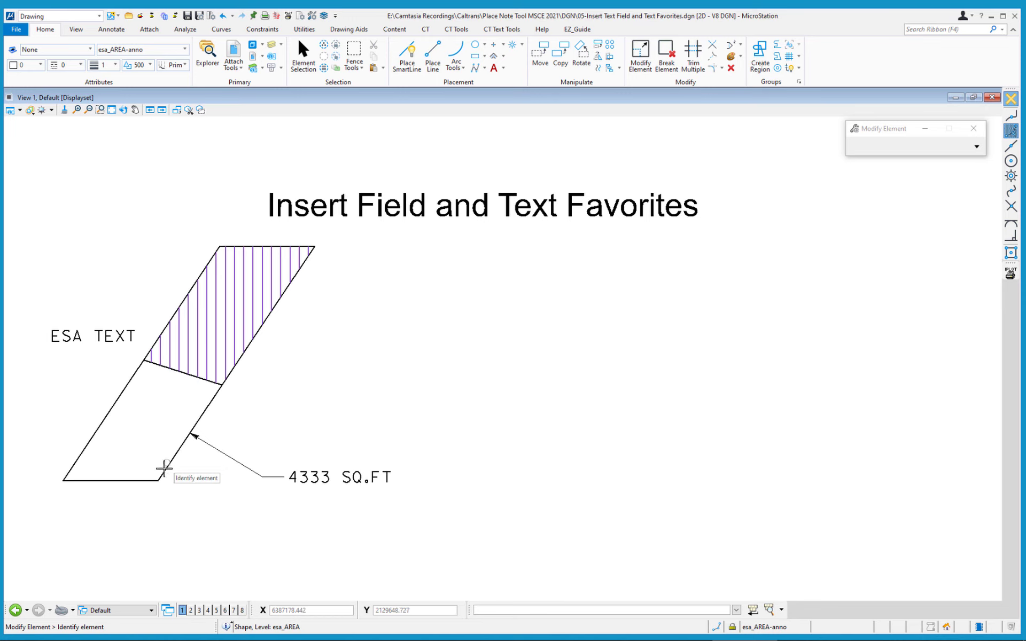
pyautogui.click(160, 480)
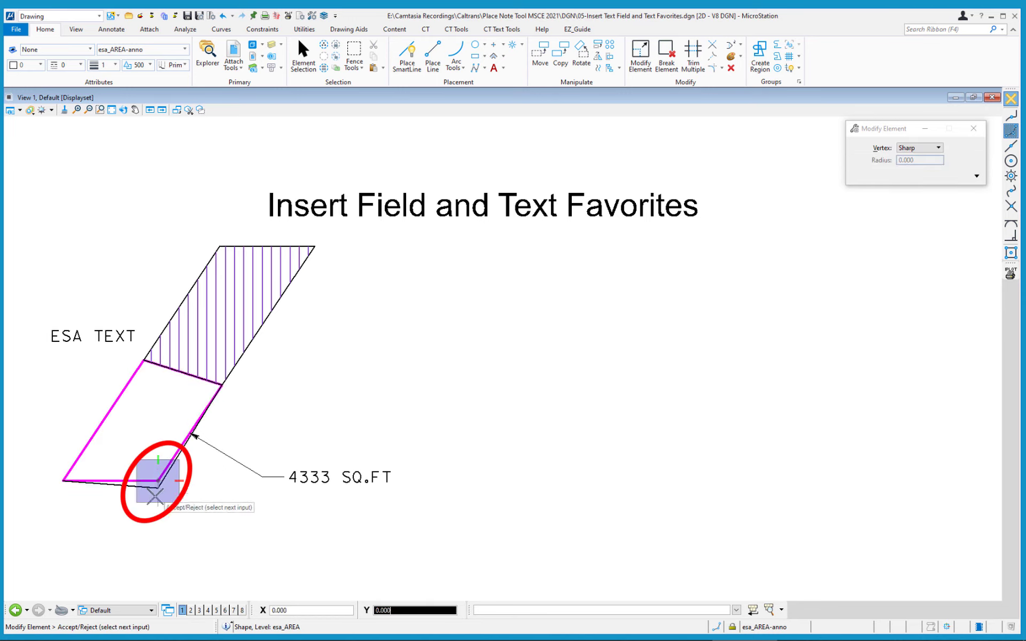
pyautogui.click(128, 533)
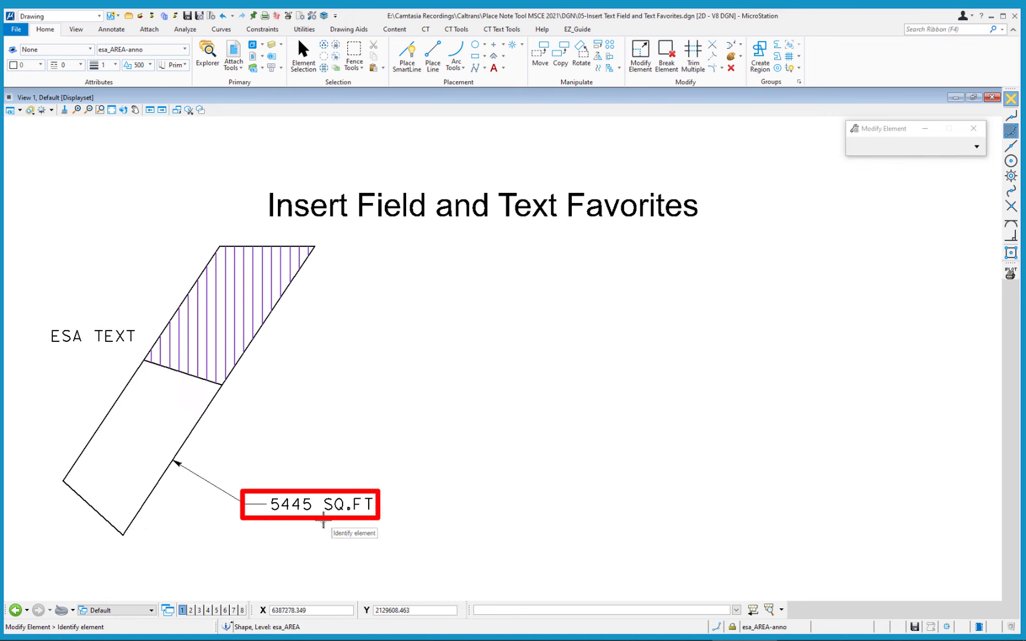
pyautogui.click(63, 481)
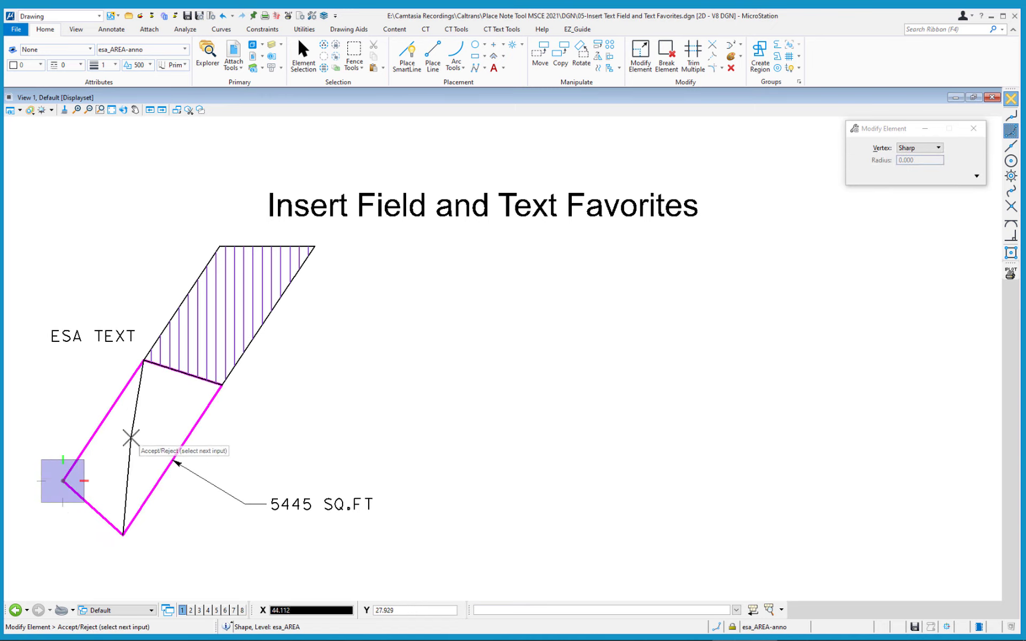
pyautogui.click(130, 440)
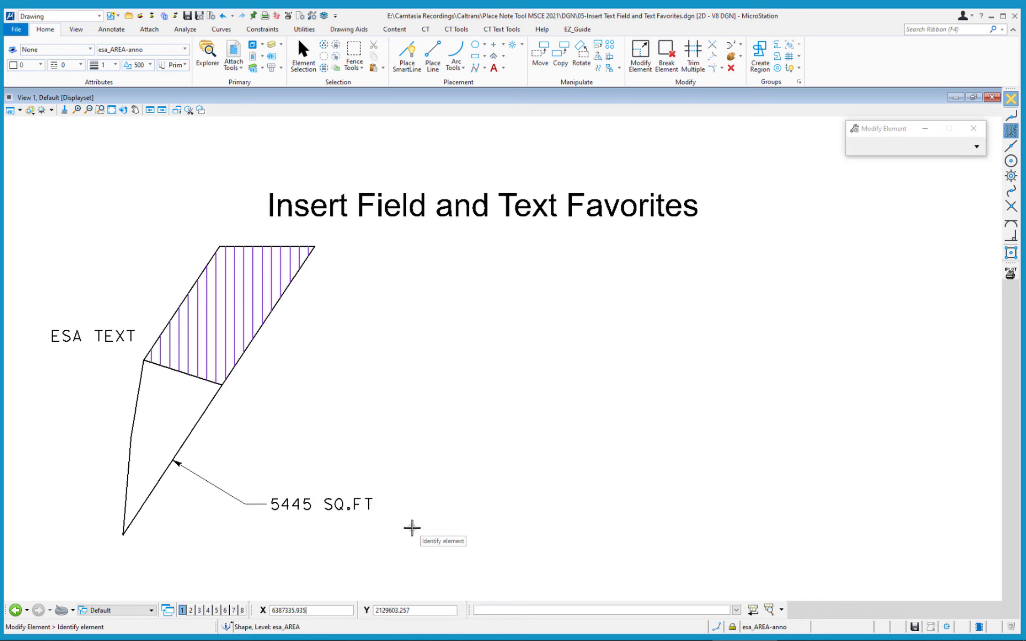
# Run the key-in "field update all file" from the expanded key-in window's history, and dock the window again
pyautogui.press('Return')
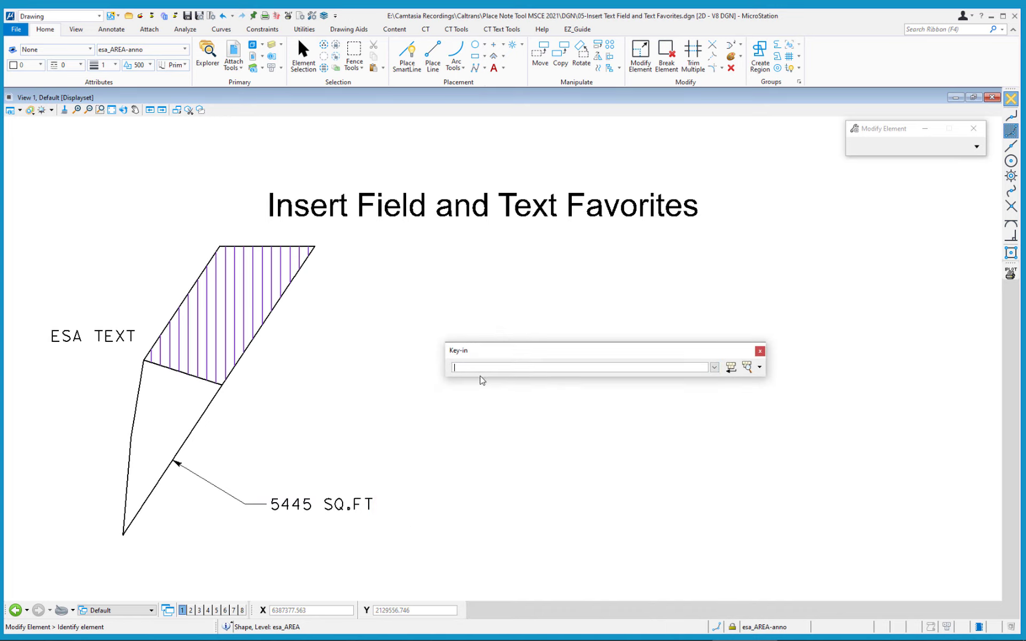
pyautogui.moveTo(479, 379); pyautogui.dragTo(479, 514)
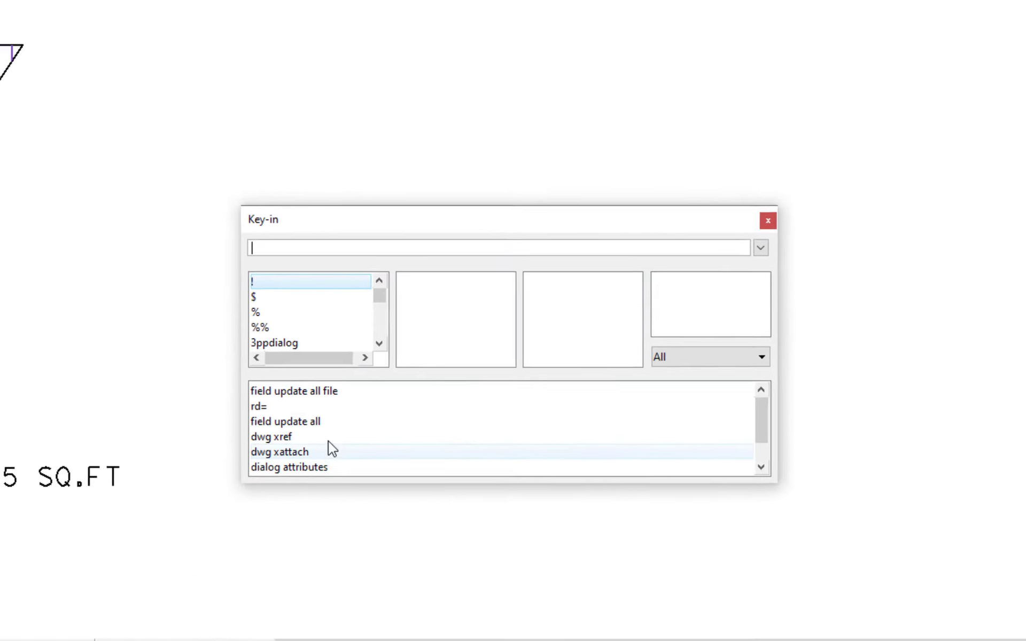
pyautogui.click(282, 387)
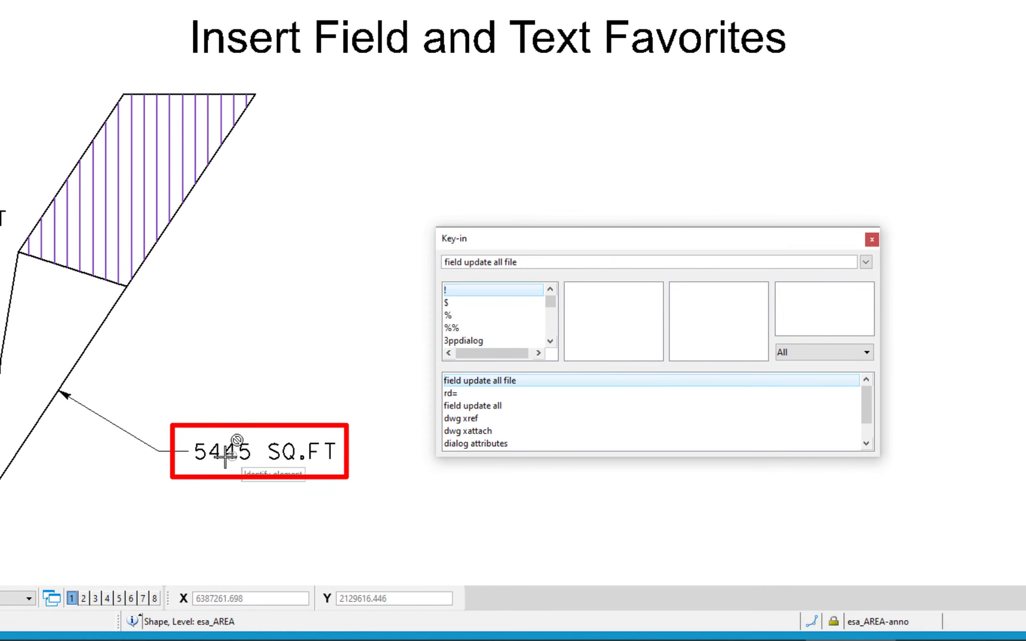
pyautogui.doubleClick(492, 381)
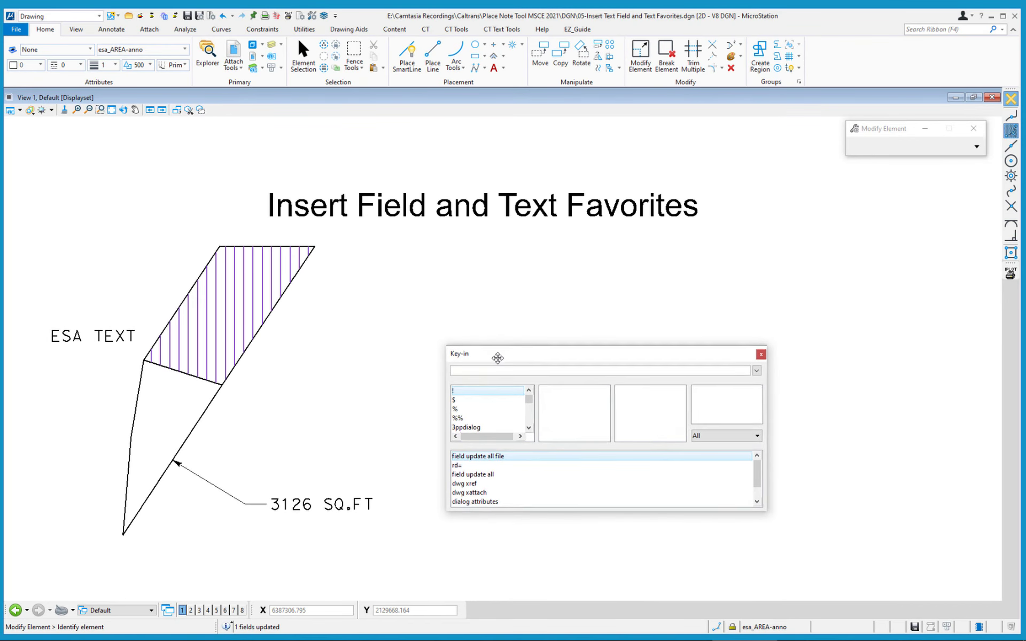
pyautogui.moveTo(497, 353); pyautogui.dragTo(529, 611)
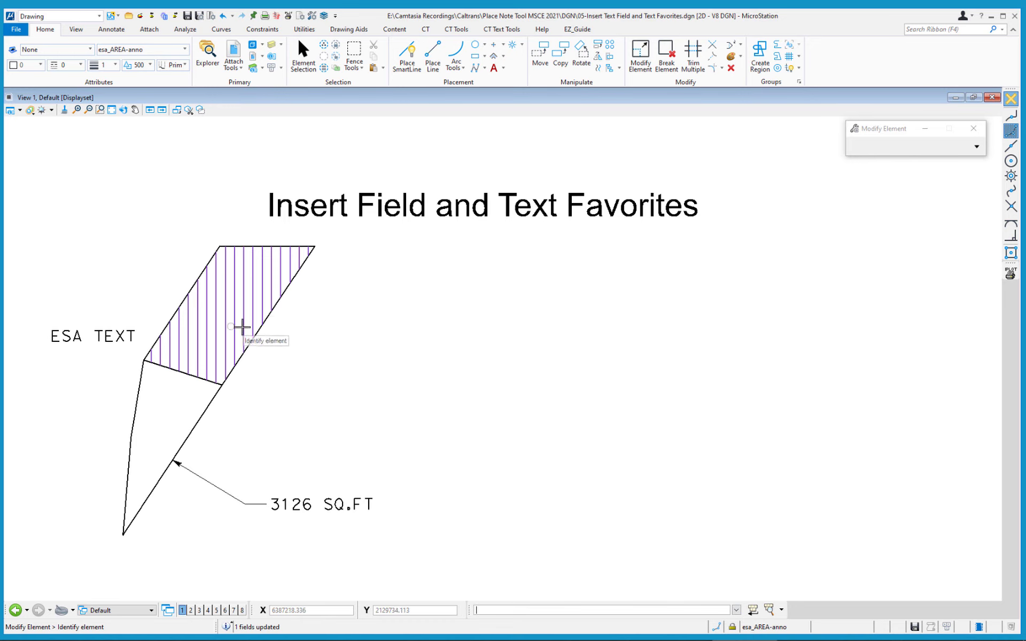
# Select the hatch pattern in the upper shape, examine the area in its element properties, and clear the selection
pyautogui.rightClick(331, 288)
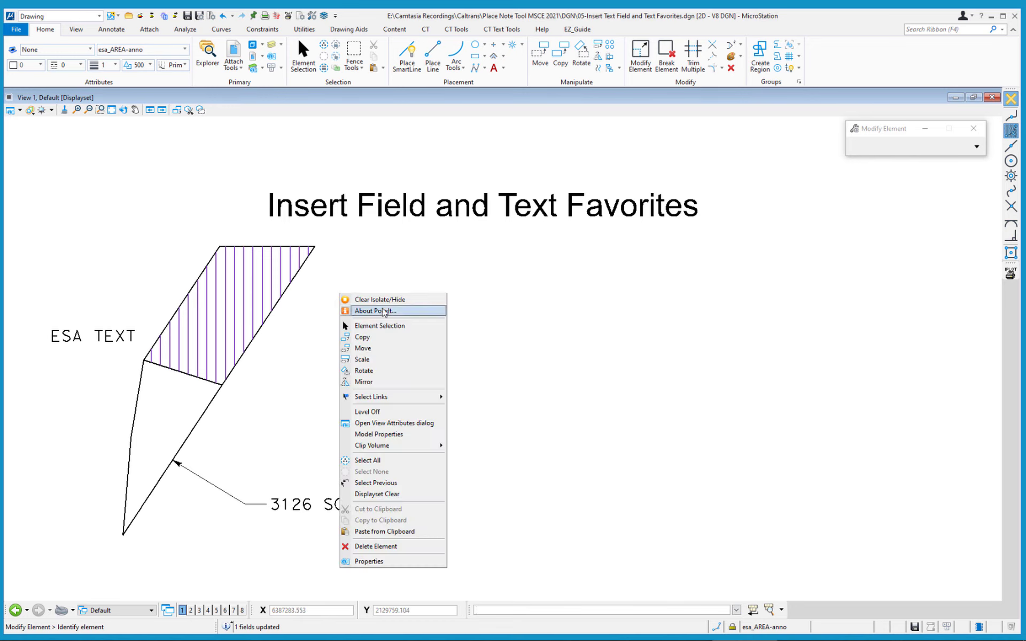
pyautogui.click(367, 325)
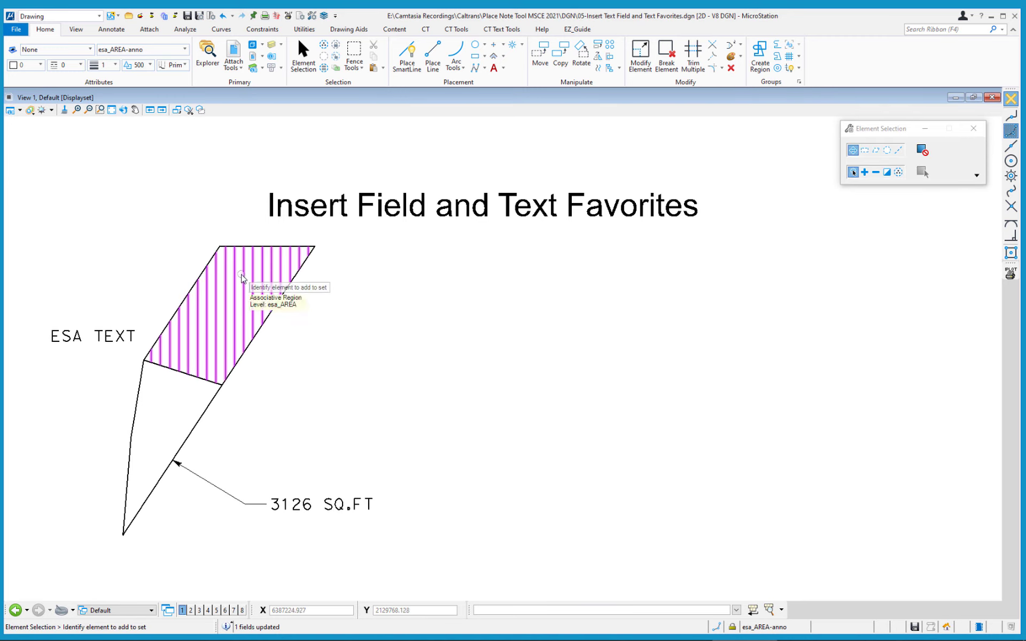
pyautogui.click(244, 278)
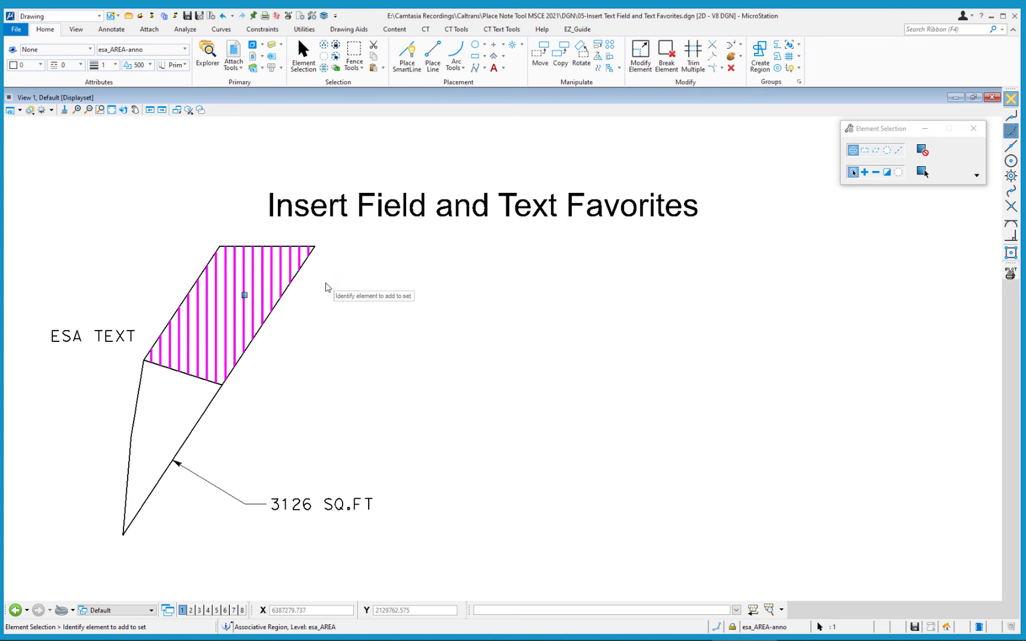
pyautogui.rightClick(331, 286)
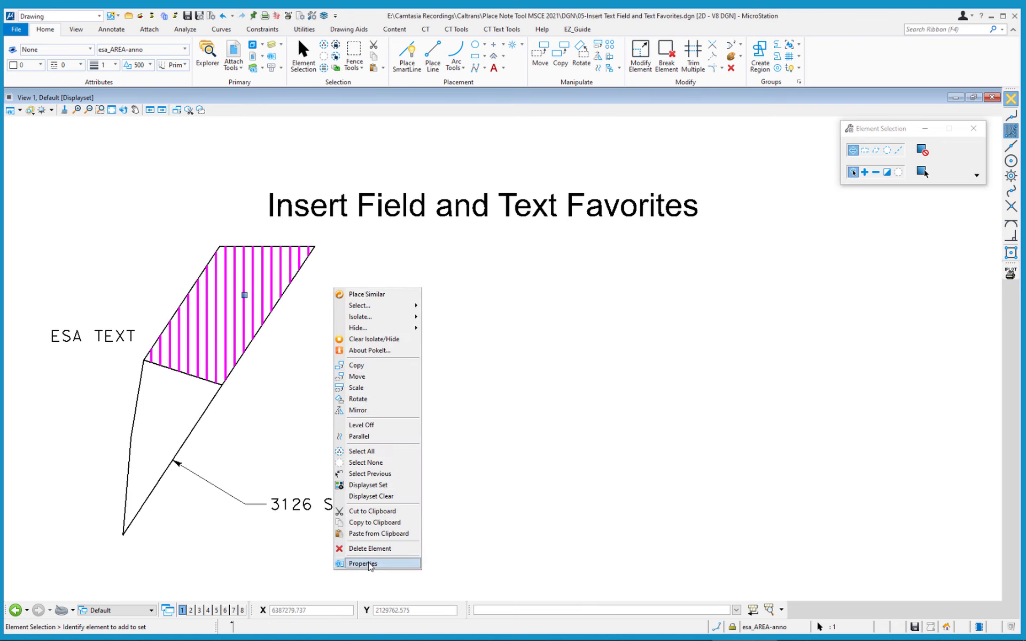
pyautogui.click(369, 564)
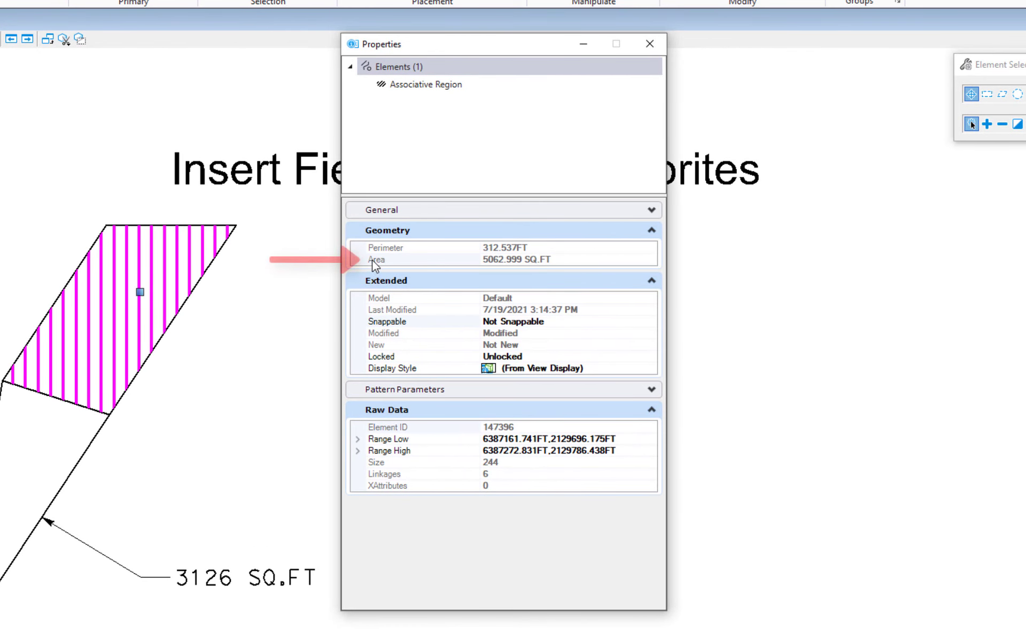
pyautogui.click(406, 85)
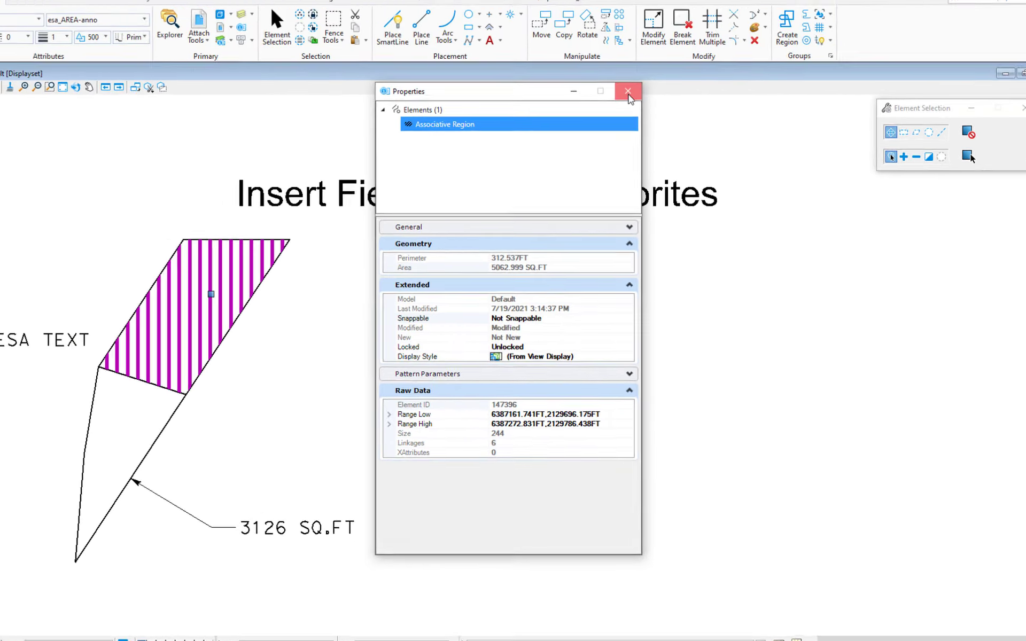
pyautogui.click(650, 43)
pyautogui.click(351, 292)
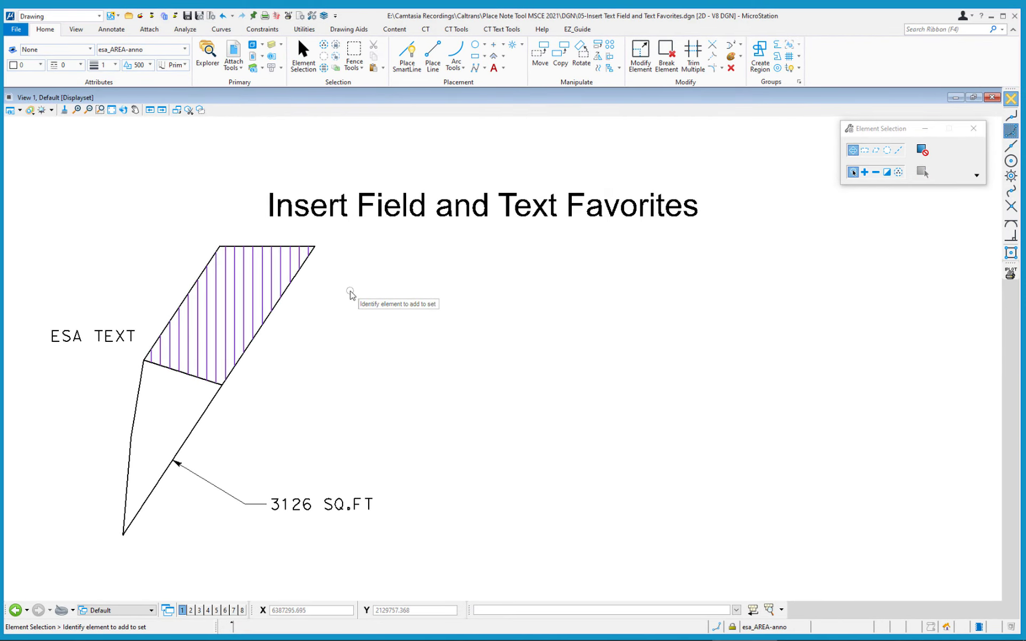
# Start a new note and insert a field of type Element Properties based on the upper shape's hatch pattern
pyautogui.click(111, 30)
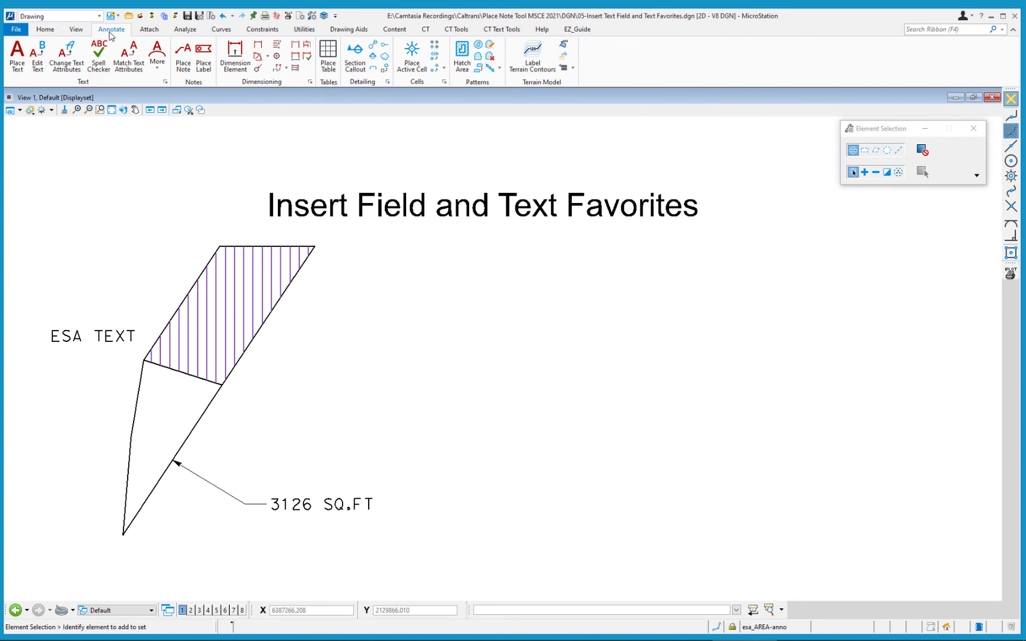
pyautogui.click(184, 58)
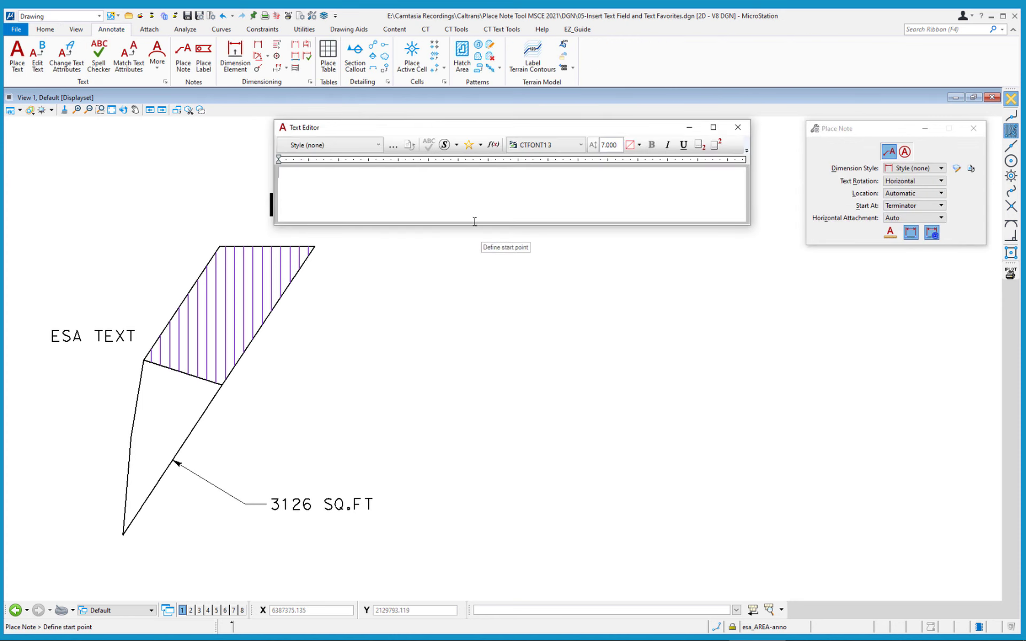
pyautogui.click(493, 144)
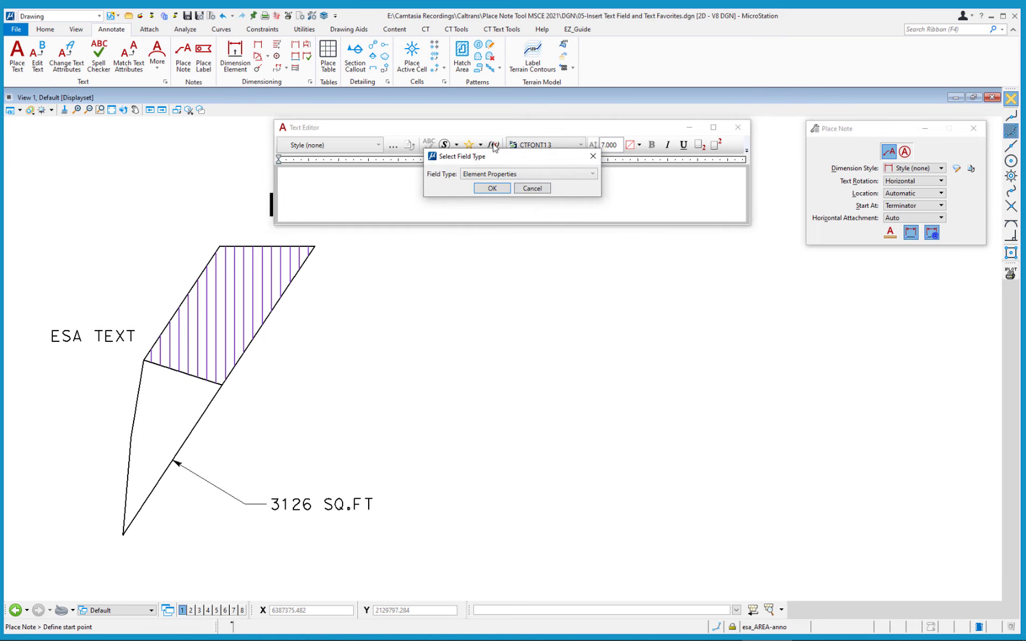
pyautogui.click(492, 188)
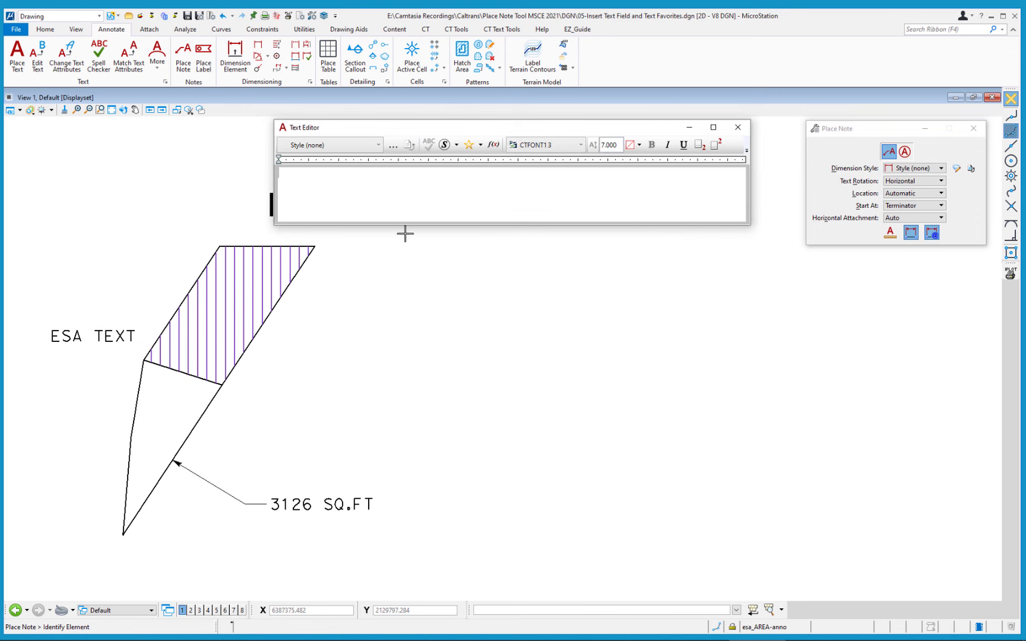
pyautogui.click(244, 295)
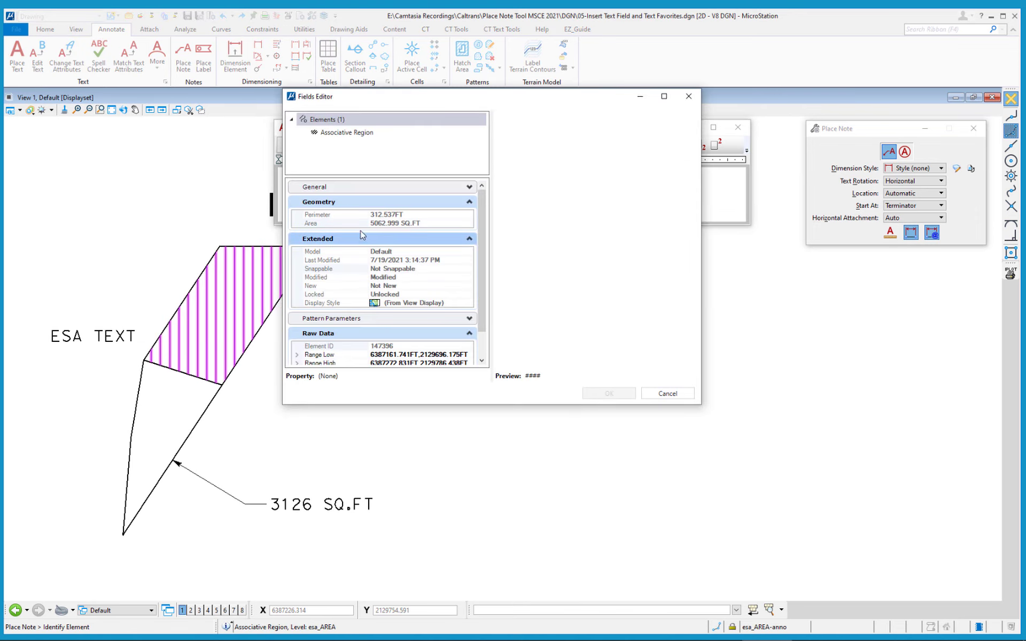
# Use the hatch region's Area property as the field and place the note to the southeast, with its leader ending inside the hatching
pyautogui.click(325, 223)
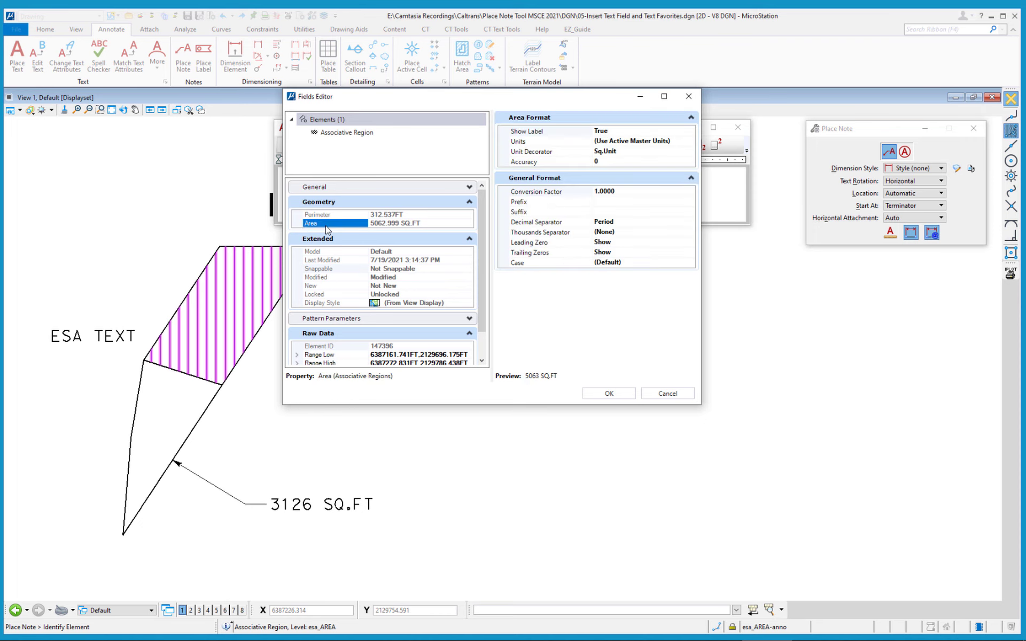
pyautogui.click(609, 394)
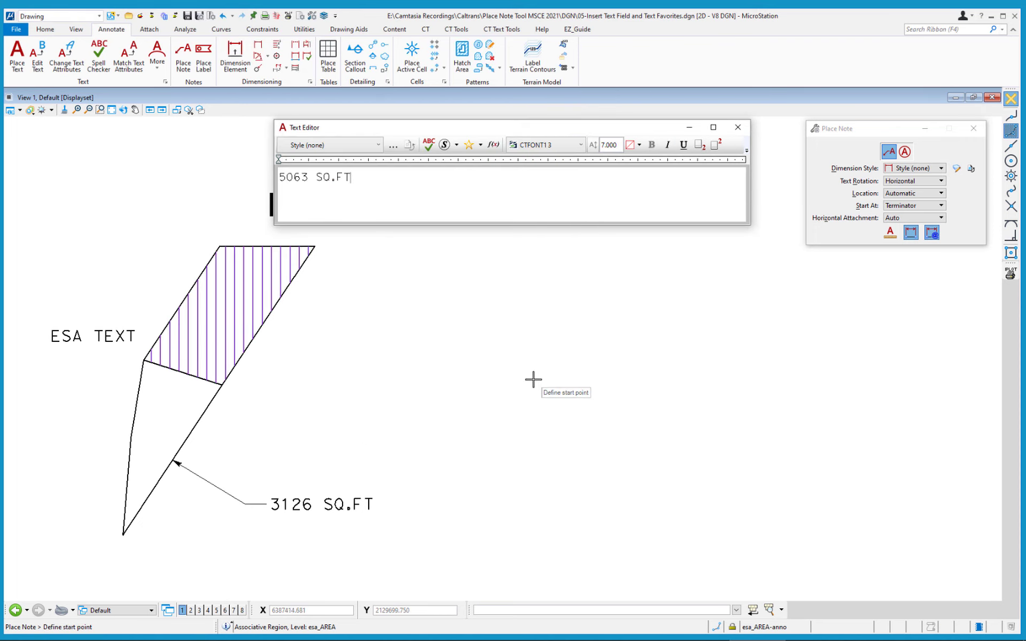
pyautogui.click(235, 306)
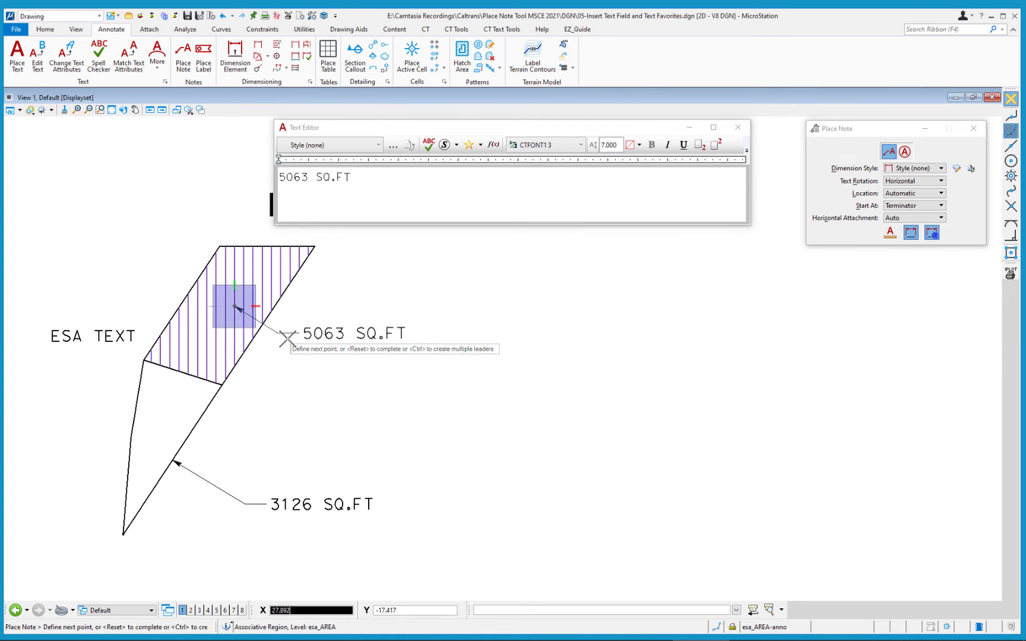
pyautogui.click(350, 372)
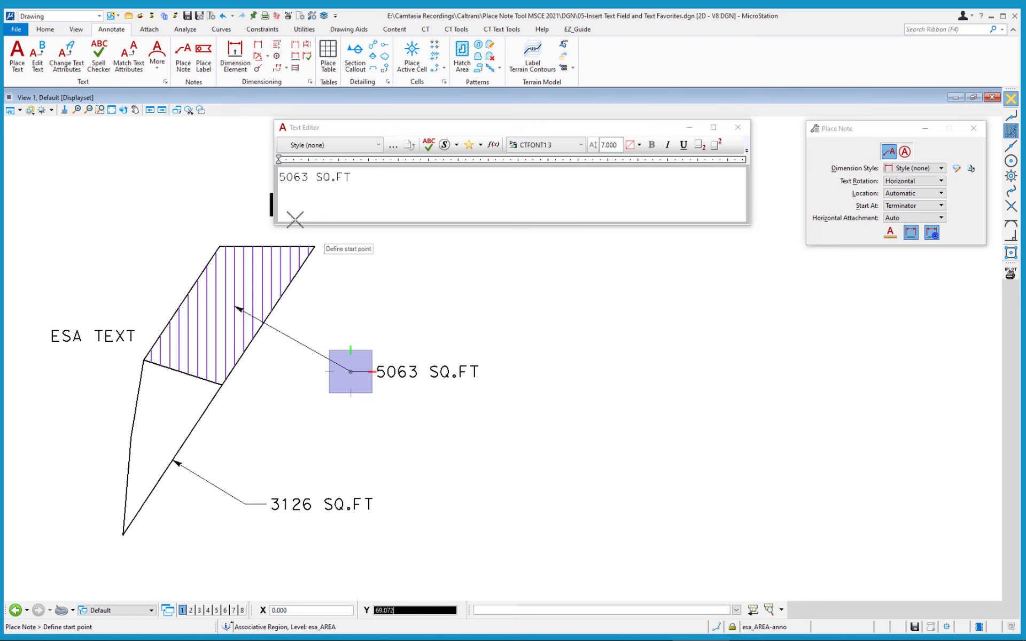
# Use Modify Element to stretch the hatched shape's northeast corner horizontally farther east
pyautogui.click(46, 31)
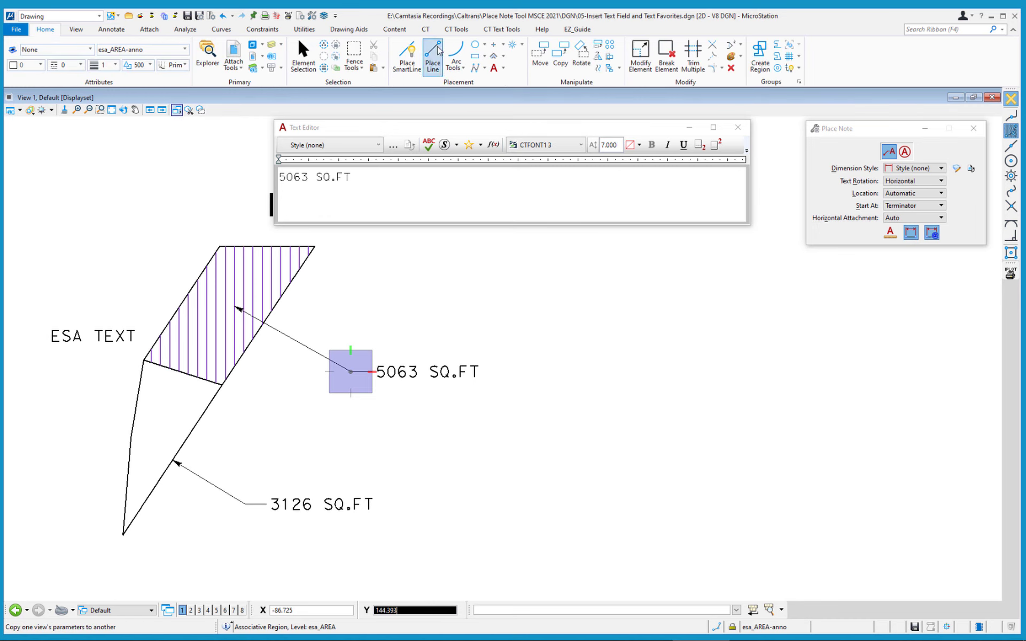
pyautogui.click(641, 54)
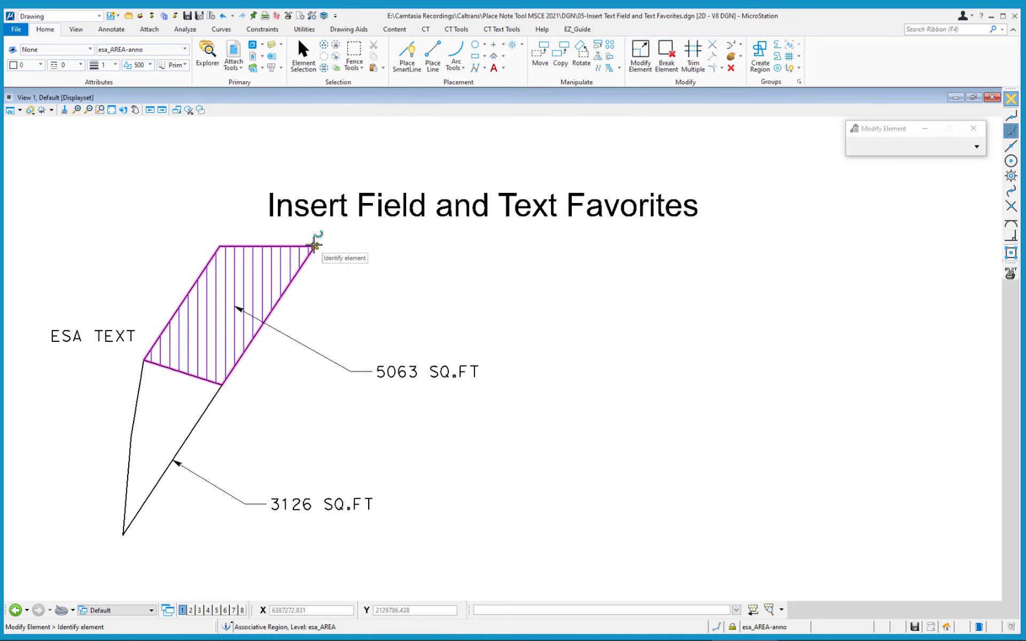
pyautogui.click(314, 245)
pyautogui.click(412, 246)
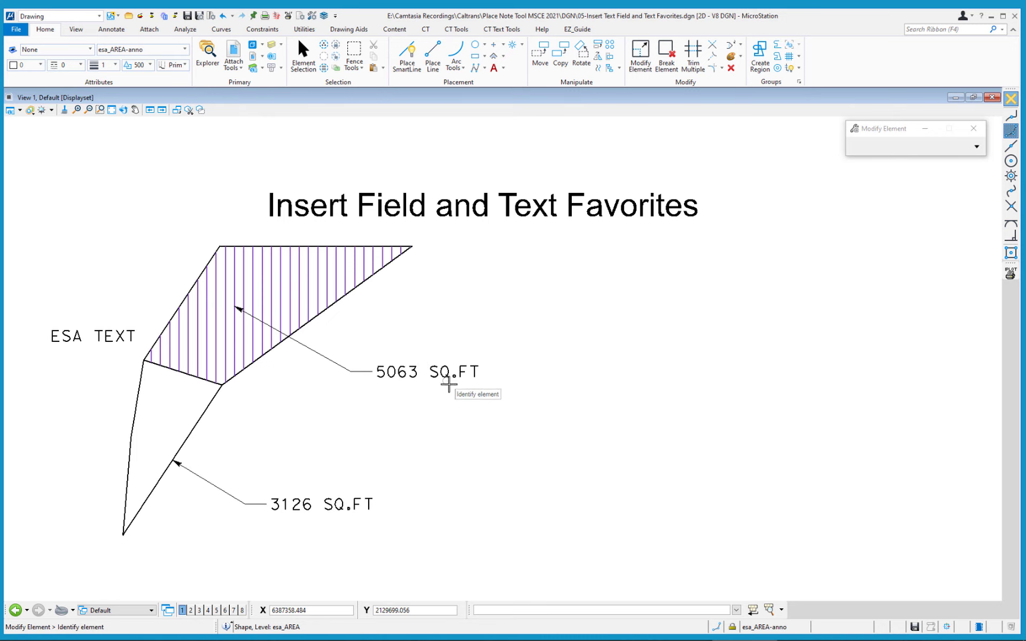
# Update the note fields with the key-in "field update all file"
pyautogui.click(490, 615)
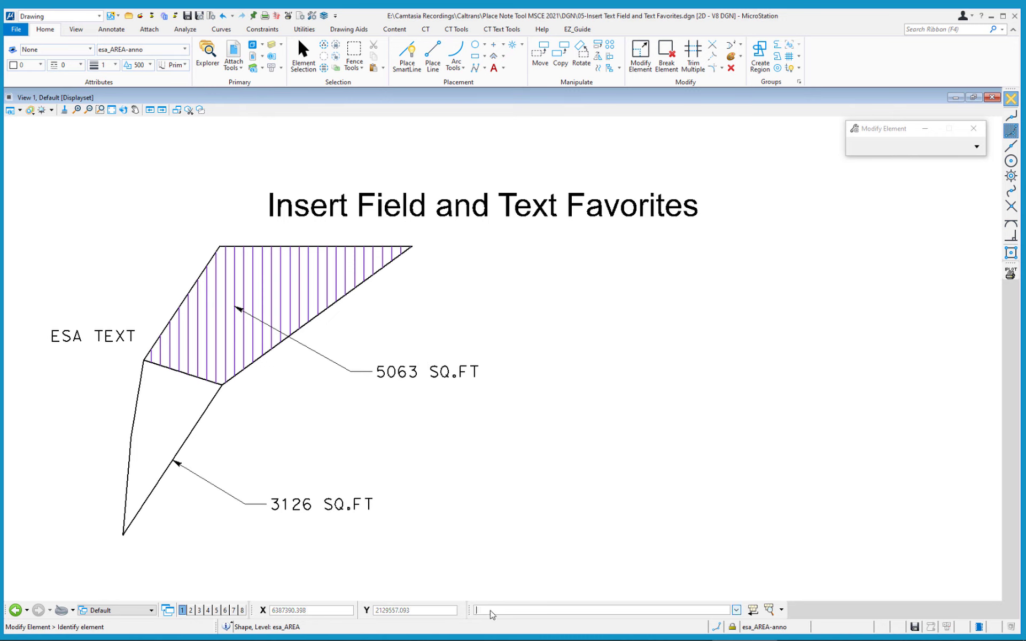
pyautogui.write('field update all file')
pyautogui.press('Return')
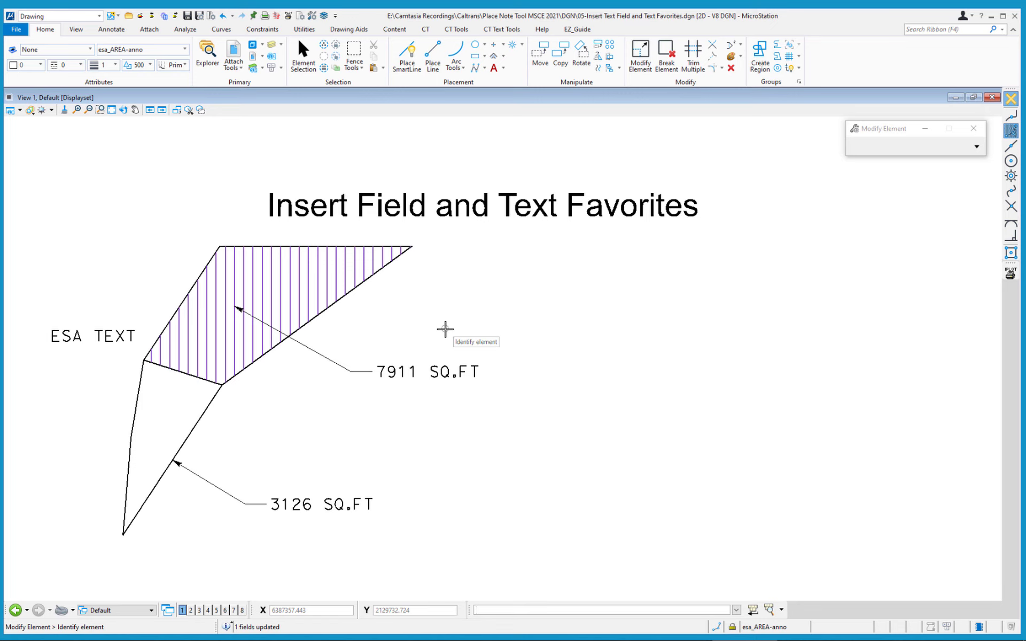
# Undo all changes in the drawing and bring up the annotation tools
pyautogui.click(232, 15)
pyautogui.click(243, 45)
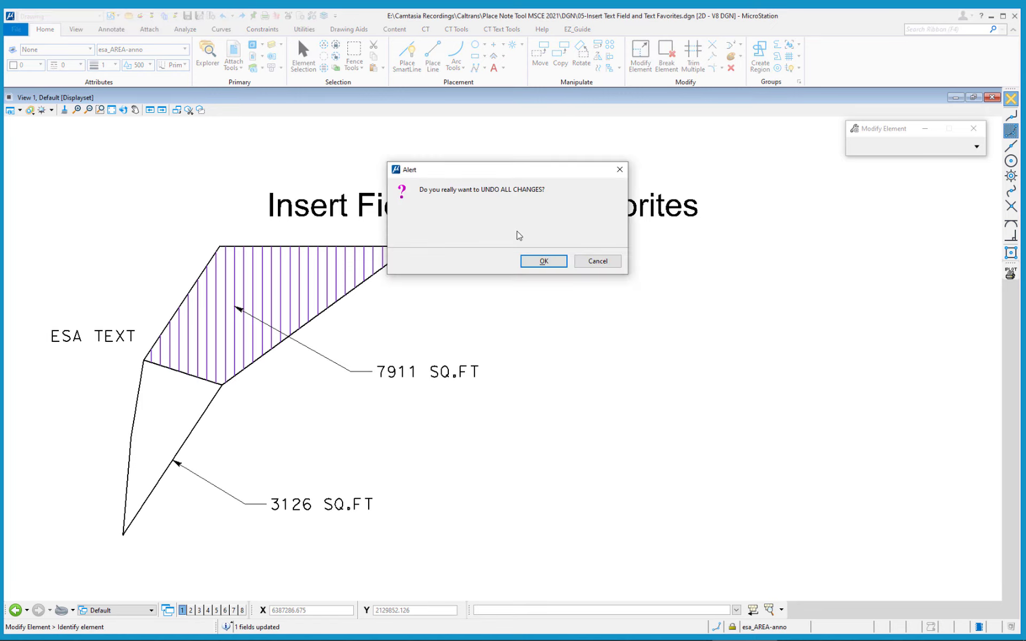
pyautogui.click(543, 261)
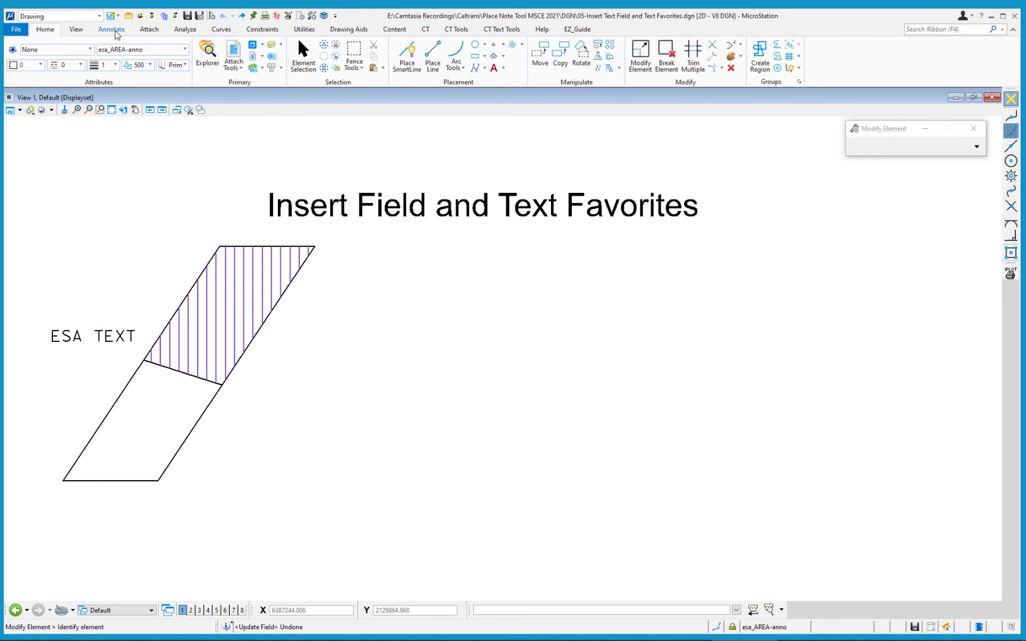
pyautogui.click(113, 30)
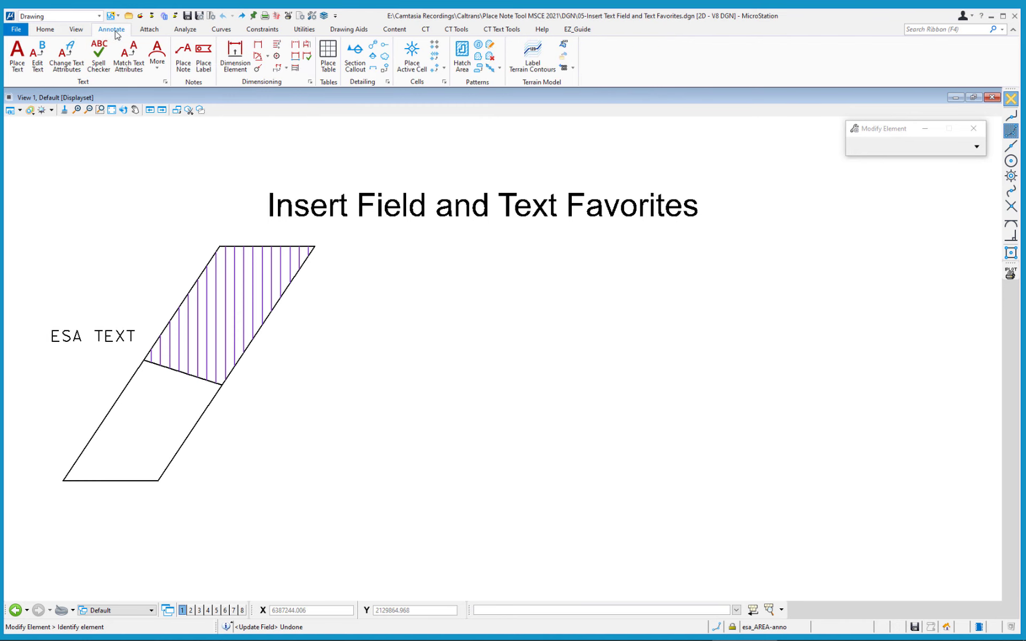
# Start the Place Note tool and view the available text favorites in its text editor
pyautogui.click(182, 67)
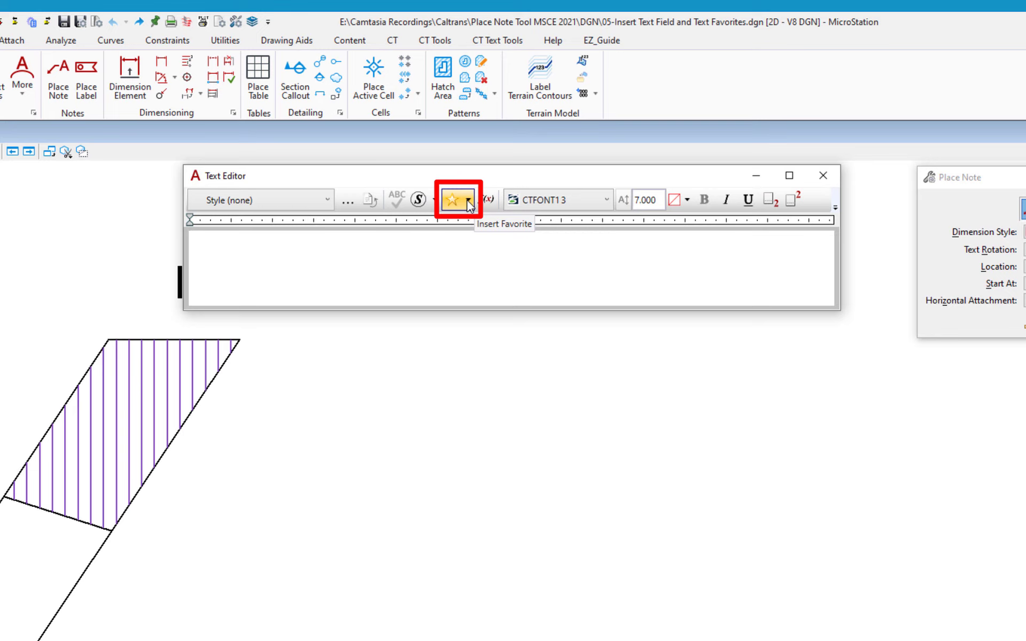
pyautogui.click(468, 202)
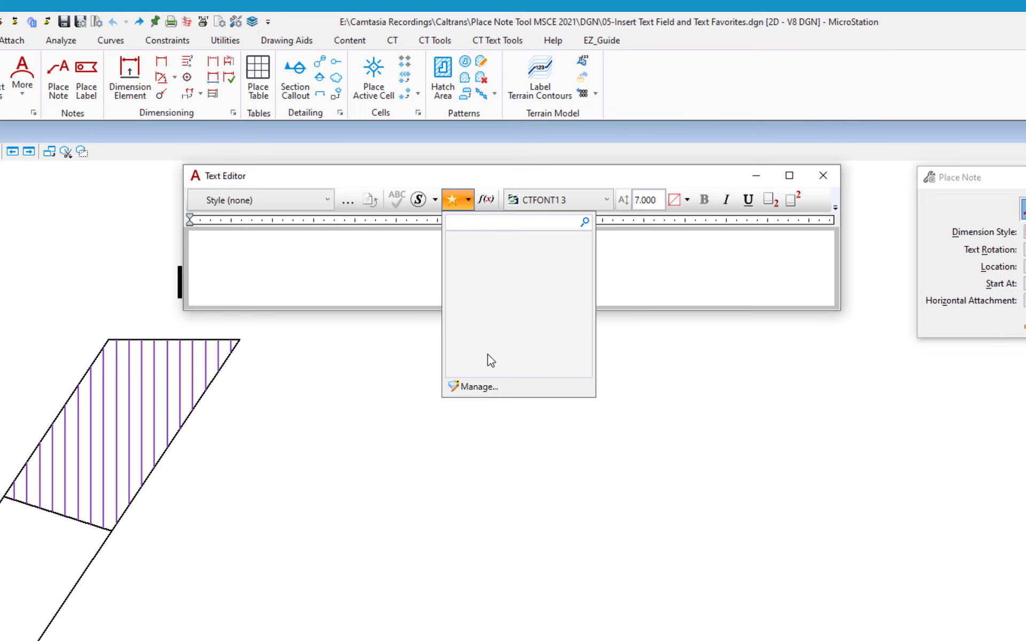
pyautogui.click(365, 409)
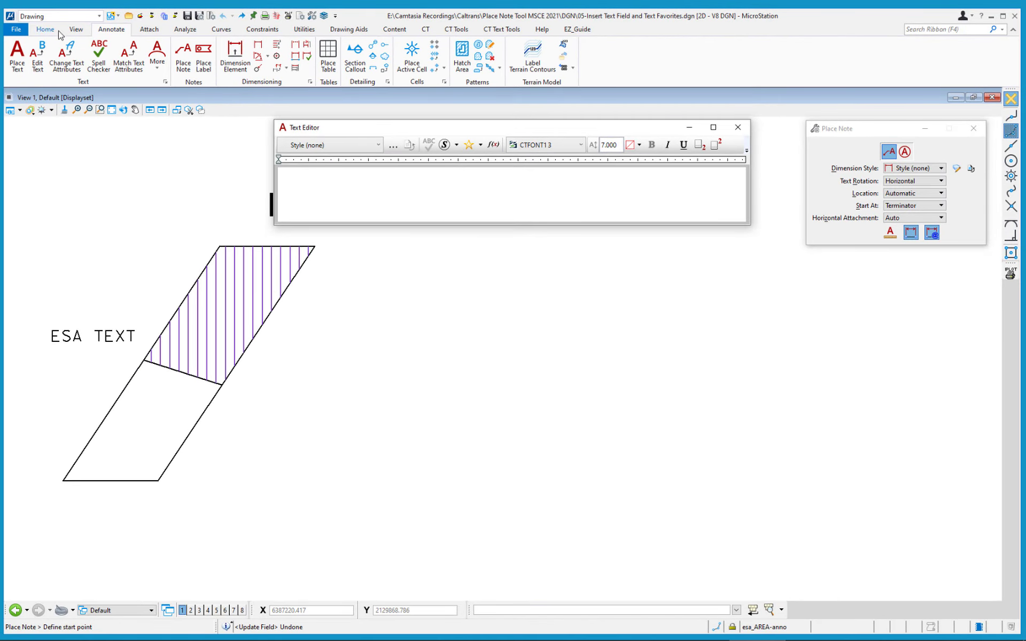
# Create a new file named Text Favs.DGNLIB in the dgnlib folder of the personal user directory under D:\USERS
pyautogui.click(16, 29)
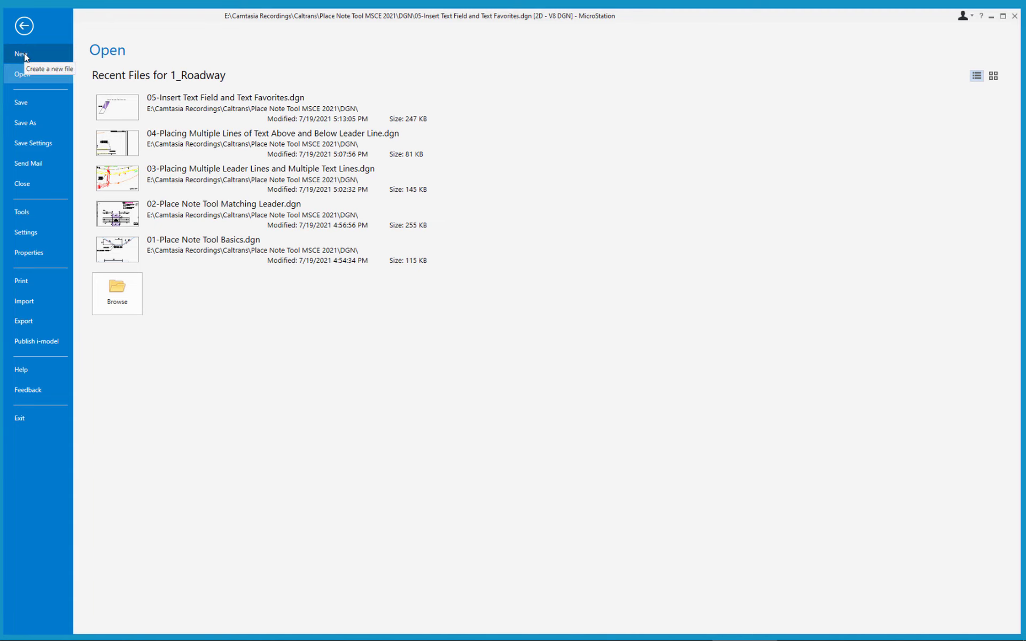
pyautogui.click(24, 54)
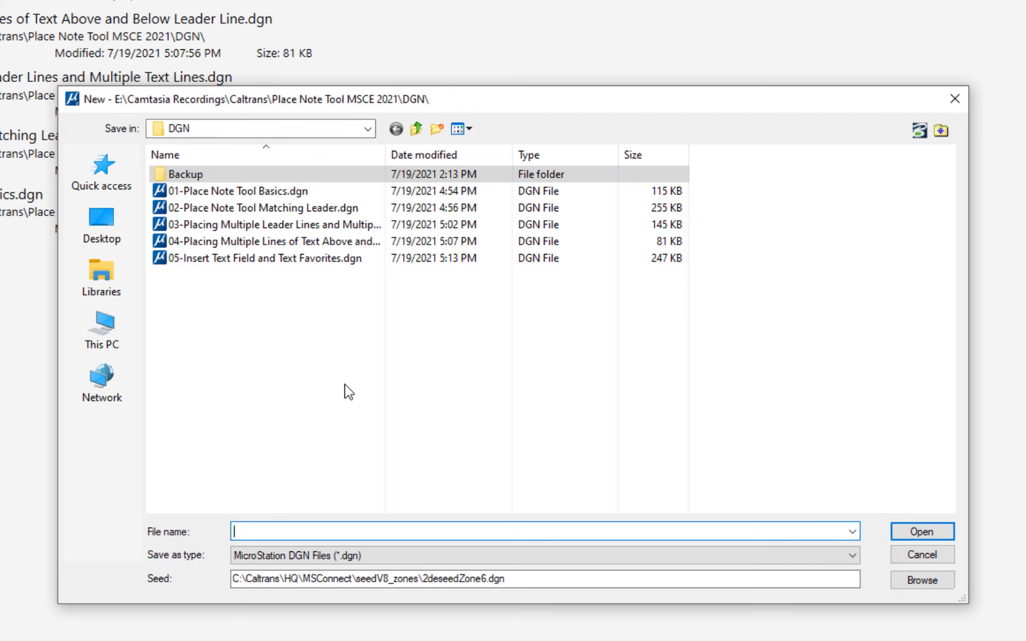
pyautogui.click(111, 338)
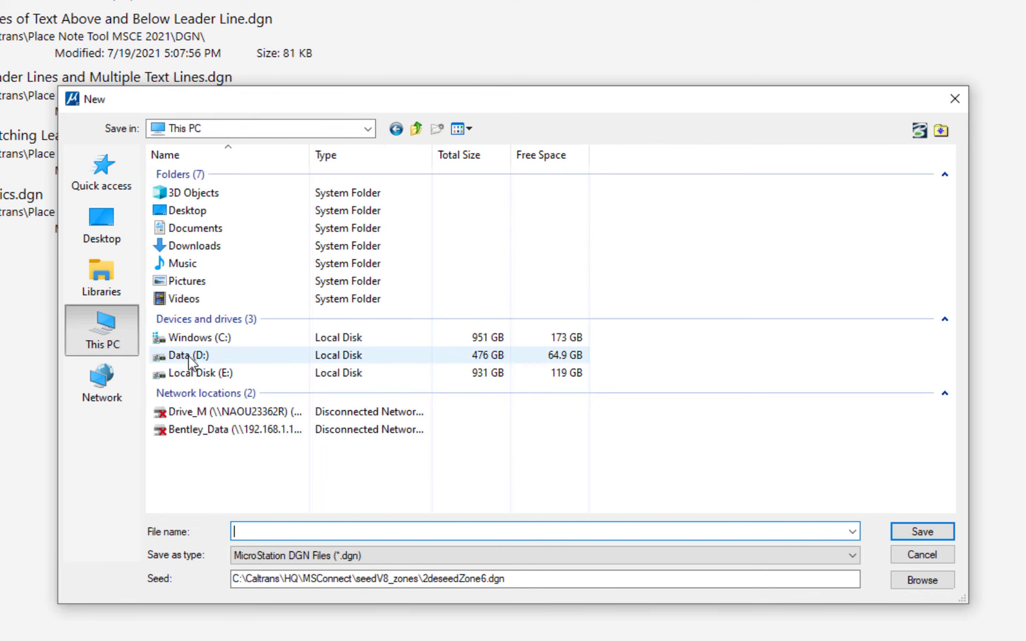
pyautogui.doubleClick(191, 358)
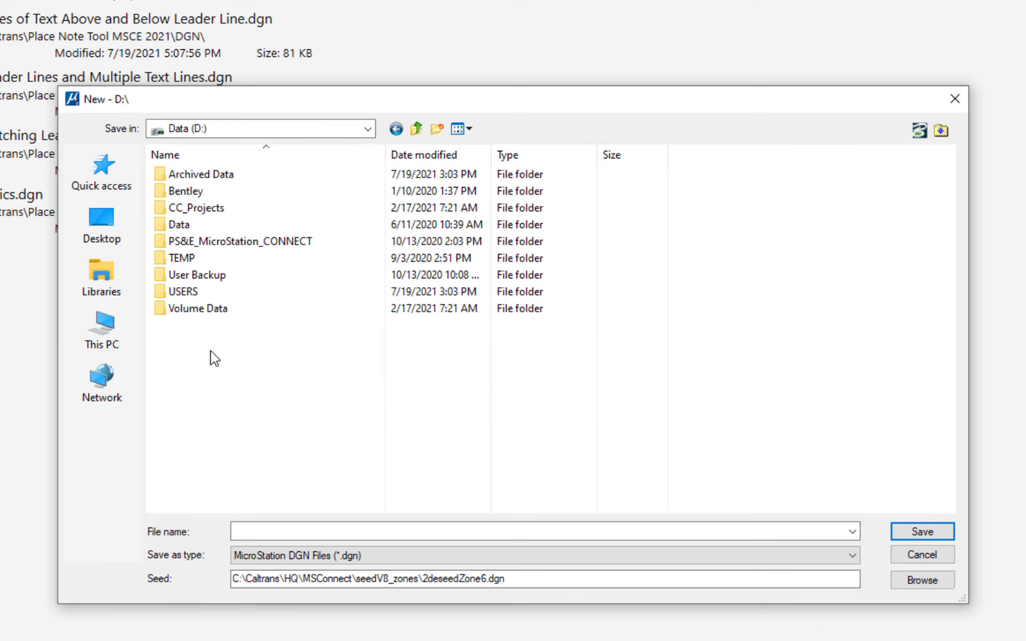
pyautogui.doubleClick(179, 294)
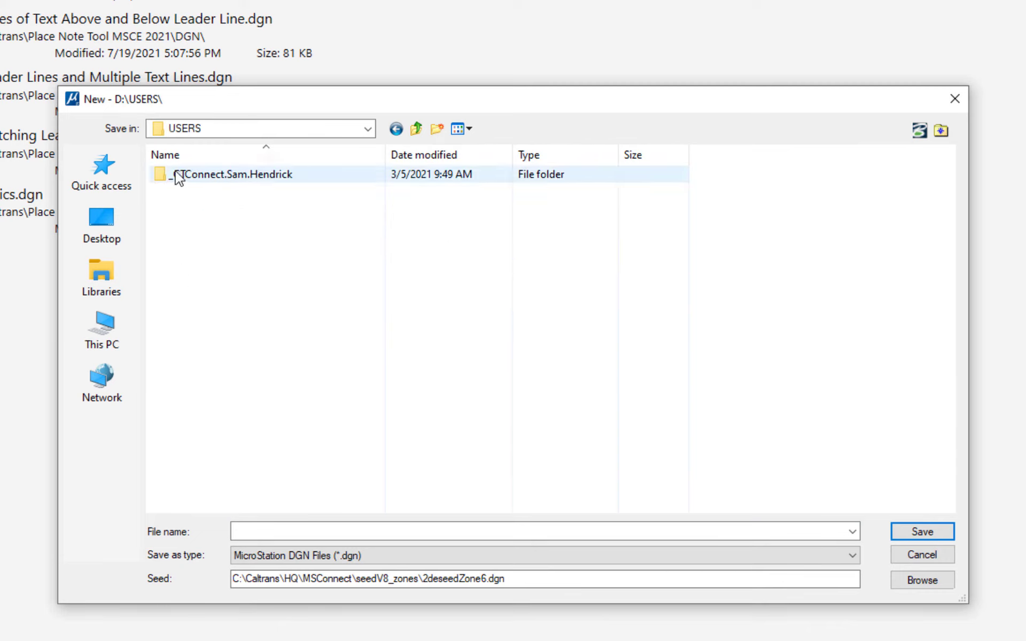
pyautogui.doubleClick(229, 177)
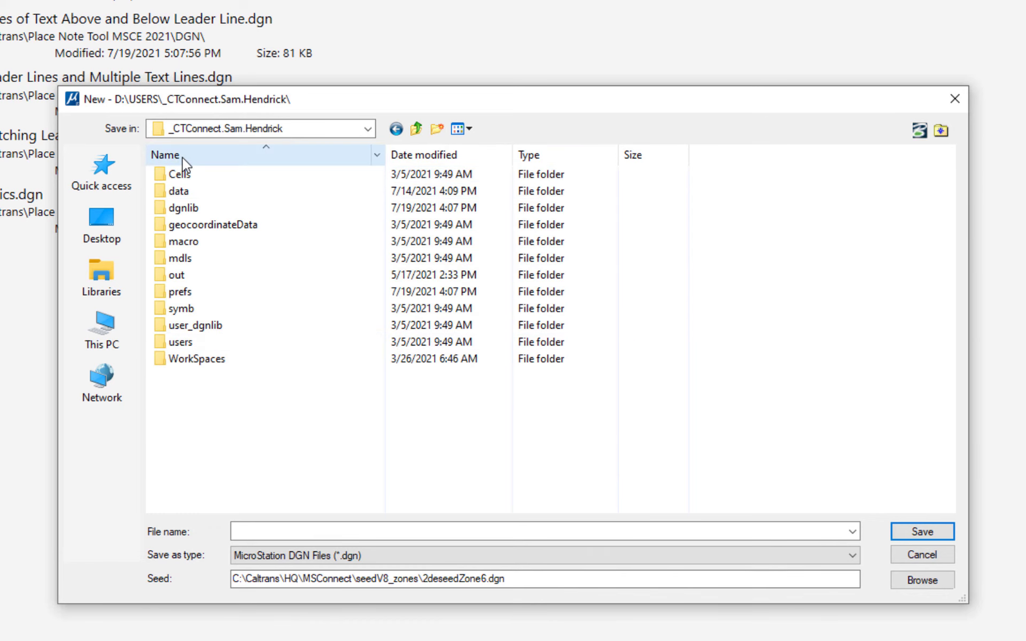
pyautogui.doubleClick(203, 211)
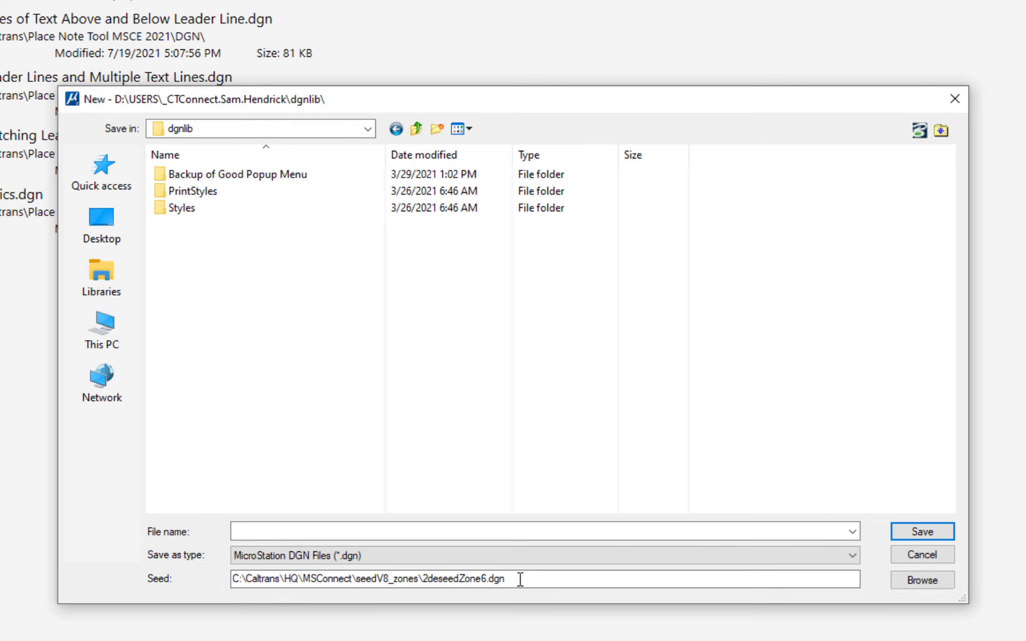
pyautogui.click(245, 529)
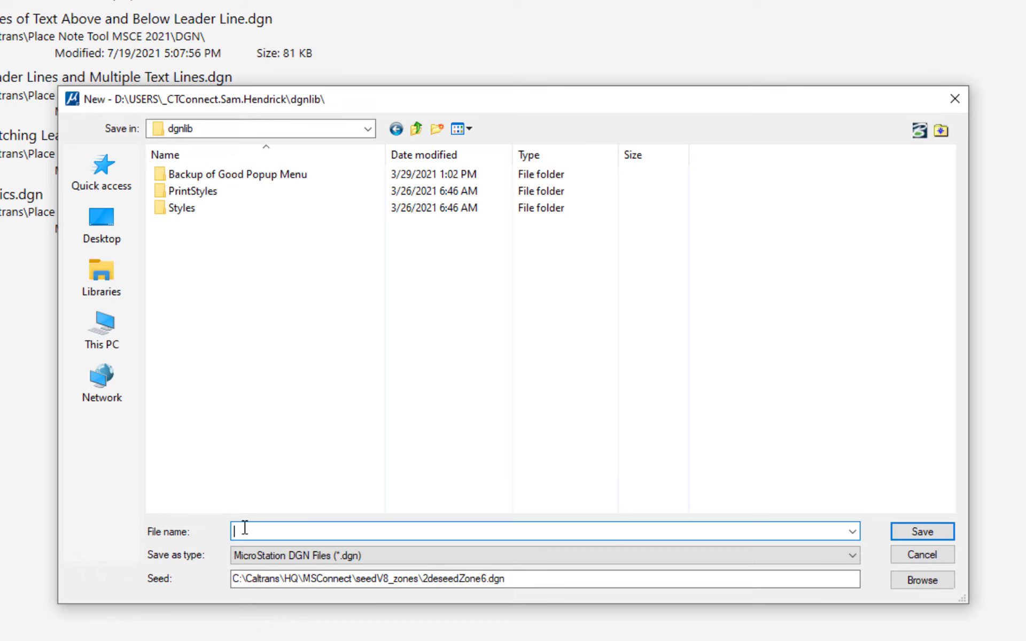
pyautogui.write('Text Favs.DGNLIB')
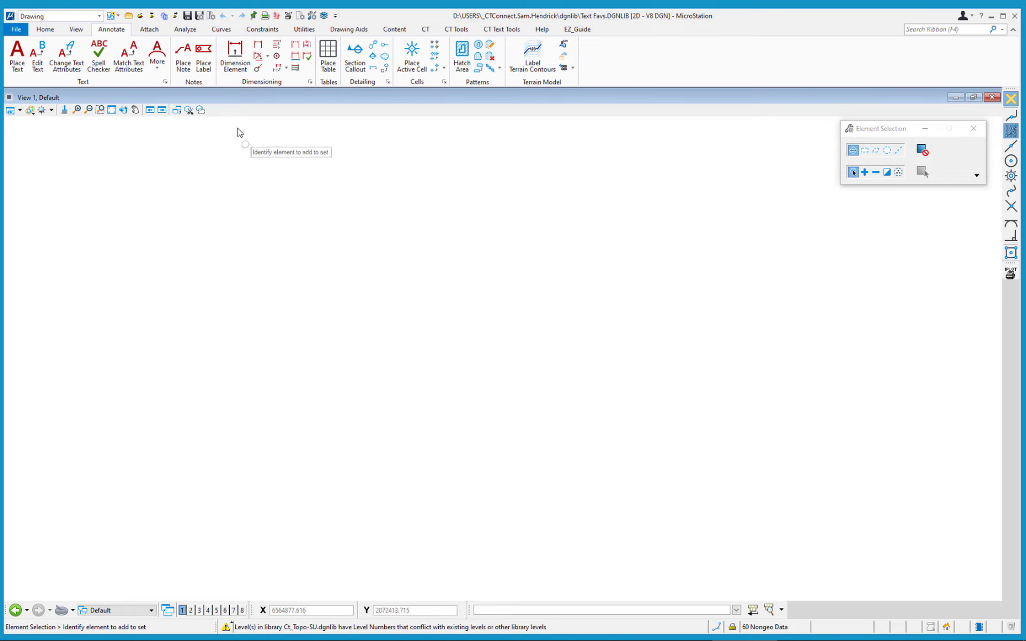
# Start the Place Note tool and open the Text Favorite Manager from the note's text editor
pyautogui.click(190, 66)
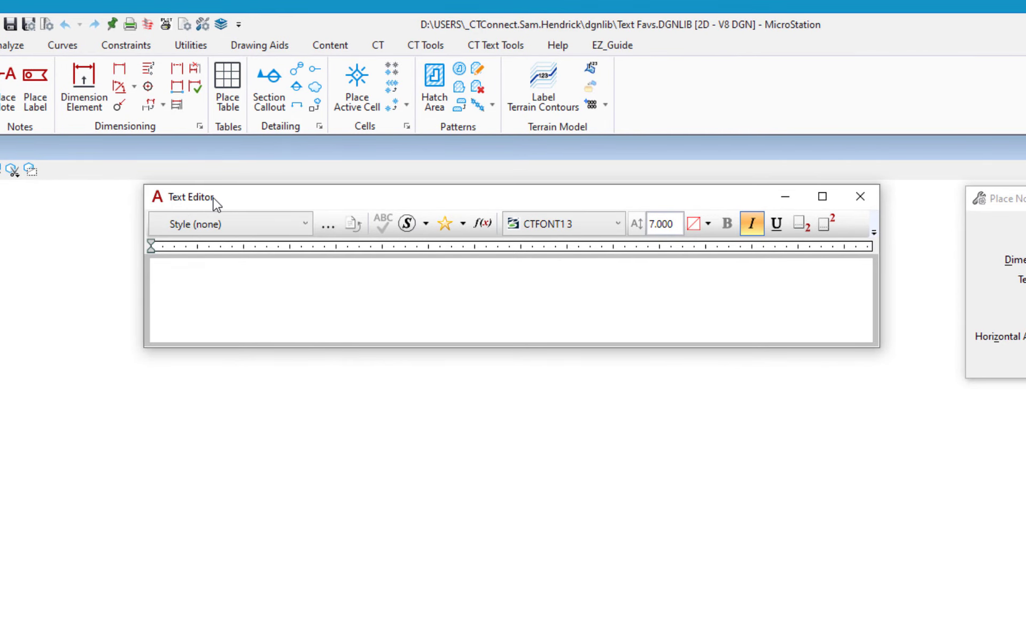
pyautogui.click(464, 226)
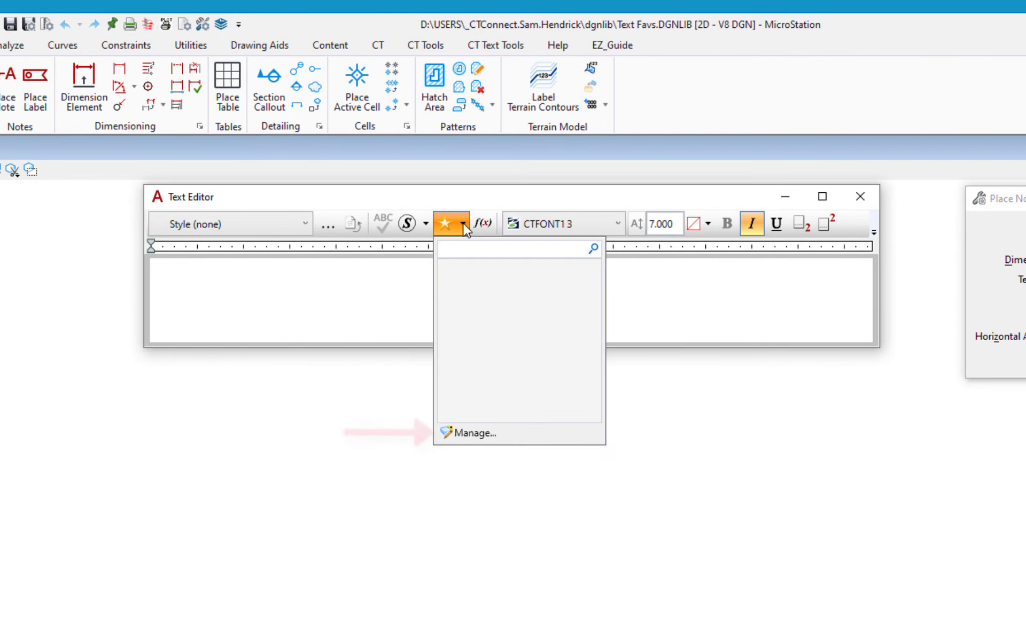
pyautogui.click(488, 435)
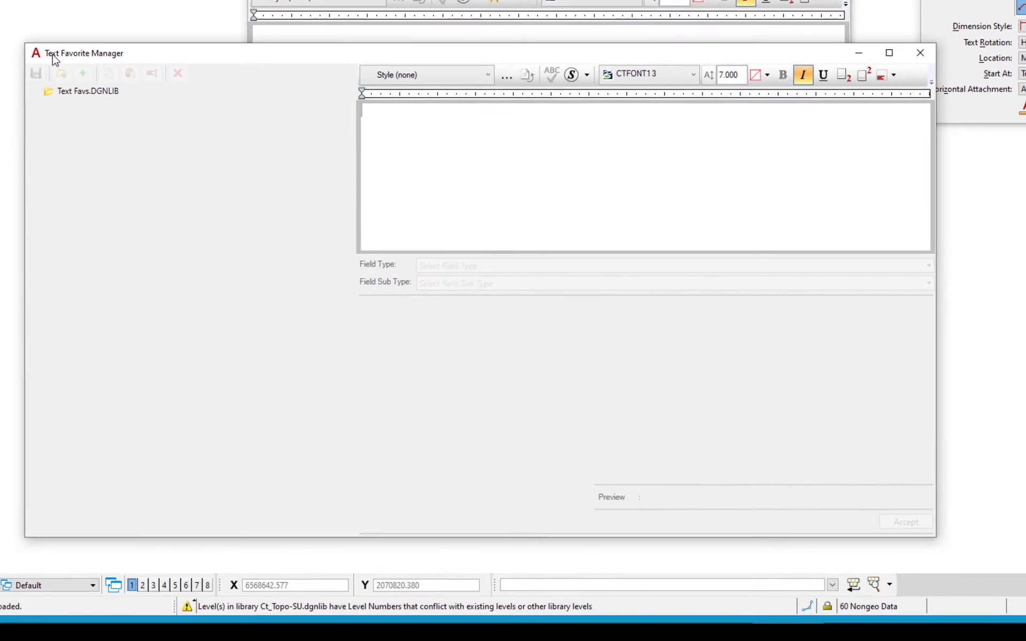
# Add a category named Measure to the Text Favs.DGNLIB library
pyautogui.click(86, 91)
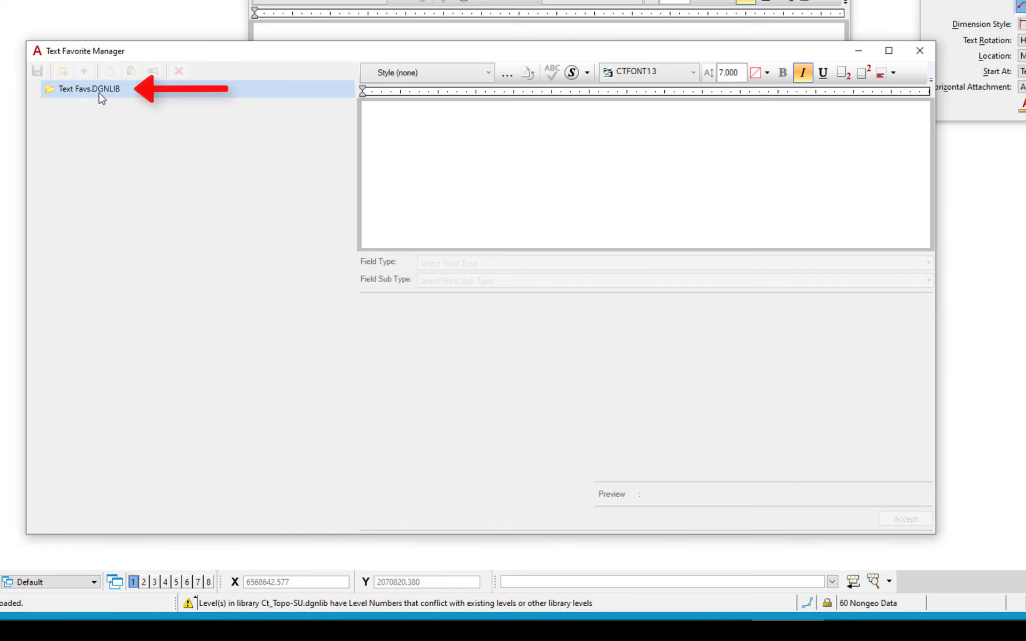
pyautogui.click(129, 130)
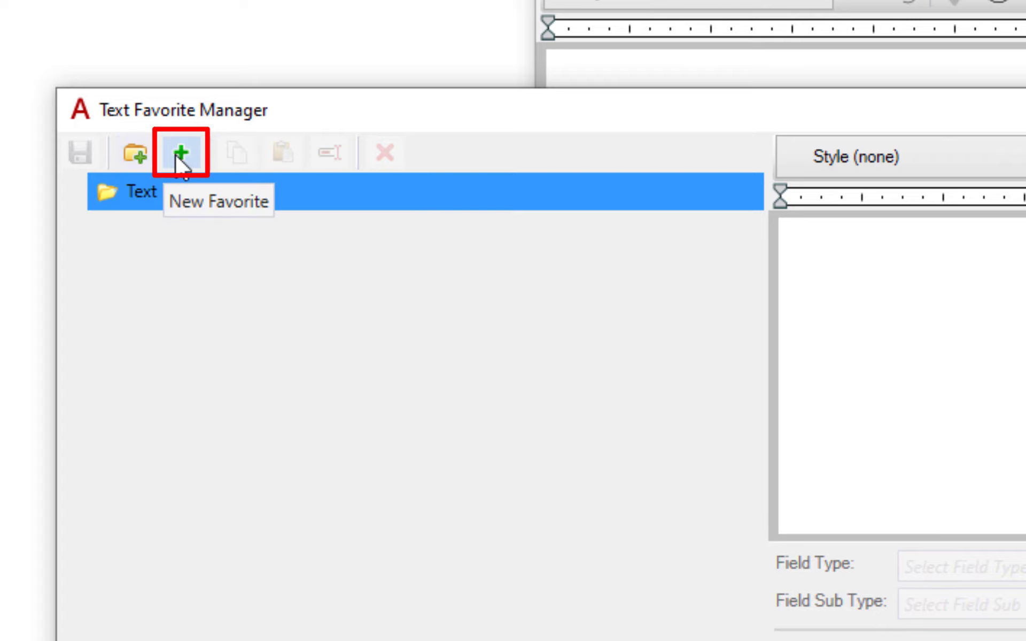
pyautogui.click(136, 155)
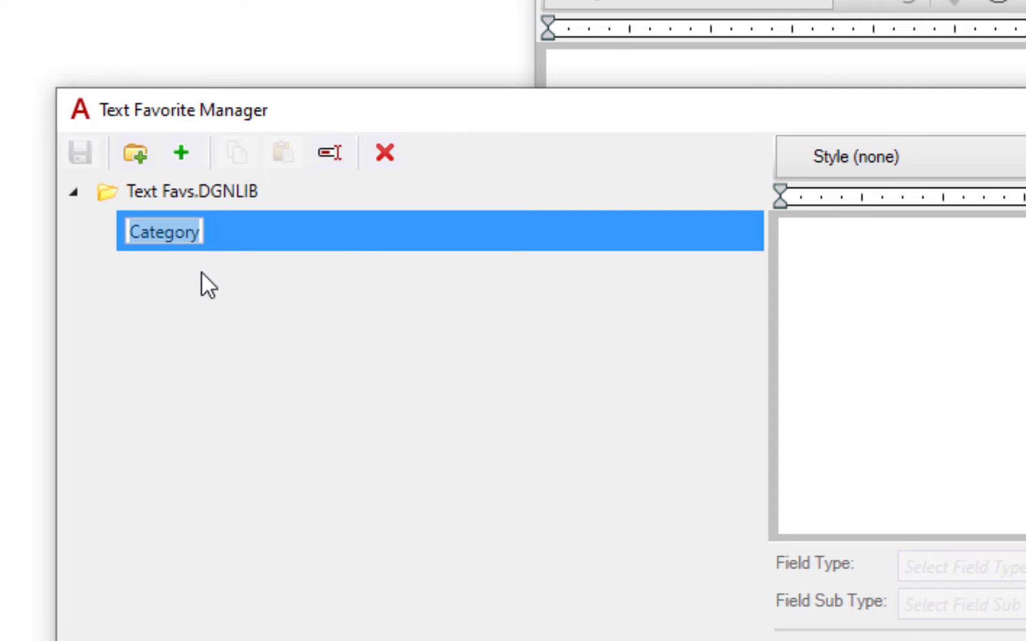
pyautogui.write('Measur')
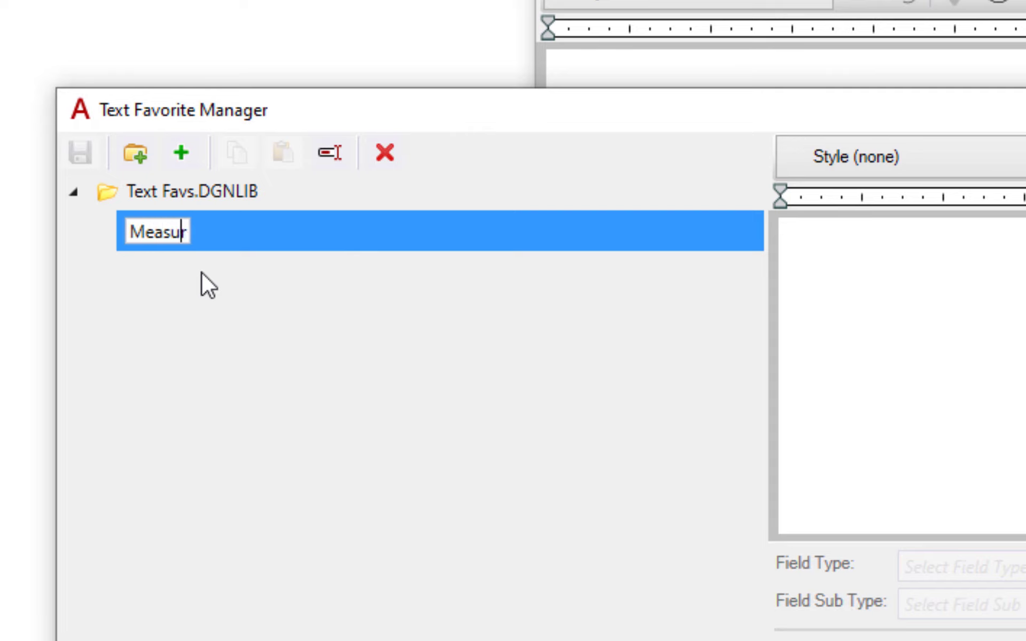
pyautogui.write('e')
pyautogui.press('Return')
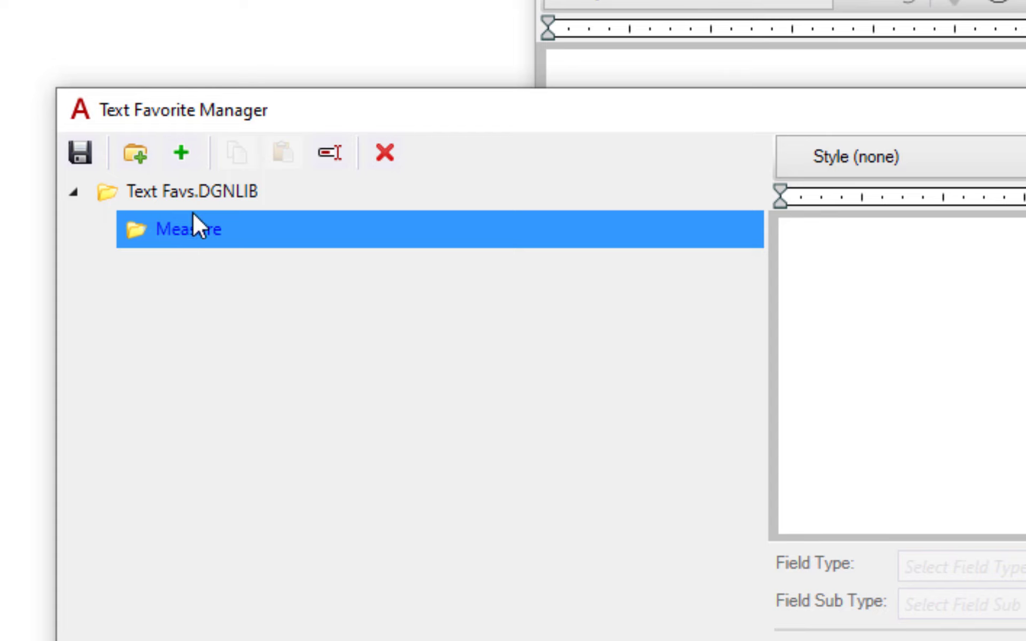
# Add a favorite named Measure Area to the Measure category and turn off italic formatting for its text
pyautogui.click(180, 153)
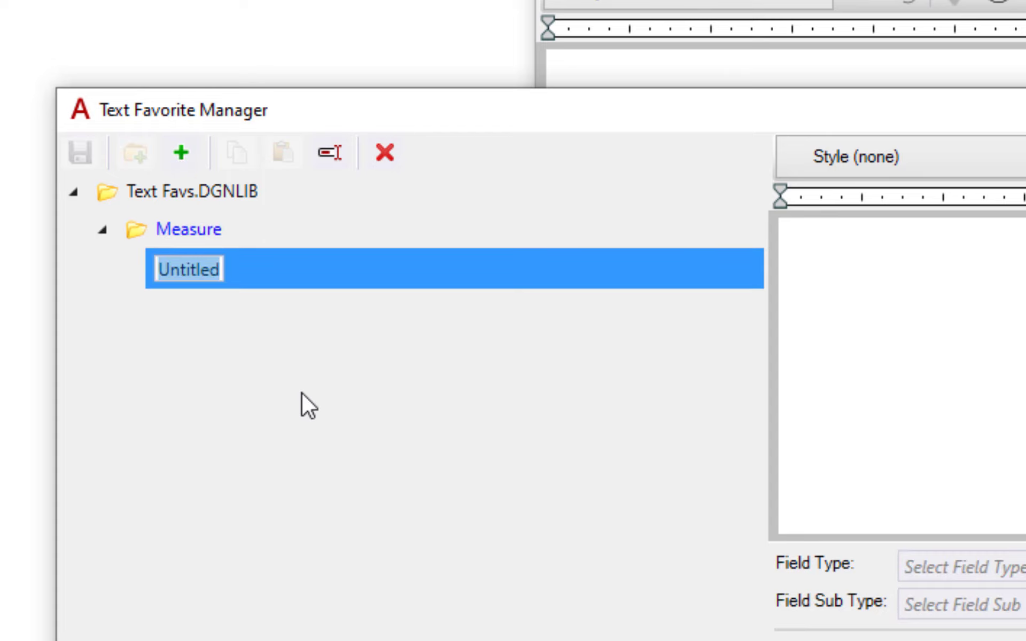
pyautogui.write('Mea')
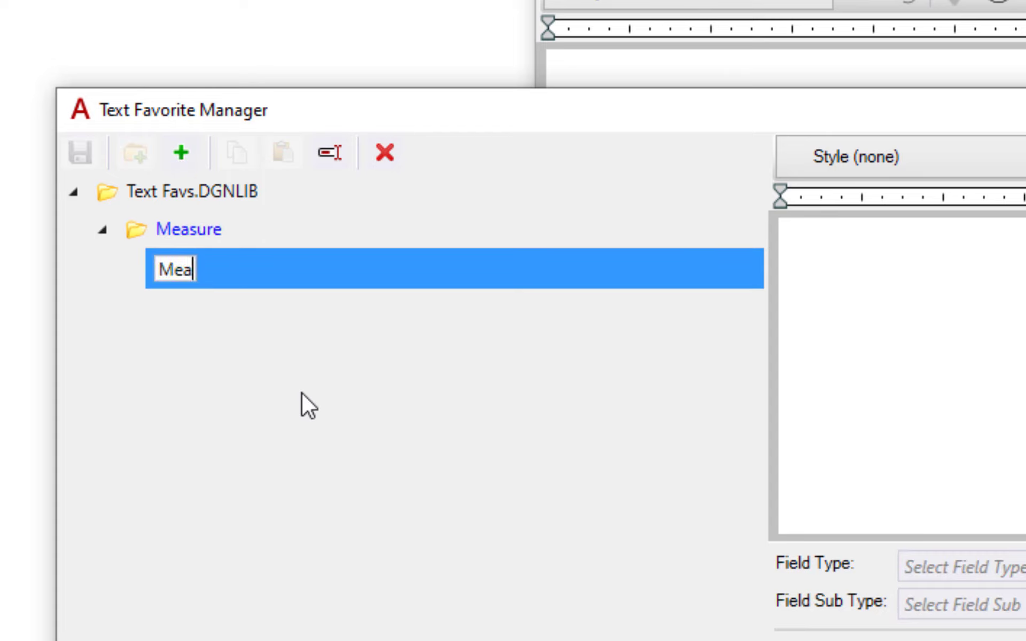
pyautogui.write('sure Area')
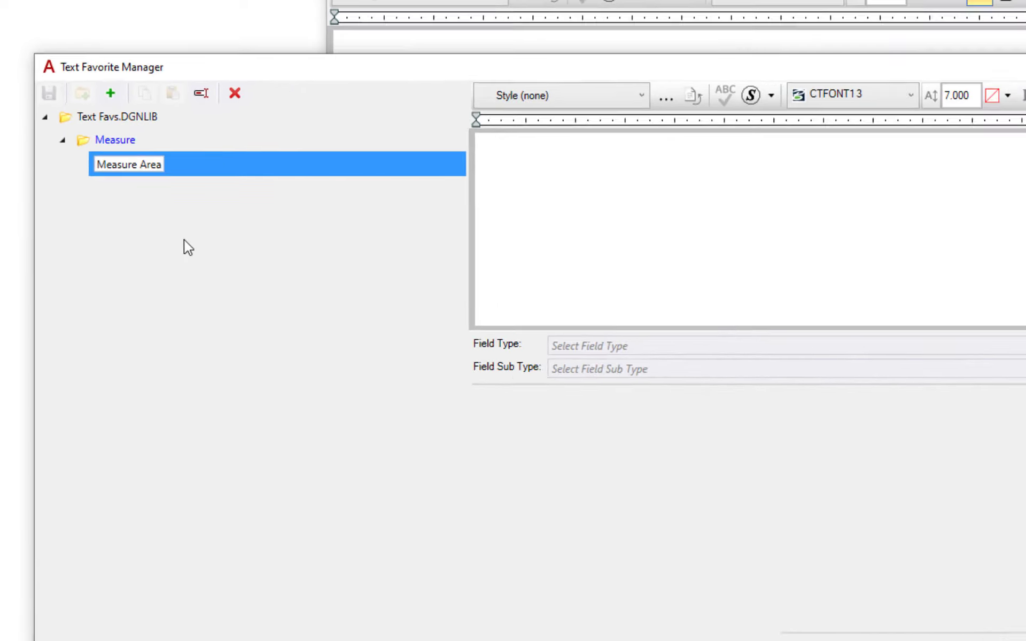
pyautogui.press('Return')
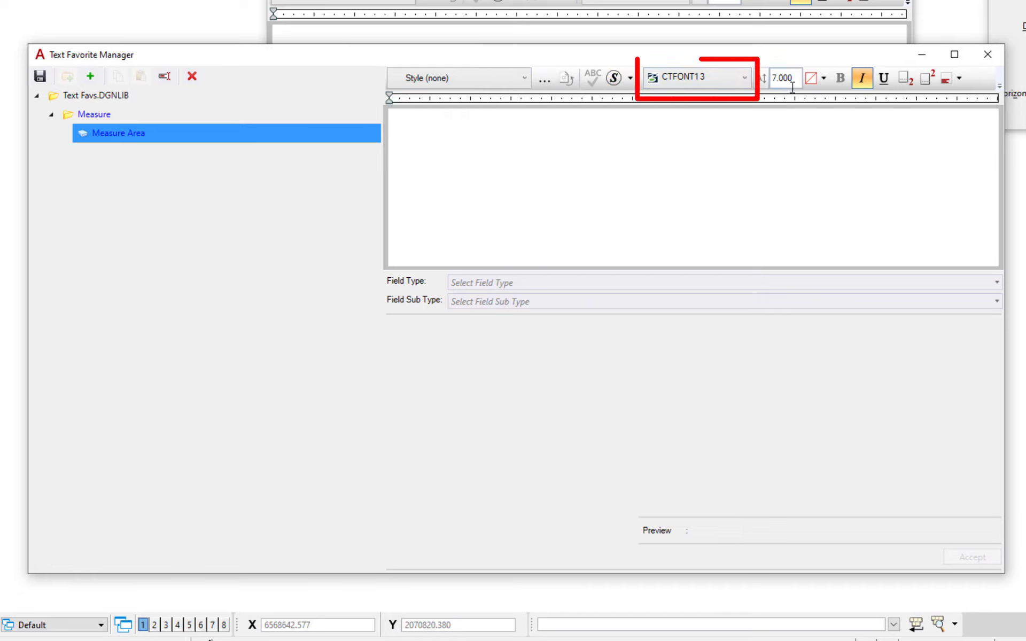
pyautogui.click(862, 77)
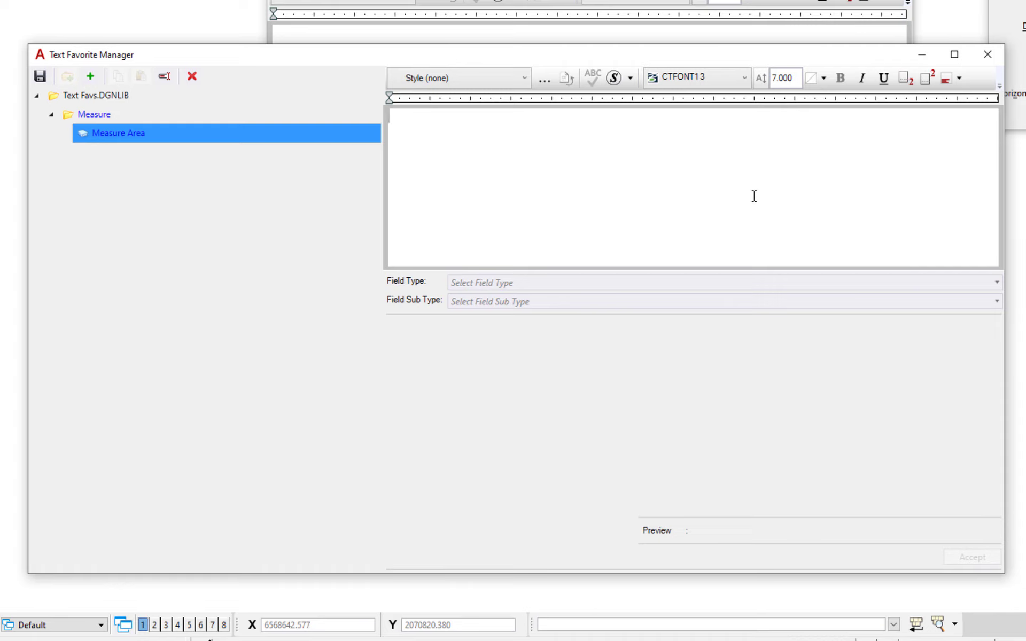
# For the Measure Area favorite's text, set the field type to Element Properties and the field sub type to Shape
pyautogui.click(628, 194)
pyautogui.click(469, 289)
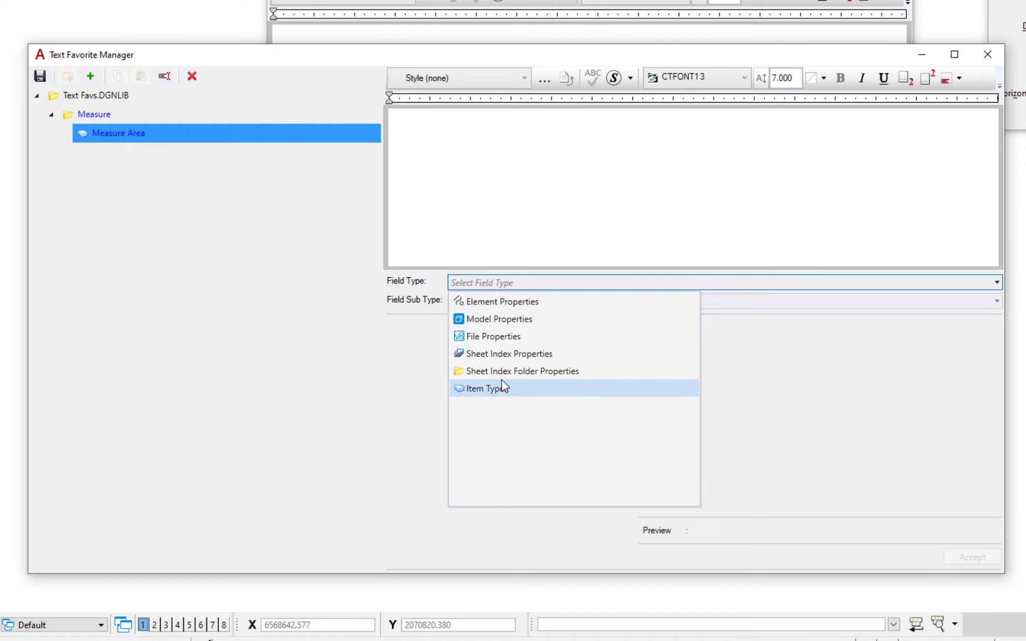
pyautogui.click(506, 303)
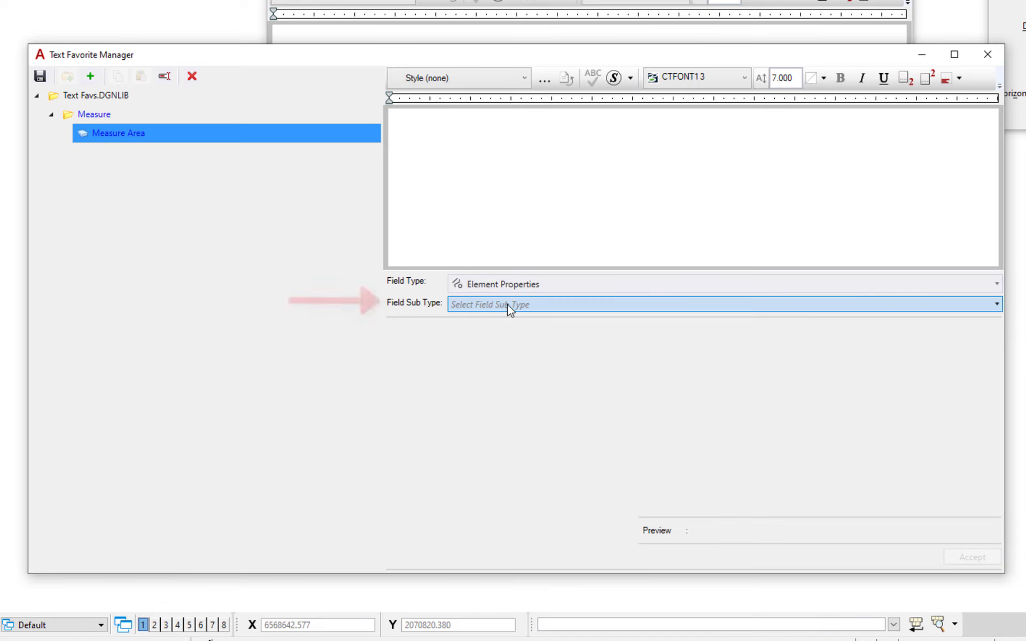
pyautogui.click(507, 306)
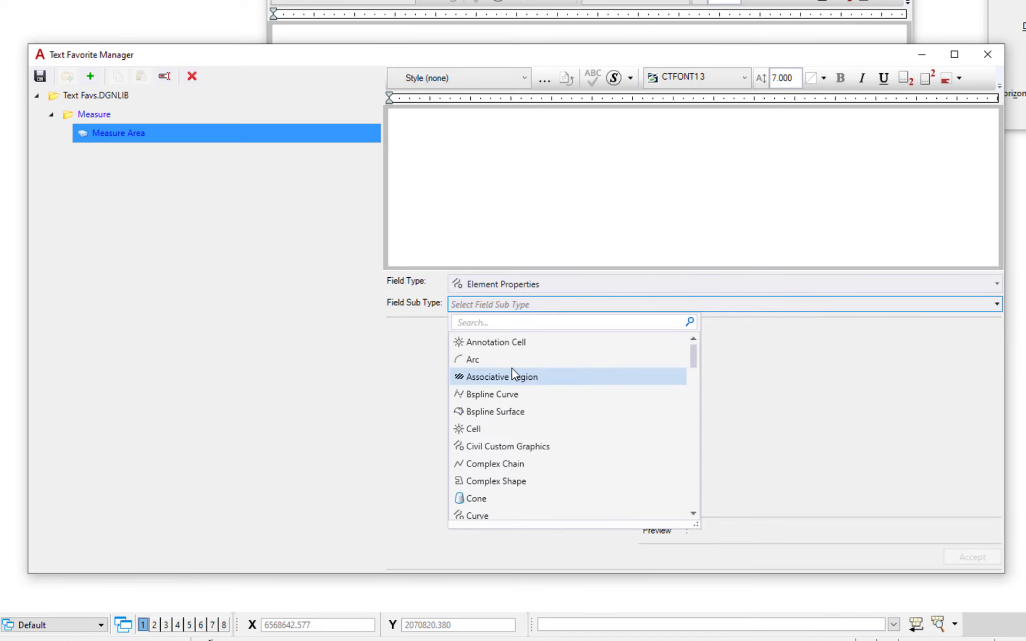
pyautogui.scroll(-4, 532, 425)
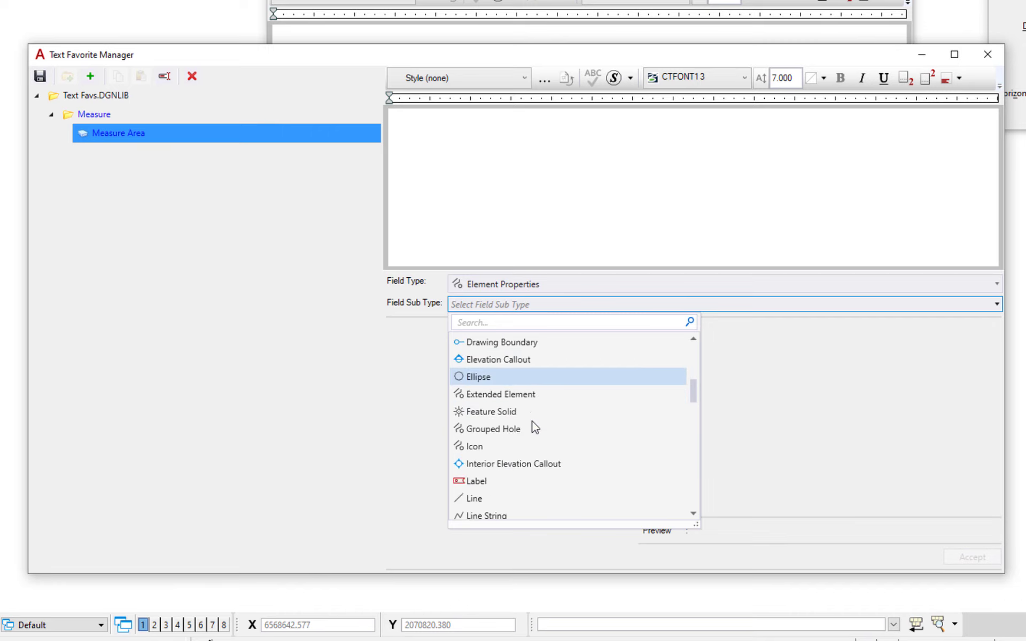
pyautogui.scroll(-10, 533, 425)
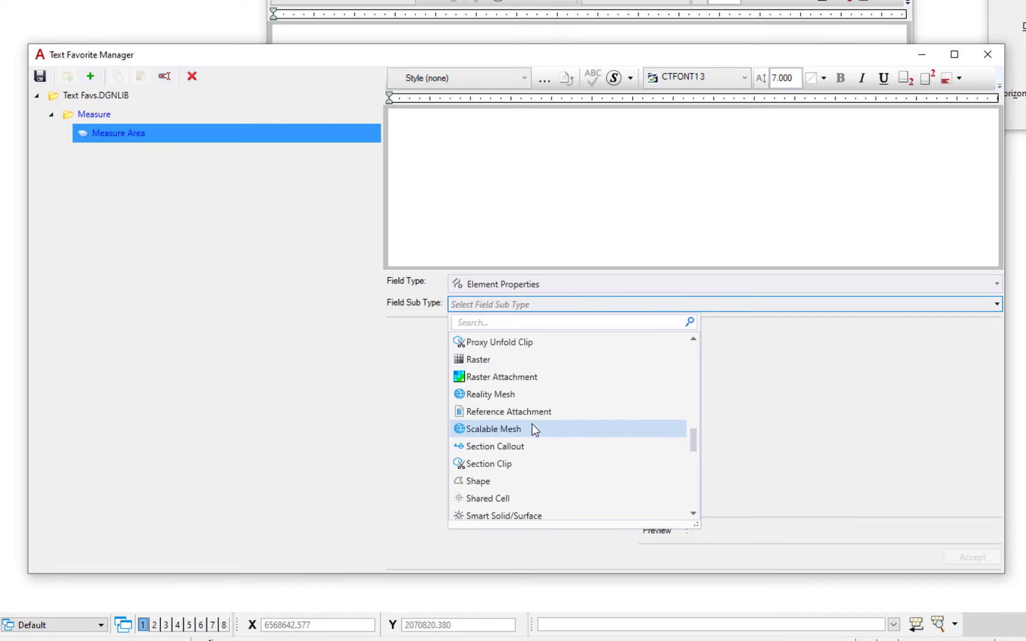
pyautogui.click(481, 483)
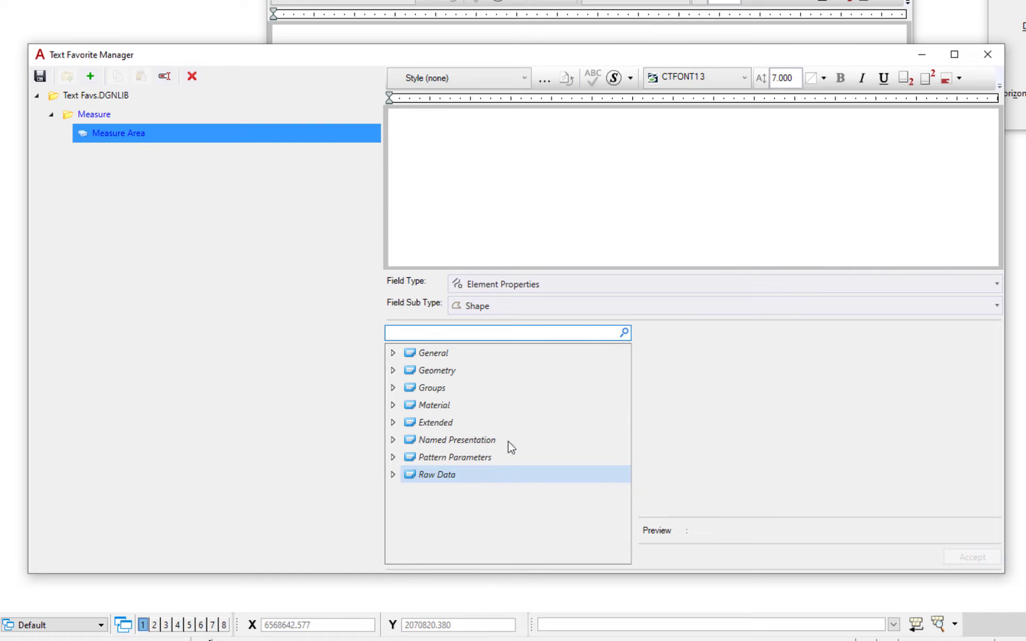